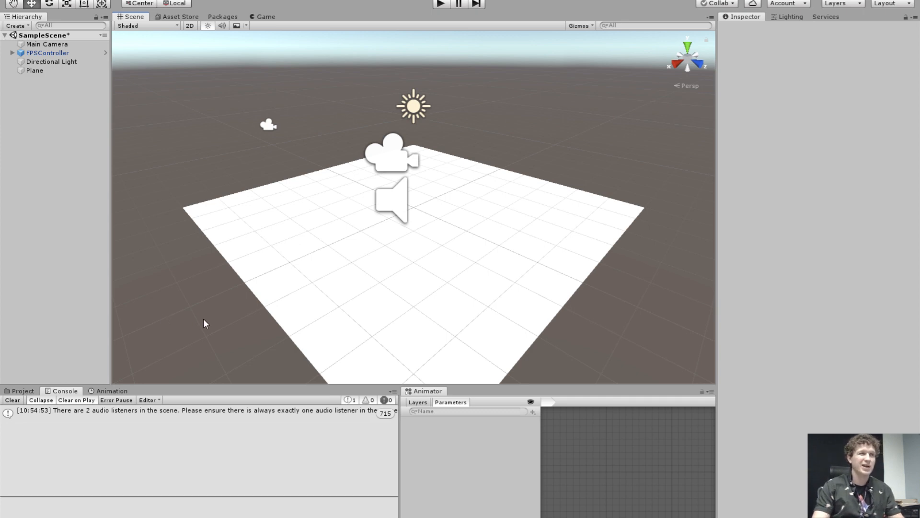
Save the scene and run the game briefly to test the first-person controller on the plane.
{"action": "key", "text": "ctrl+s"}
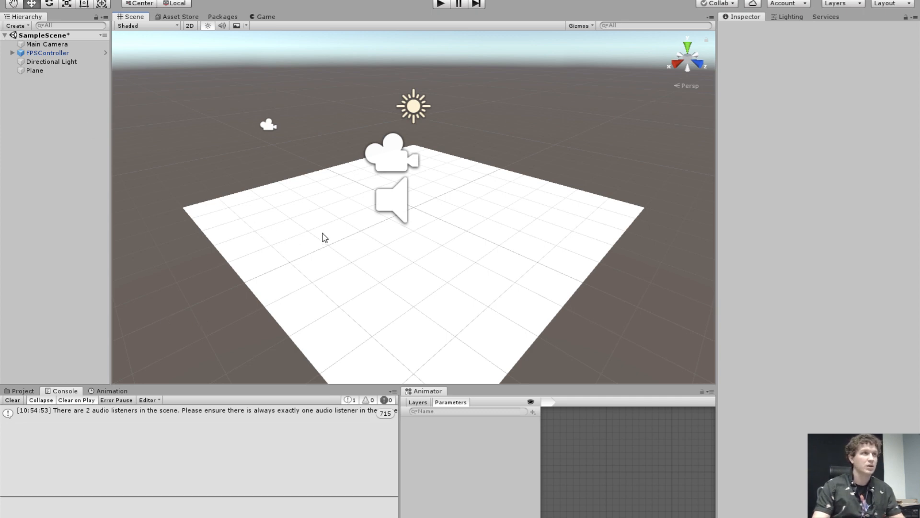
{"action": "left_click", "coordinate": [303, 250]}
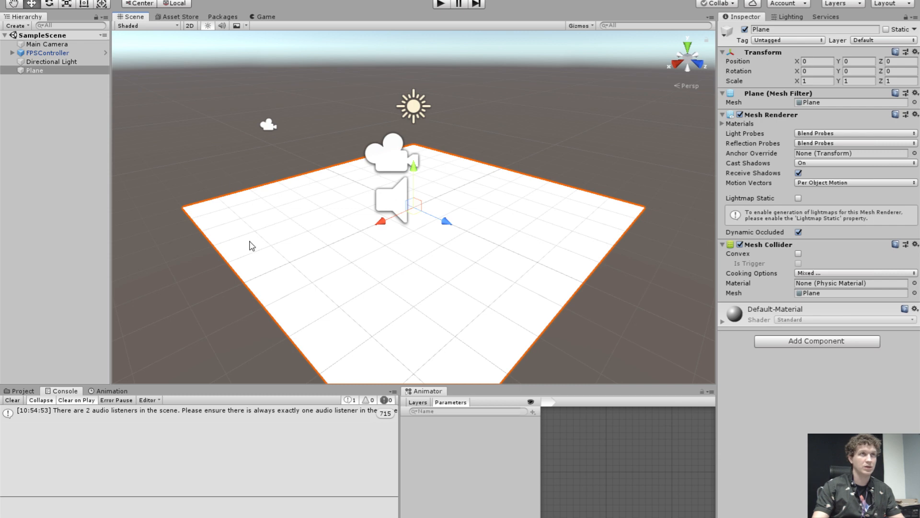
{"action": "key", "text": "ctrl+p"}
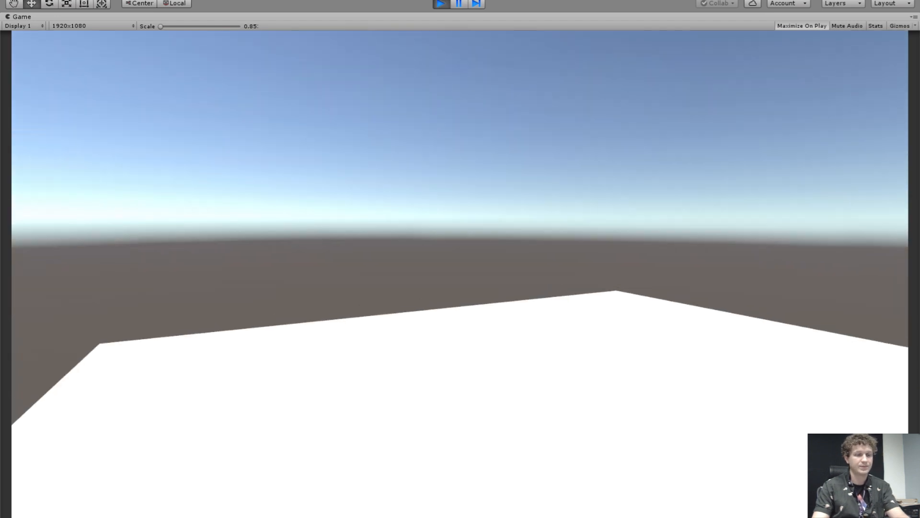
{"action": "key", "text": "ctrl+p"}
Add a quad to the scene as the first wall piece.
{"action": "right_click_drag", "start_coordinate": [577, 236], "coordinate": [513, 230]}
{"action": "key", "text": "d"}
{"action": "key", "text": "a"}
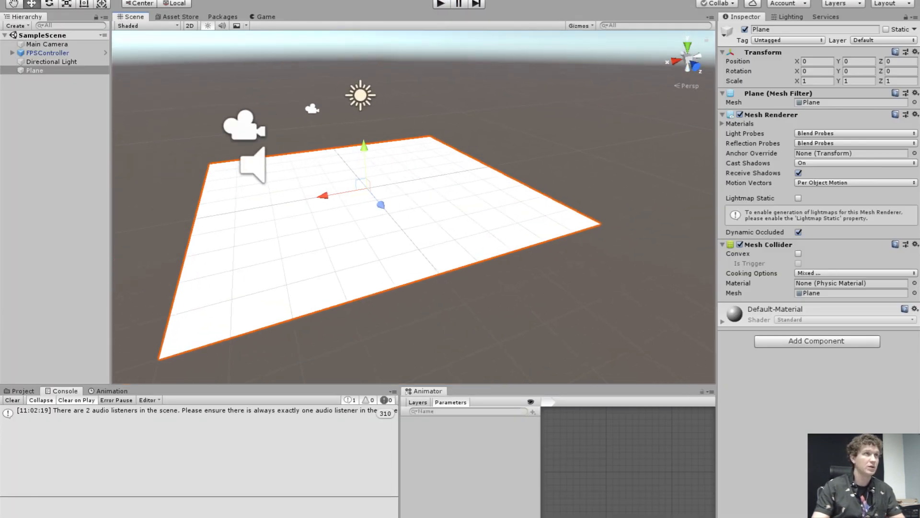
{"action": "left_click", "coordinate": [76, 0]}
{"action": "mouse_move", "coordinate": [98, 28]}
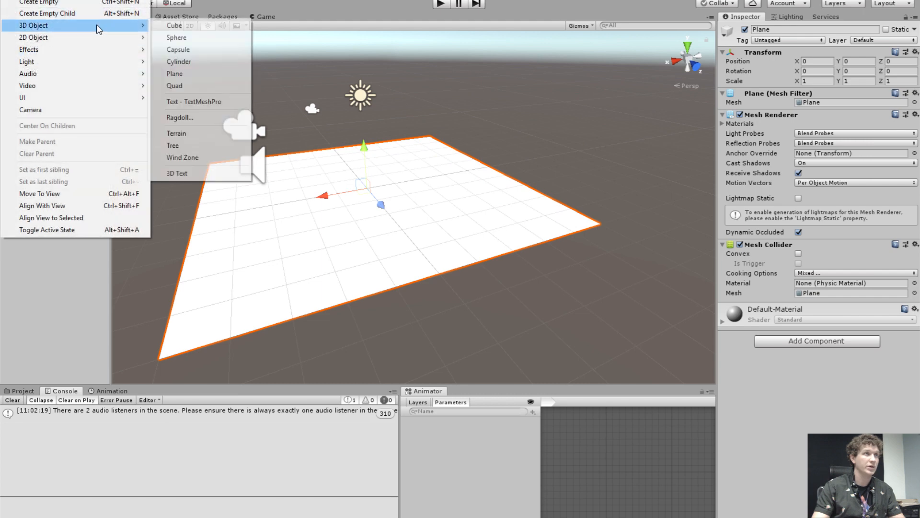
{"action": "left_click", "coordinate": [182, 86]}
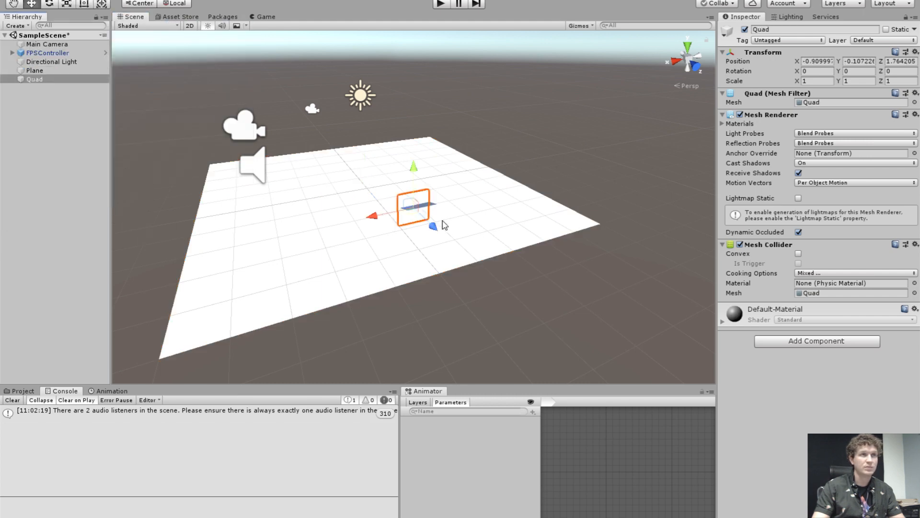
Rotate the quad to -90 degrees about Y and snap it to the plane's corner at X -5, Y 0.5, Z 4.5.
{"action": "key", "text": "e"}
{"action": "left_click_drag", "start_coordinate": [403, 235], "coordinate": [540, 261]}
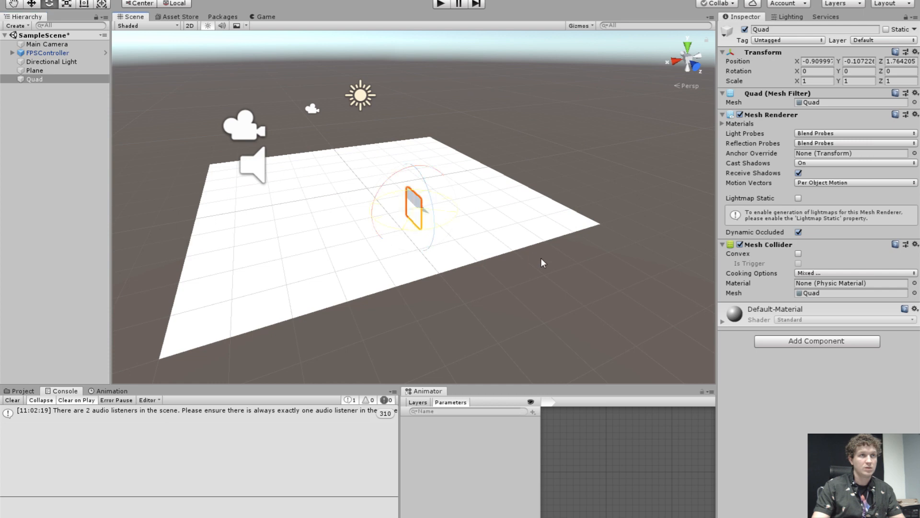
{"action": "key", "text": "w"}
{"action": "left_click_drag", "start_coordinate": [435, 245], "coordinate": [567, 288]}
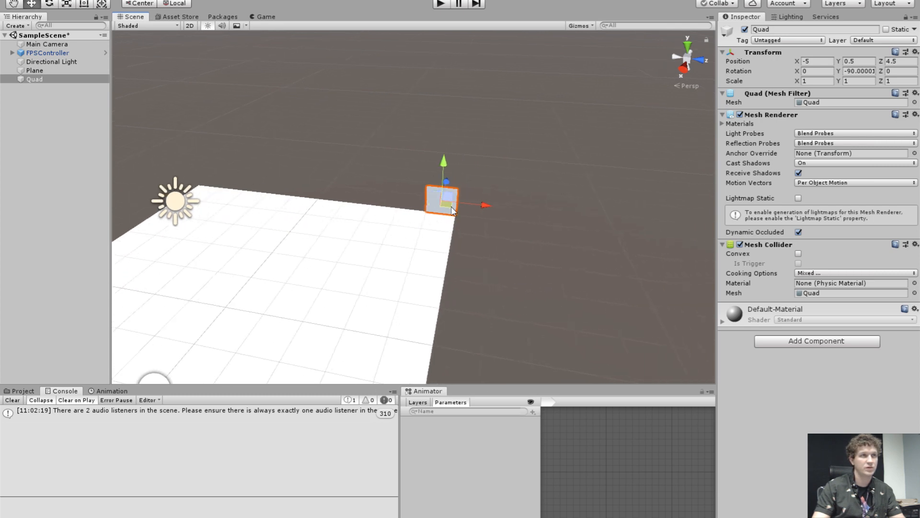
Scale the quad to 3 on all axes and snap it flush into the plane's corner at X -5, Y 1.5, Z 3.5.
{"action": "left_click", "coordinate": [810, 82]}
{"action": "type", "text": "3"}
{"action": "key", "text": "Tab"}
{"action": "type", "text": "3"}
{"action": "key", "text": "Tab"}
{"action": "type", "text": "3"}
{"action": "key", "text": "Return"}
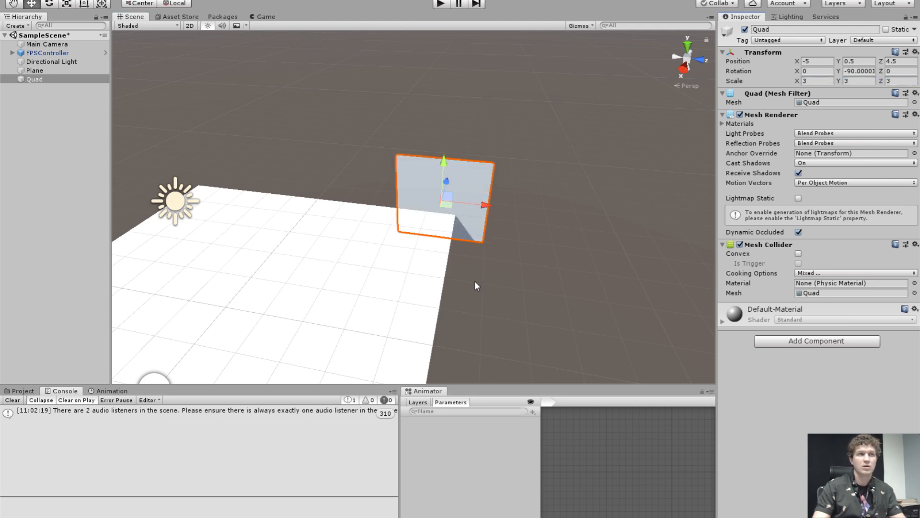
{"action": "left_click_drag", "start_coordinate": [475, 281], "coordinate": [456, 213], "text": "alt"}
Duplicate the wall quad to the opposite end of the same edge, with X scale 4 and Z position -3.
{"action": "key", "text": "ctrl+d"}
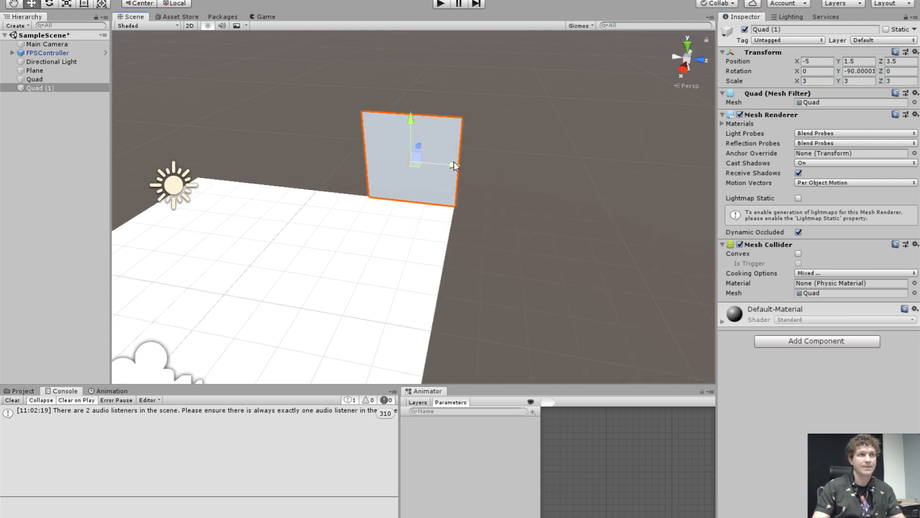
{"action": "left_click_drag", "start_coordinate": [371, 195], "coordinate": [199, 176]}
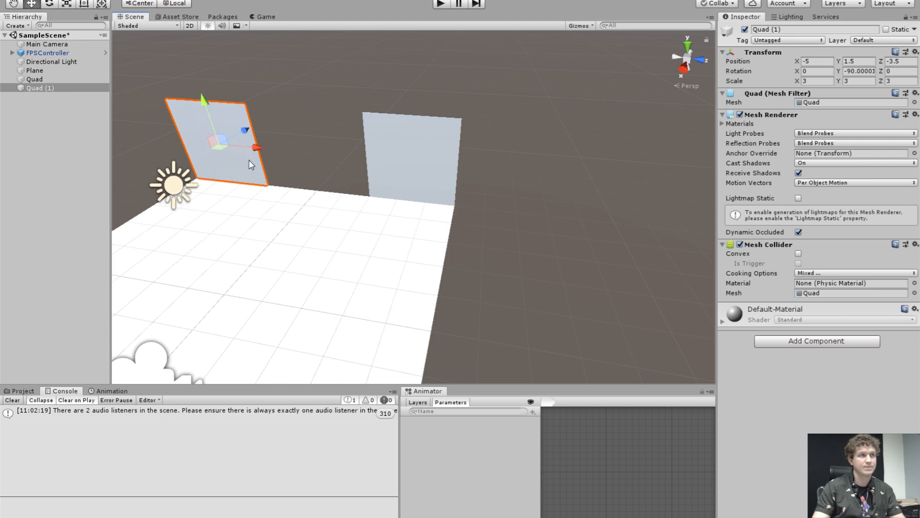
{"action": "left_click", "coordinate": [818, 81]}
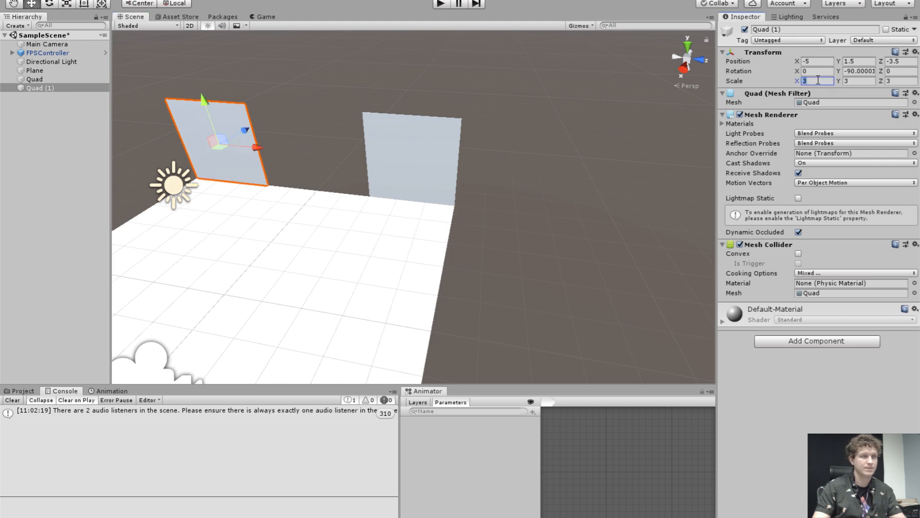
{"action": "type", "text": "4"}
{"action": "middle_click_drag", "start_coordinate": [401, 247], "coordinate": [422, 254]}
{"action": "left_click_drag", "start_coordinate": [289, 193], "coordinate": [301, 192]}
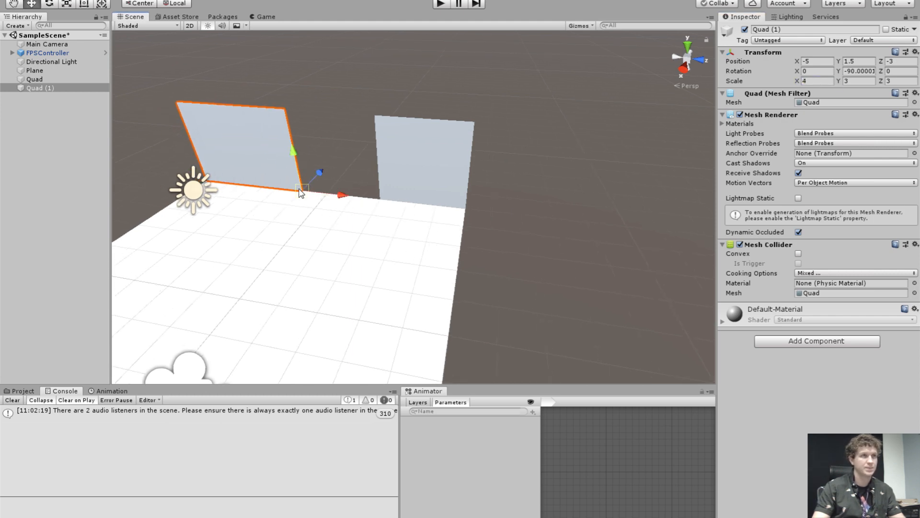
Duplicate the 3-wide wall quad, lay it flat and snap it outside the wall gap as a floor at X -6.5, Z 0.5.
{"action": "left_click_drag", "start_coordinate": [366, 244], "coordinate": [393, 249], "text": "alt"}
{"action": "middle_click_drag", "start_coordinate": [393, 248], "coordinate": [448, 248]}
{"action": "left_click", "coordinate": [461, 180]}
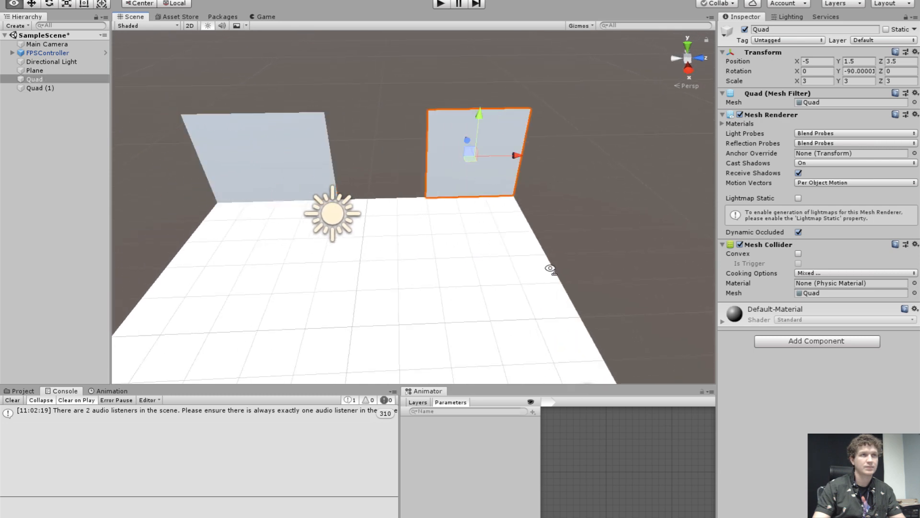
{"action": "left_click_drag", "start_coordinate": [551, 269], "coordinate": [460, 253], "text": "alt"}
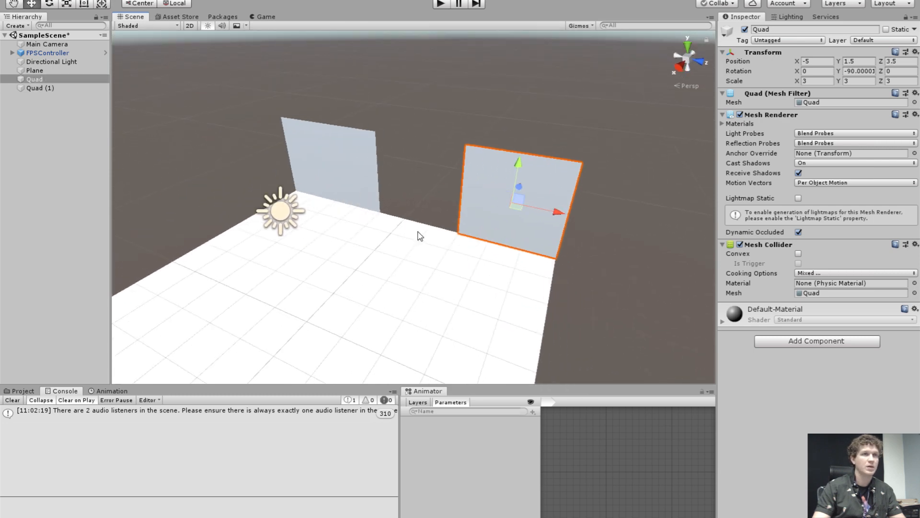
{"action": "key", "text": "ctrl+d"}
{"action": "key", "text": "e"}
{"action": "left_click_drag", "start_coordinate": [509, 186], "coordinate": [531, 141], "text": "ctrl"}
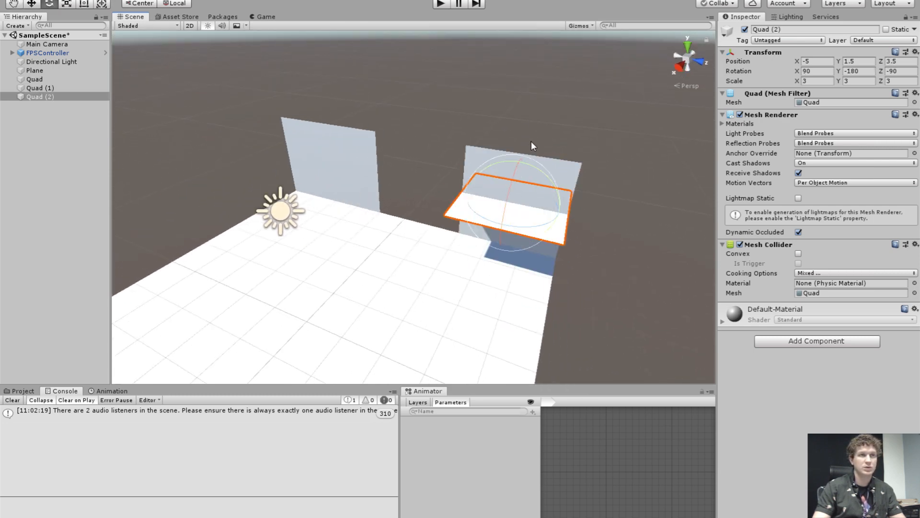
{"action": "key", "text": "w"}
{"action": "left_click_drag", "start_coordinate": [448, 214], "coordinate": [381, 212]}
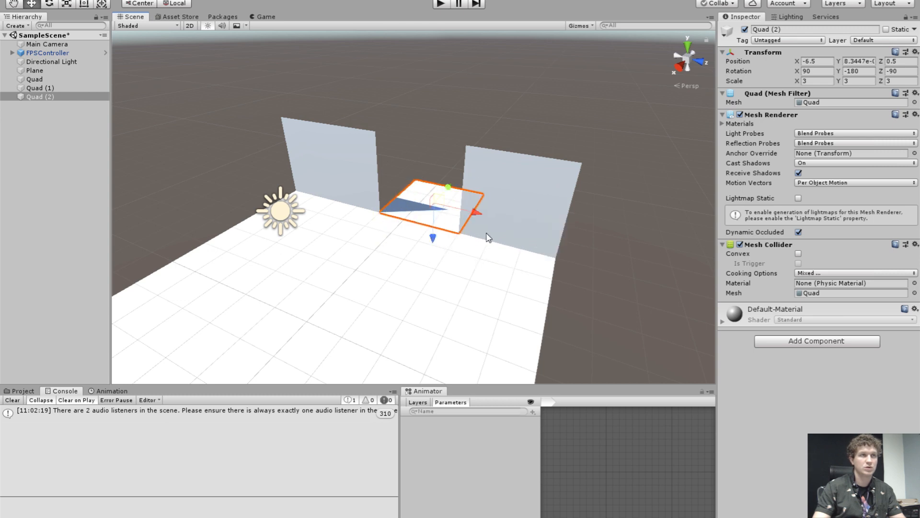
Duplicate the 3-wide wall quad, rotate it to -180 degrees about Y and snap it beside the gap at X -6.5, Z -1.
{"action": "left_click", "coordinate": [493, 203]}
{"action": "key", "text": "ctrl+d"}
{"action": "key", "text": "e"}
{"action": "left_click_drag", "start_coordinate": [589, 230], "coordinate": [376, 212], "text": "ctrl"}
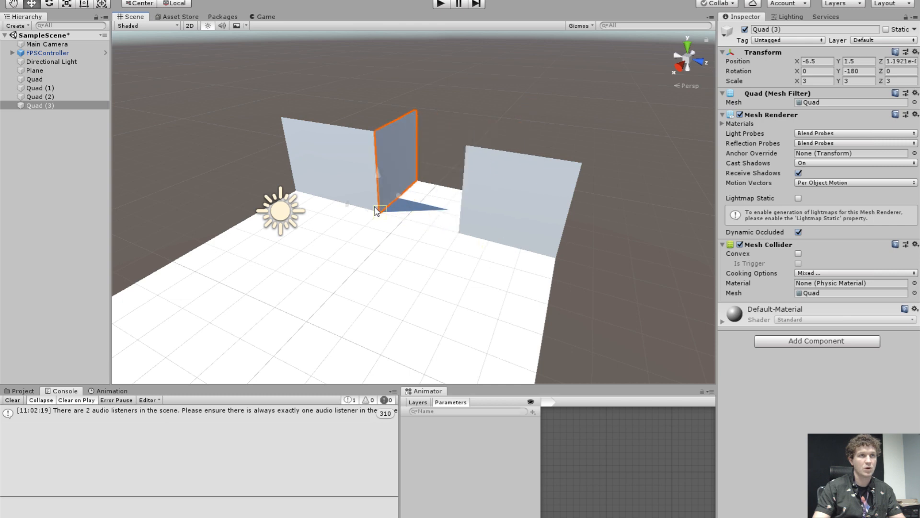
Duplicate the recess side wall, rotate it to 0 degrees about Y and snap it to the gap's opposite side at Z 2.
{"action": "key", "text": "ctrl+d"}
{"action": "key", "text": "e"}
{"action": "left_click_drag", "start_coordinate": [369, 173], "coordinate": [133, 189]}
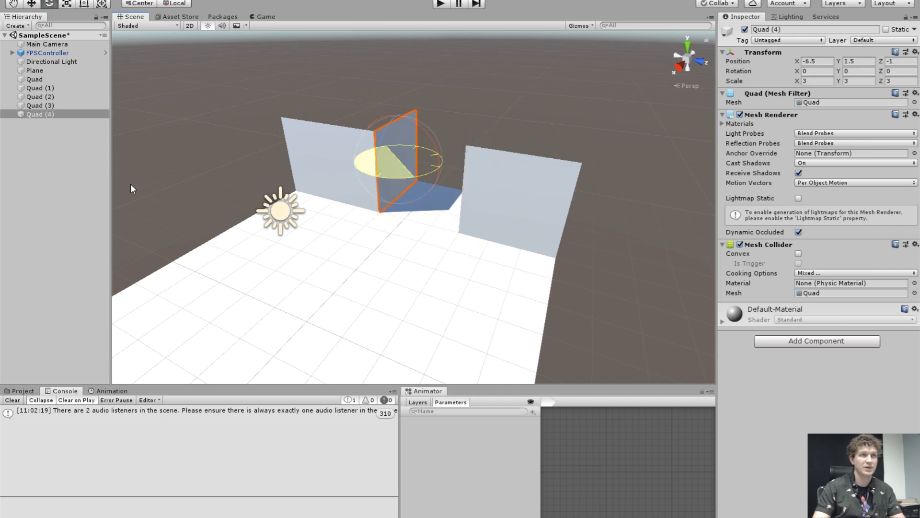
{"action": "key", "text": "w"}
{"action": "key", "text": "v"}
{"action": "left_click_drag", "start_coordinate": [382, 215], "coordinate": [461, 235]}
Add a cube and snap it into the wall gap at X -5.5, Y 0.5, Z 1.5.
{"action": "right_click_drag", "start_coordinate": [457, 281], "coordinate": [263, 202]}
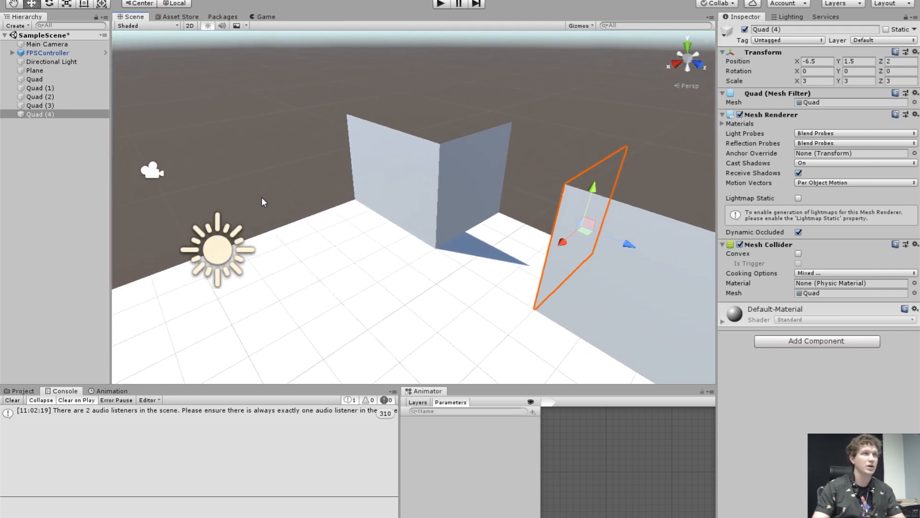
{"action": "left_click", "coordinate": [79, 0]}
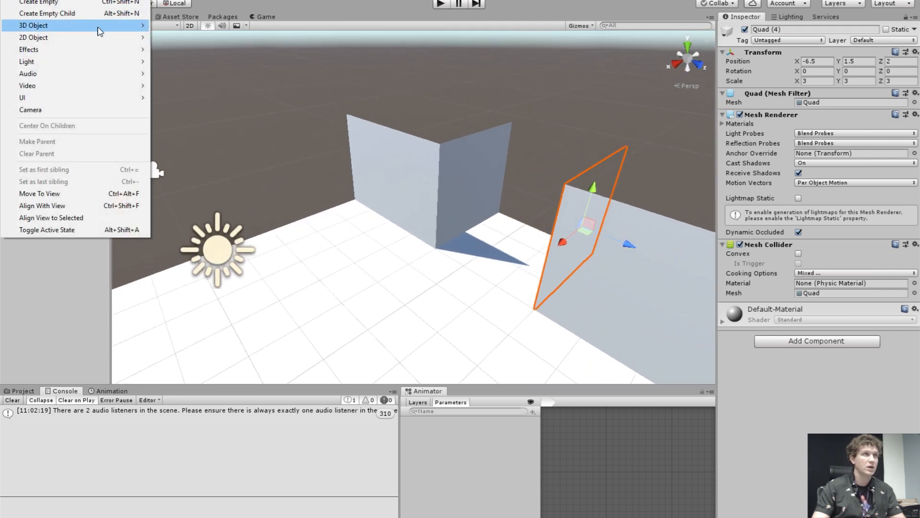
{"action": "mouse_move", "coordinate": [99, 28]}
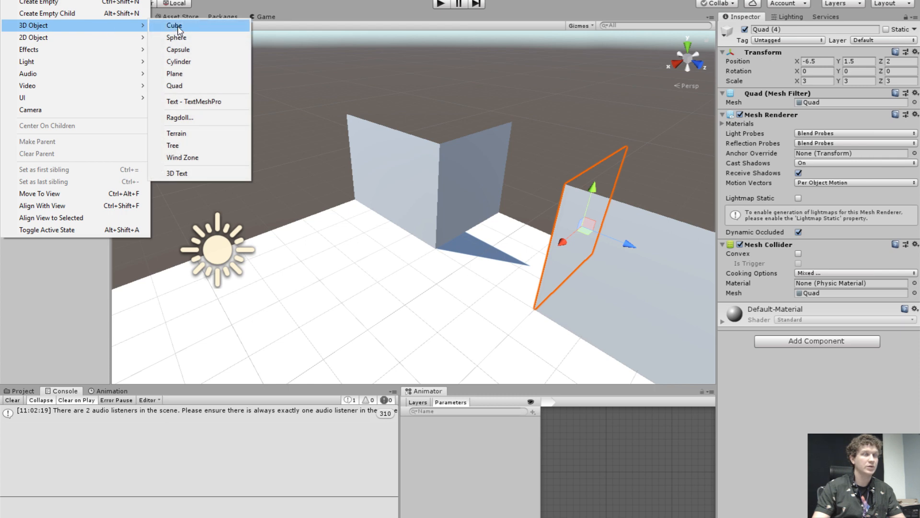
{"action": "left_click", "coordinate": [177, 27]}
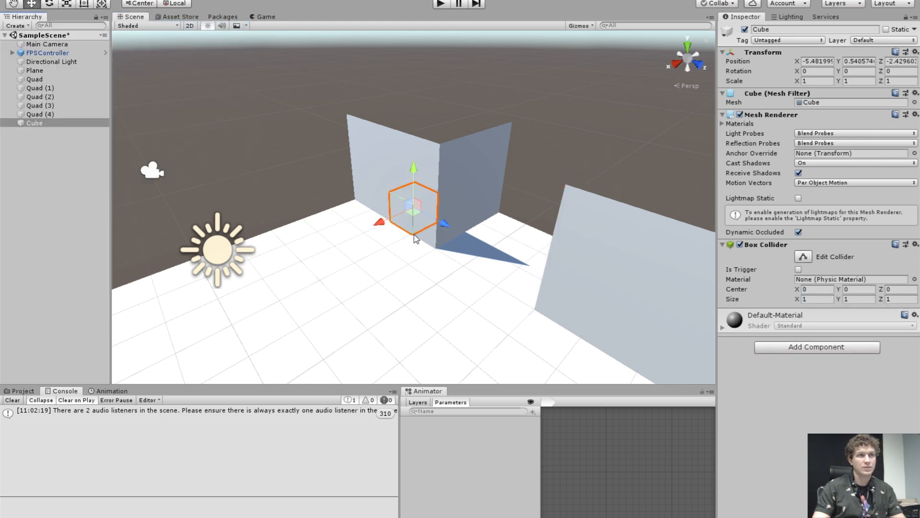
{"action": "left_click_drag", "start_coordinate": [416, 236], "coordinate": [530, 298]}
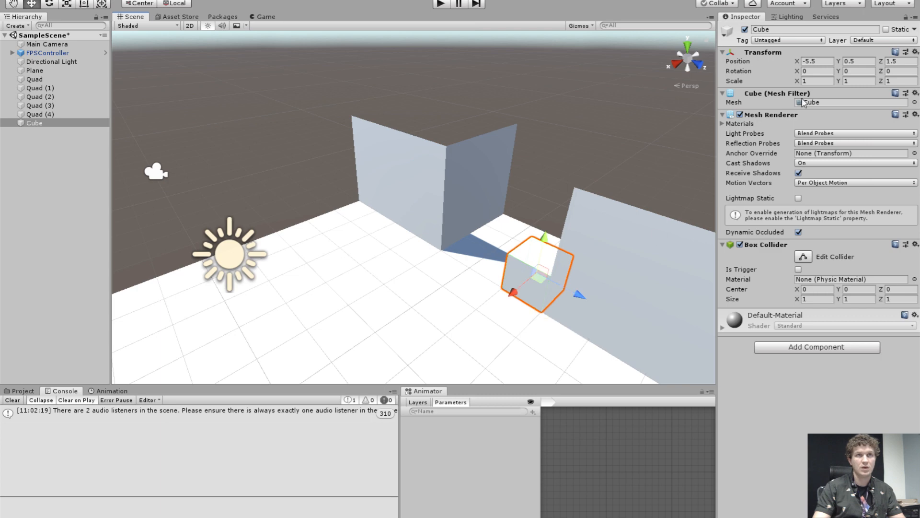
Scale the cube to X 0.4, Y 1.5, Z 3 and snap it into the doorway at X -5.2, Y 0.75, Z 0.5.
{"action": "left_click", "coordinate": [816, 81]}
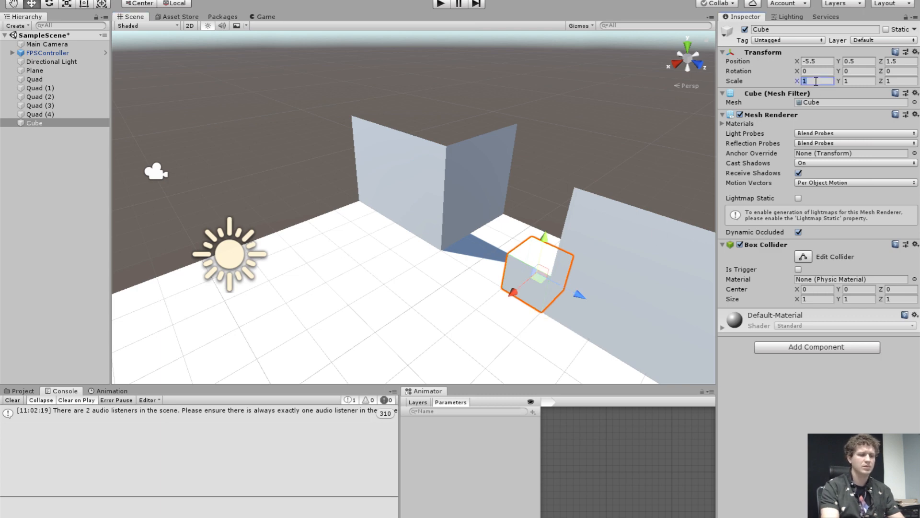
{"action": "type", "text": "3"}
{"action": "key", "text": "BackSpace"}
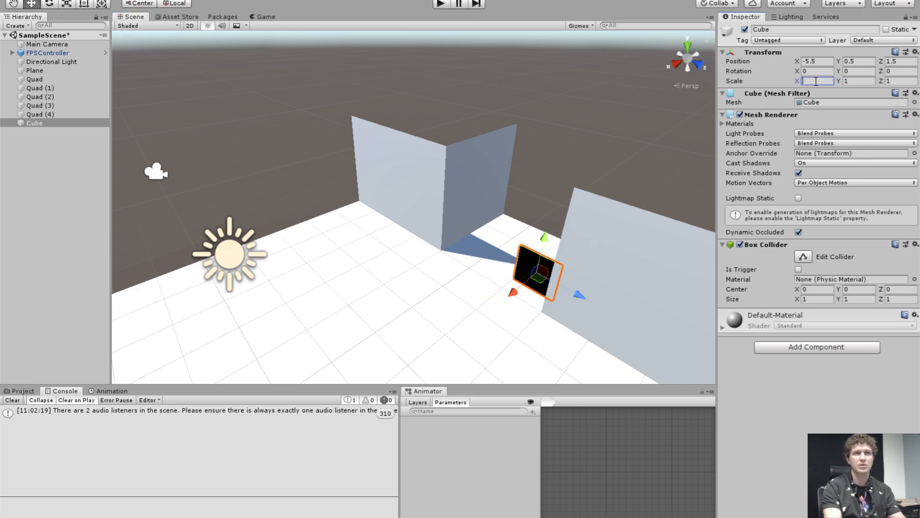
{"action": "type", "text": ".5"}
{"action": "key", "text": "BackSpace"}
{"action": "type", "text": "4"}
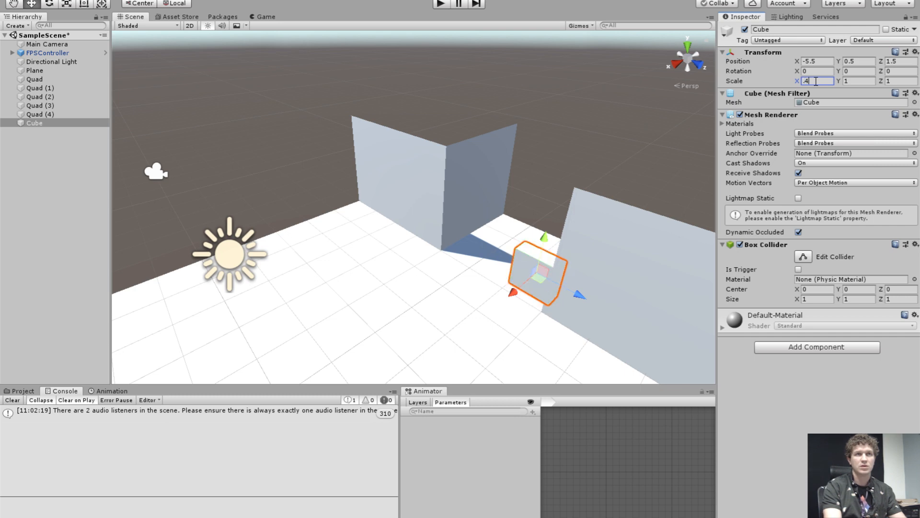
{"action": "key", "text": "Tab"}
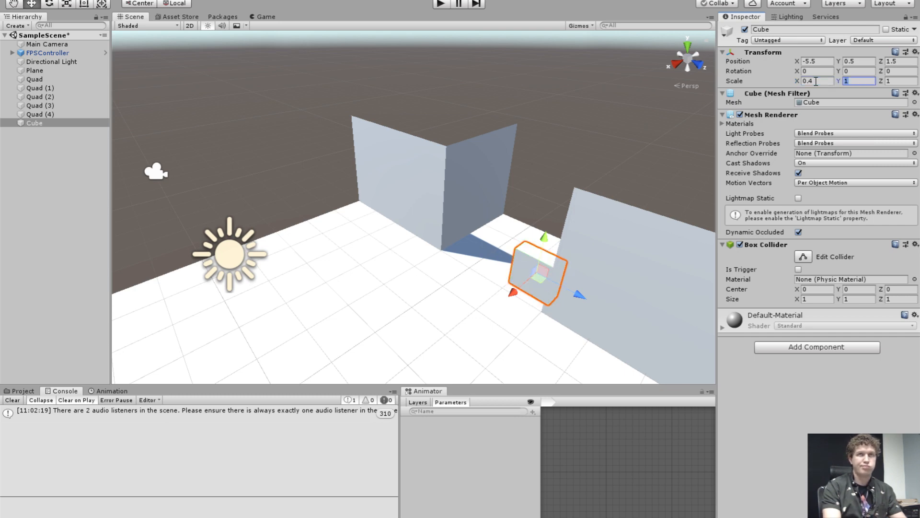
{"action": "type", "text": "1.5"}
{"action": "key", "text": "Tab"}
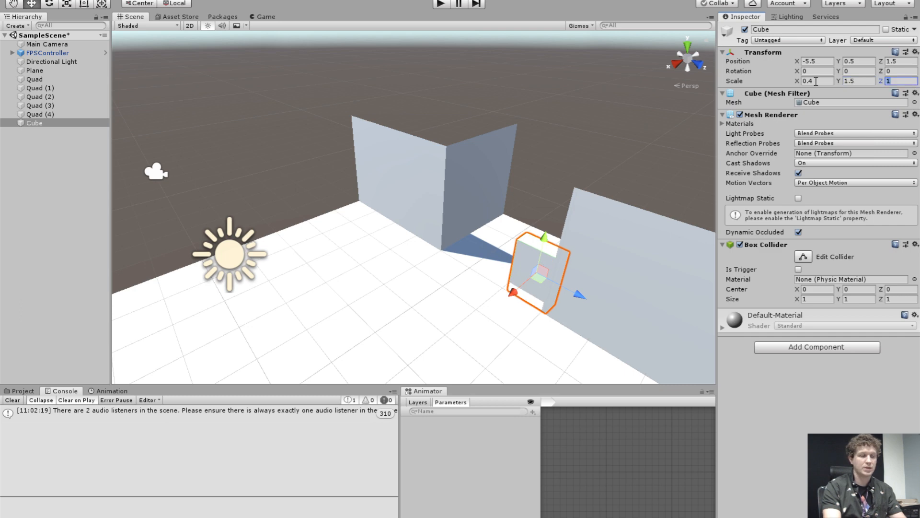
{"action": "type", "text": "3"}
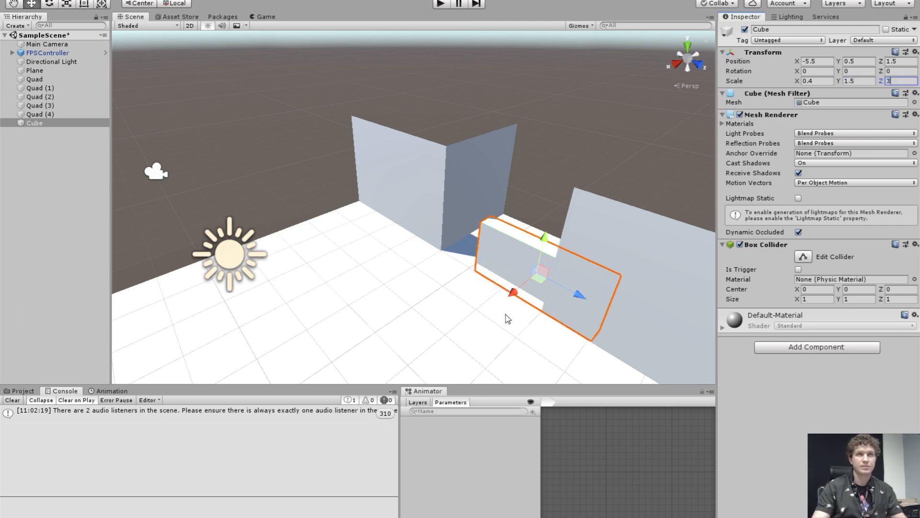
{"action": "middle_click_drag", "start_coordinate": [594, 309], "coordinate": [538, 284]}
{"action": "left_click_drag", "start_coordinate": [518, 310], "coordinate": [479, 274]}
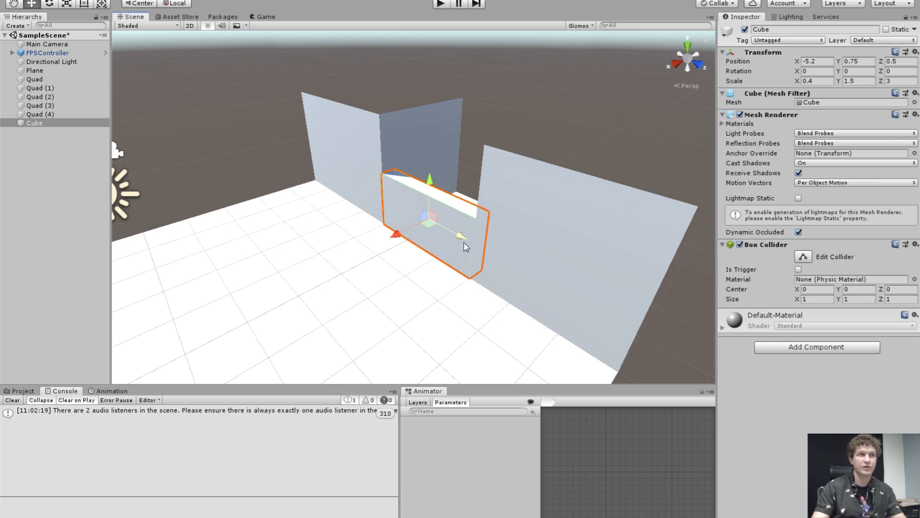
Duplicate the door cube and snap the copy directly on top of it at Y 2.25.
{"action": "middle_click_drag", "start_coordinate": [464, 243], "coordinate": [477, 250]}
{"action": "key", "text": "ctrl+d"}
{"action": "left_click_drag", "start_coordinate": [443, 187], "coordinate": [394, 121], "text": "ctrl"}
{"action": "key", "text": "v"}
Move both door cubes together deeper into the doorway to X -5.33.
{"action": "left_click", "coordinate": [439, 238], "text": "shift"}
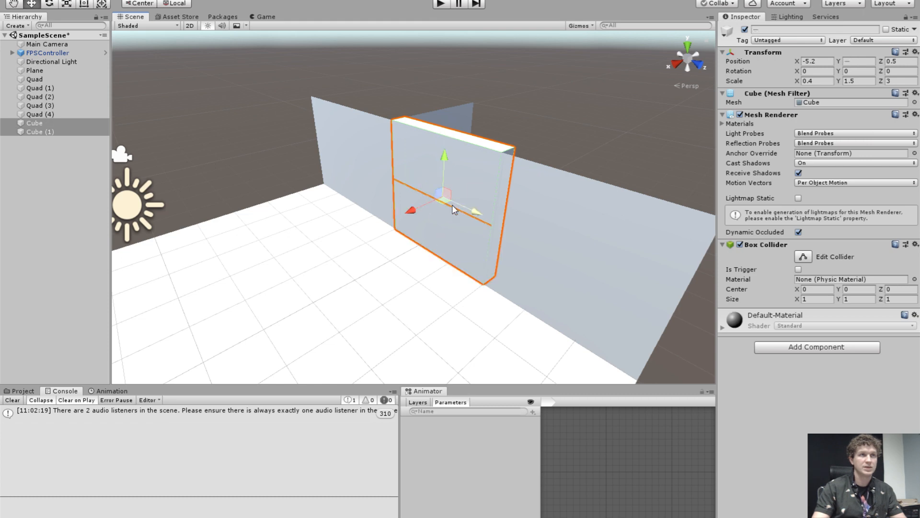
{"action": "left_click_drag", "start_coordinate": [419, 206], "coordinate": [423, 206]}
{"action": "left_click", "coordinate": [545, 106]}
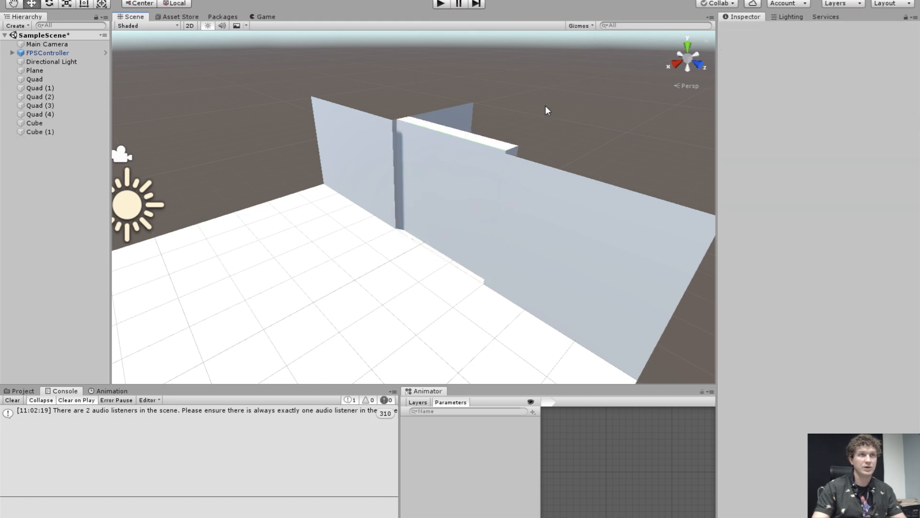
Set the upper door cube's X scale to 0.2.
{"action": "right_click_drag", "start_coordinate": [468, 246], "coordinate": [413, 314]}
{"action": "left_click", "coordinate": [456, 205]}
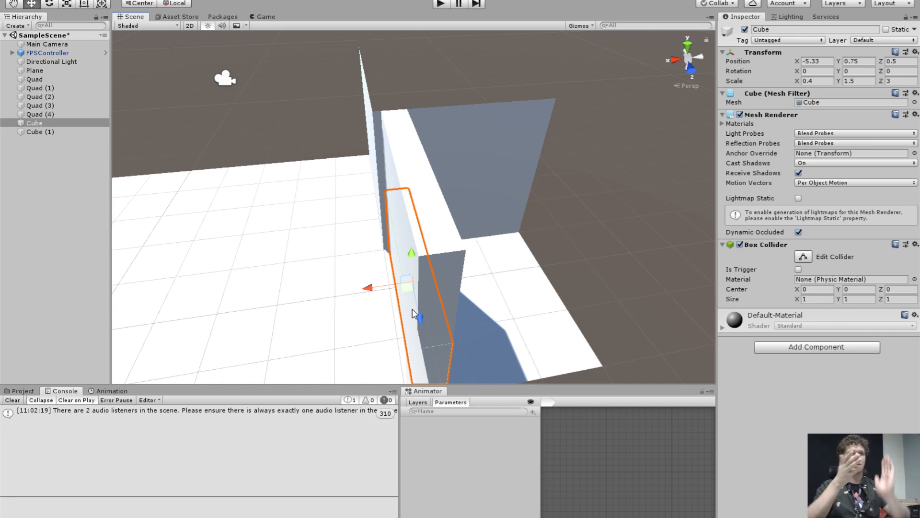
{"action": "middle_click_drag", "start_coordinate": [420, 303], "coordinate": [446, 312]}
{"action": "left_click", "coordinate": [459, 264]}
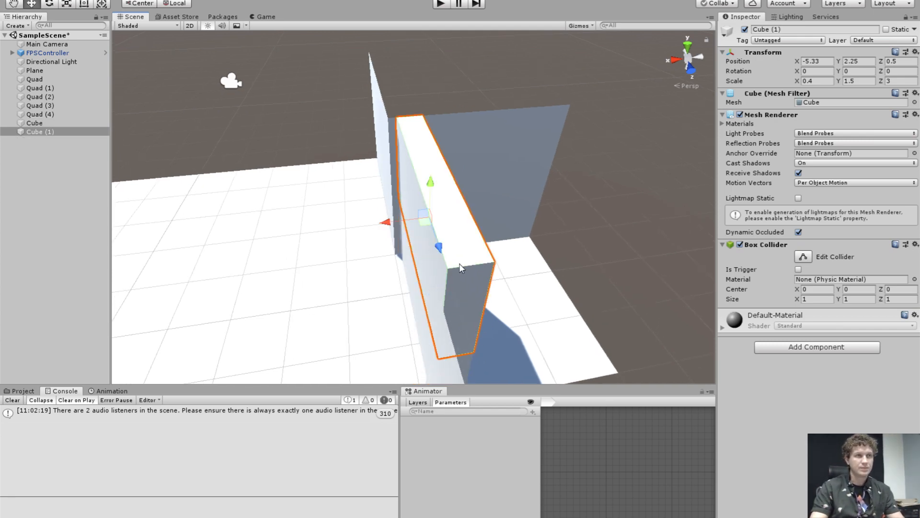
{"action": "key", "text": "r"}
{"action": "left_click", "coordinate": [818, 81]}
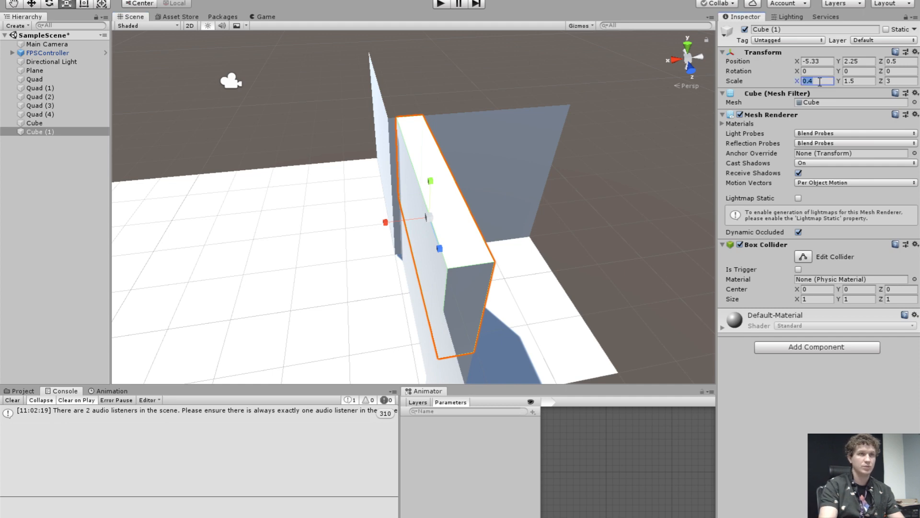
{"action": "type", "text": "0.2"}
{"action": "key", "text": "Tab"}
Set the lower door cube's X scale to 0.2 to match the upper one.
{"action": "left_click", "coordinate": [414, 302]}
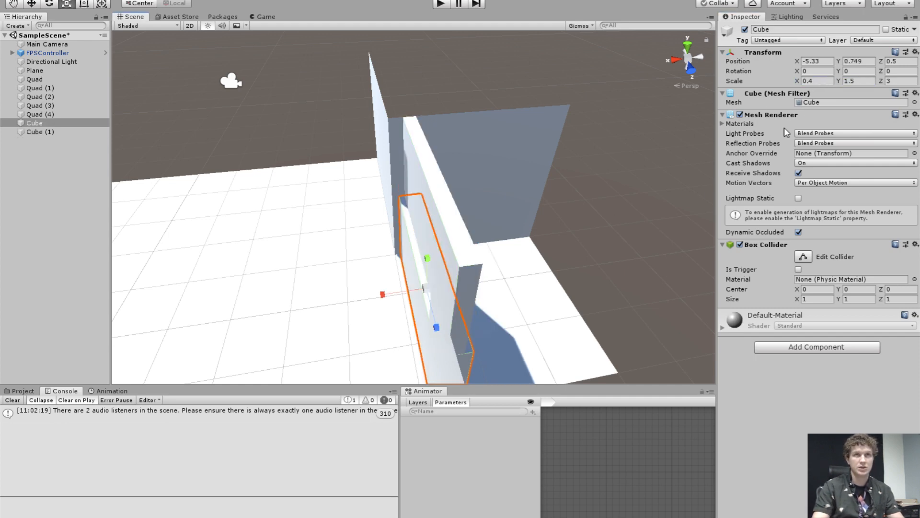
{"action": "left_click", "coordinate": [828, 81]}
{"action": "type", "text": "0.2"}
{"action": "key", "text": "Tab"}
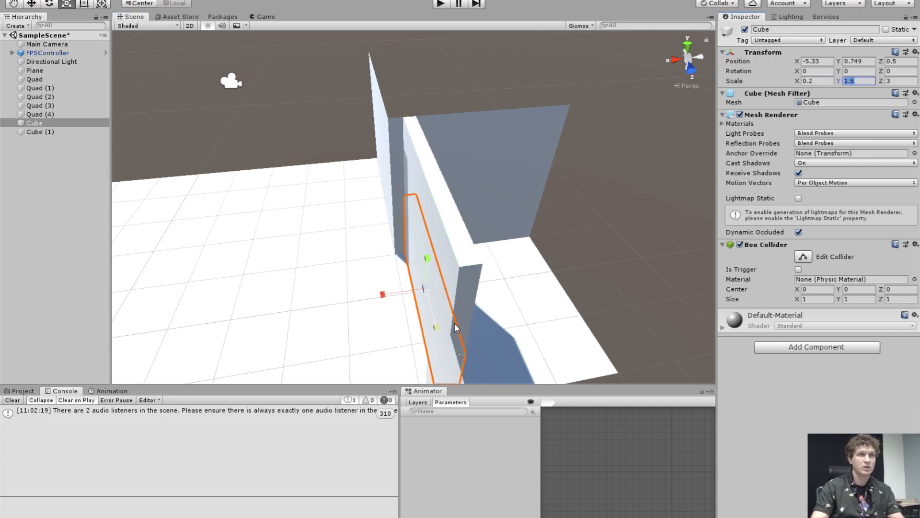
Snap the lower door cube against the front face plane of the upper one, at X -5.13, Y 0.75.
{"action": "middle_click_drag", "start_coordinate": [455, 326], "coordinate": [491, 319]}
{"action": "key", "text": "v"}
{"action": "key", "text": "v"}
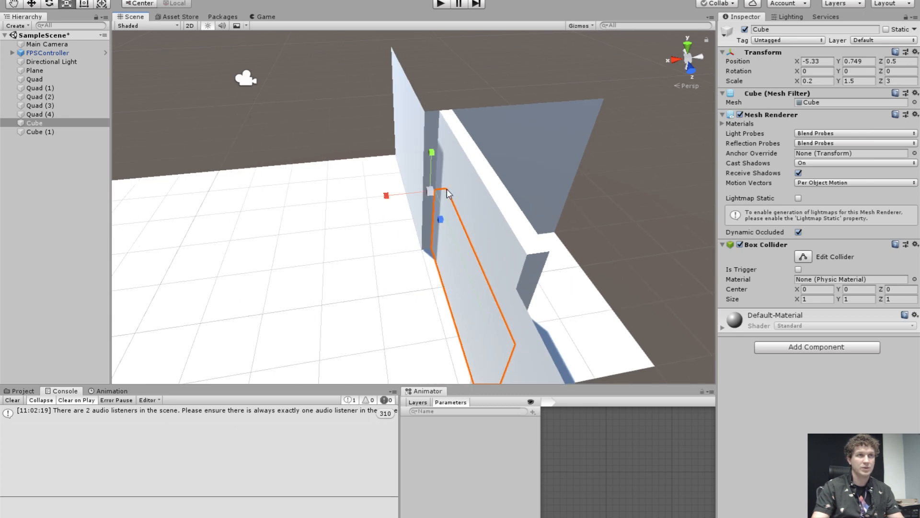
{"action": "key", "text": "w"}
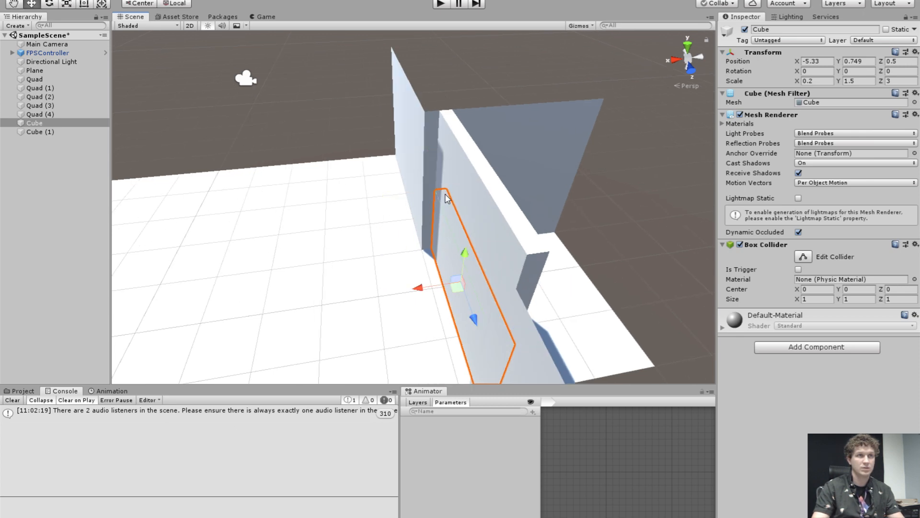
{"action": "key", "text": "v"}
{"action": "left_click_drag", "start_coordinate": [443, 192], "coordinate": [457, 255]}
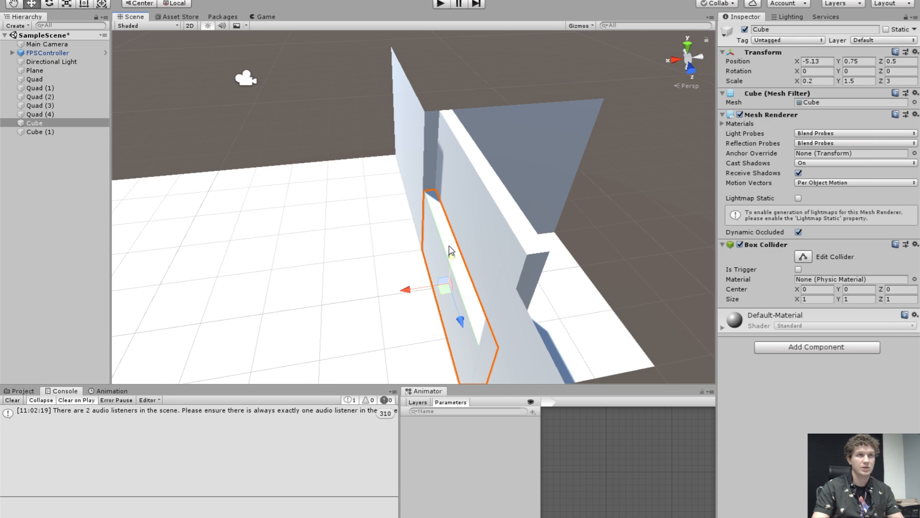
Move both door cubes together slightly deeper into the doorway, to X -5.199 for the lower and X -5.399 for the upper.
{"action": "right_click_drag", "start_coordinate": [417, 300], "coordinate": [527, 230]}
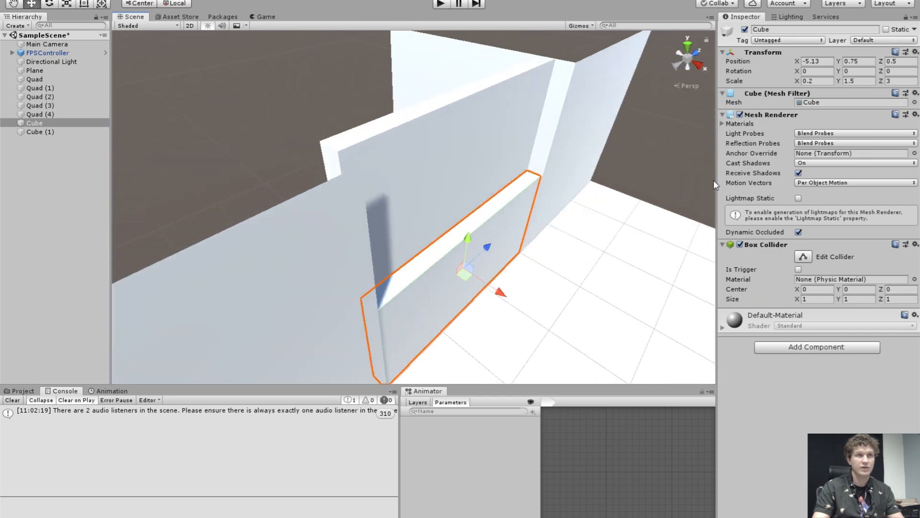
{"action": "left_click", "coordinate": [521, 139], "text": "shift"}
{"action": "left_click_drag", "start_coordinate": [498, 242], "coordinate": [491, 239]}
{"action": "right_click_drag", "start_coordinate": [560, 290], "coordinate": [235, 278]}
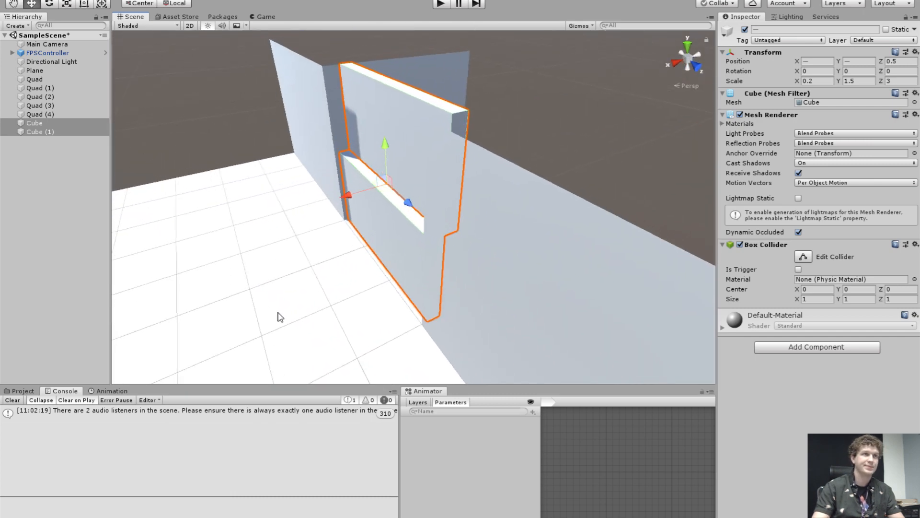
{"action": "left_click_drag", "start_coordinate": [263, 287], "coordinate": [550, 273], "text": "alt"}
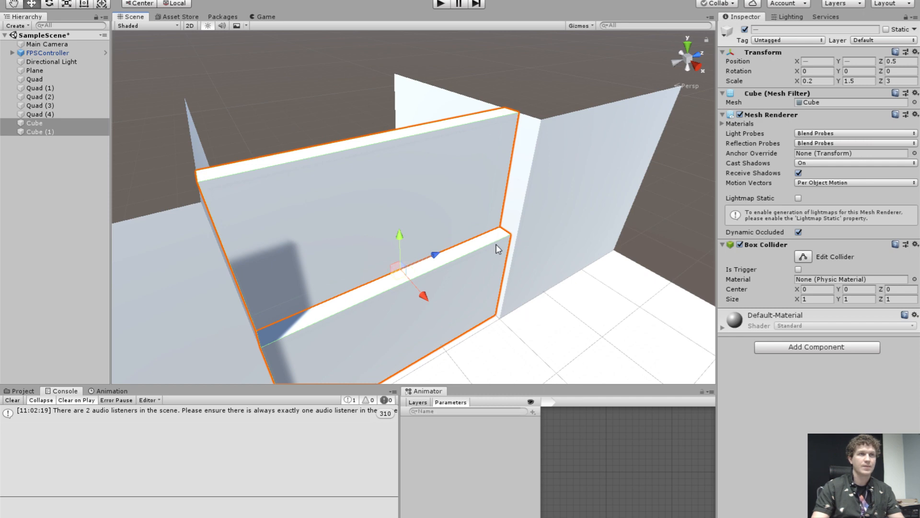
{"action": "left_click_drag", "start_coordinate": [534, 291], "coordinate": [356, 267], "text": "alt"}
Create a folder named Materials in the project's Assets.
{"action": "left_click", "coordinate": [20, 391]}
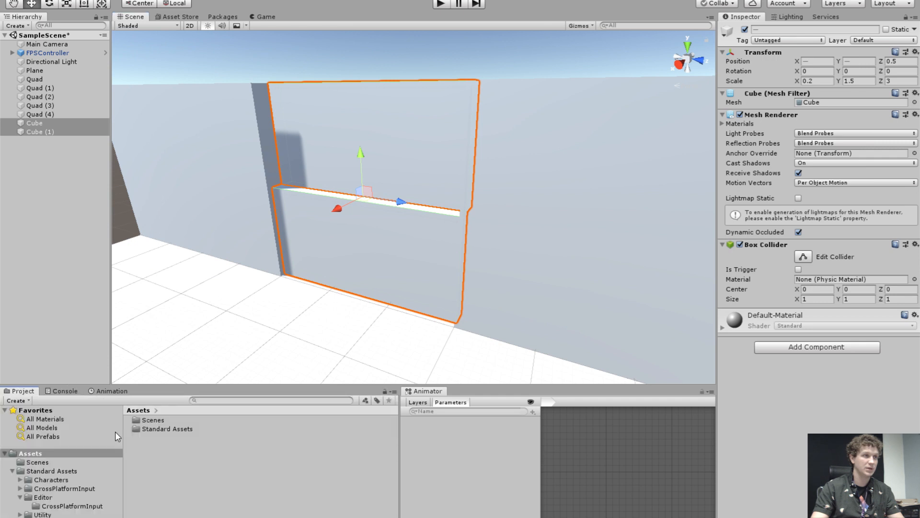
{"action": "right_click", "coordinate": [219, 453]}
{"action": "mouse_move", "coordinate": [307, 198]}
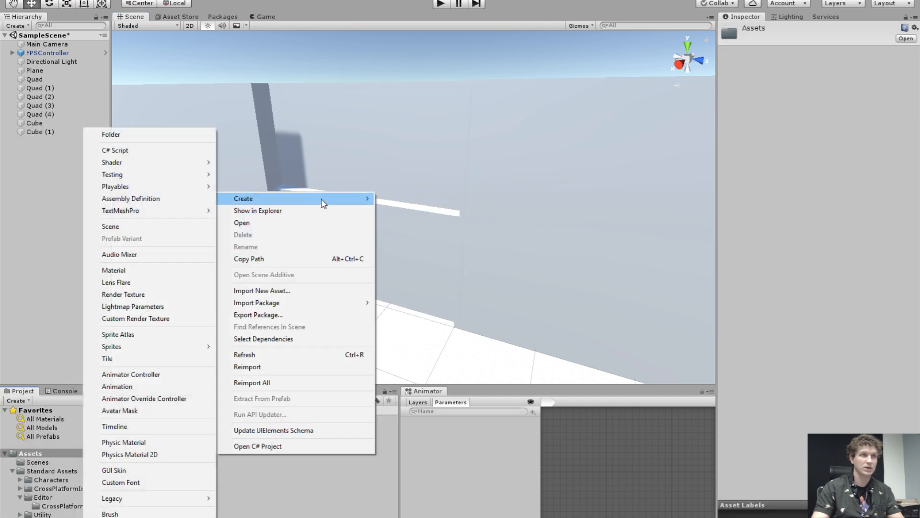
{"action": "left_click", "coordinate": [153, 137]}
{"action": "type", "text": "Materials"}
{"action": "key", "text": "Return"}
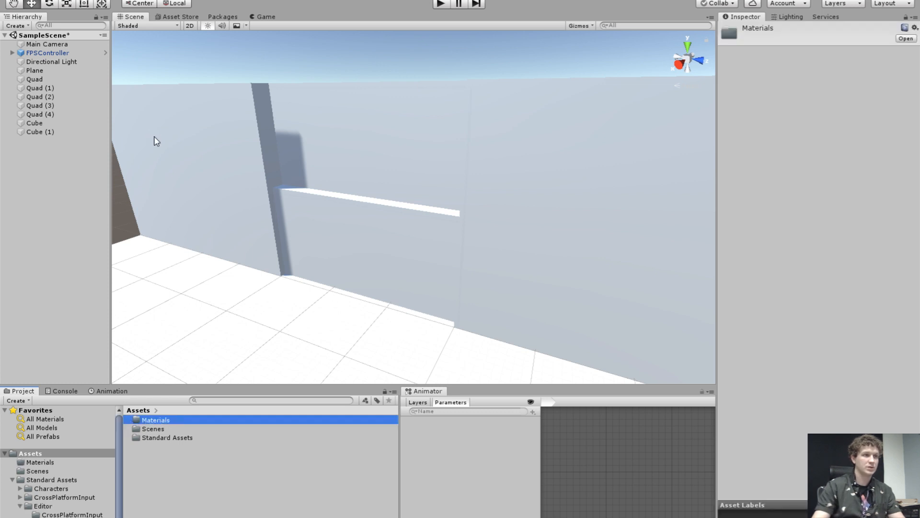
Create a material in the Materials folder with a red albedo colour and name it Red.
{"action": "right_click", "coordinate": [226, 421]}
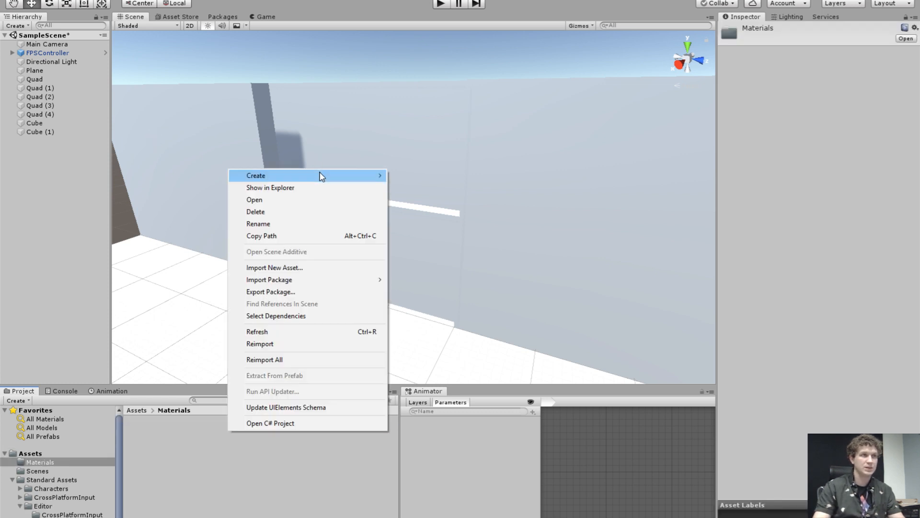
{"action": "mouse_move", "coordinate": [319, 175]}
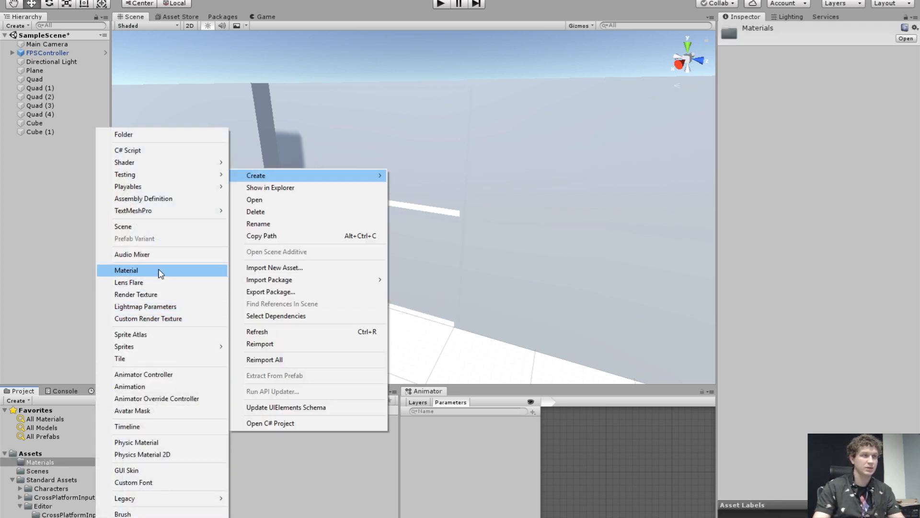
{"action": "left_click", "coordinate": [126, 270]}
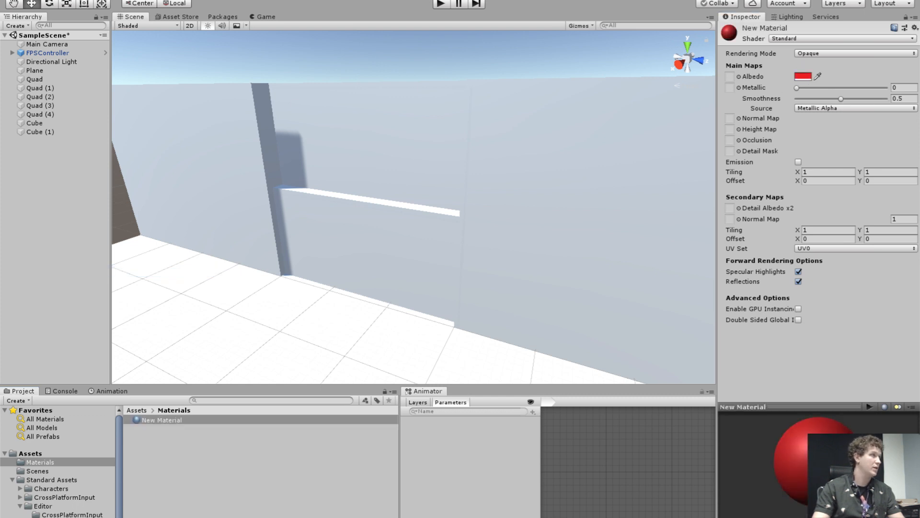
{"action": "left_click", "coordinate": [176, 420]}
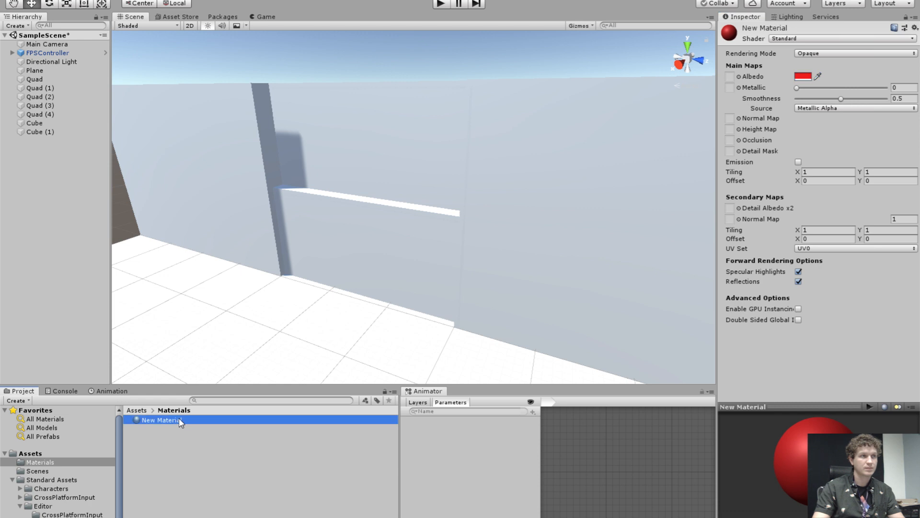
{"action": "left_click", "coordinate": [179, 420]}
{"action": "type", "text": "Red"}
{"action": "key", "text": "Return"}
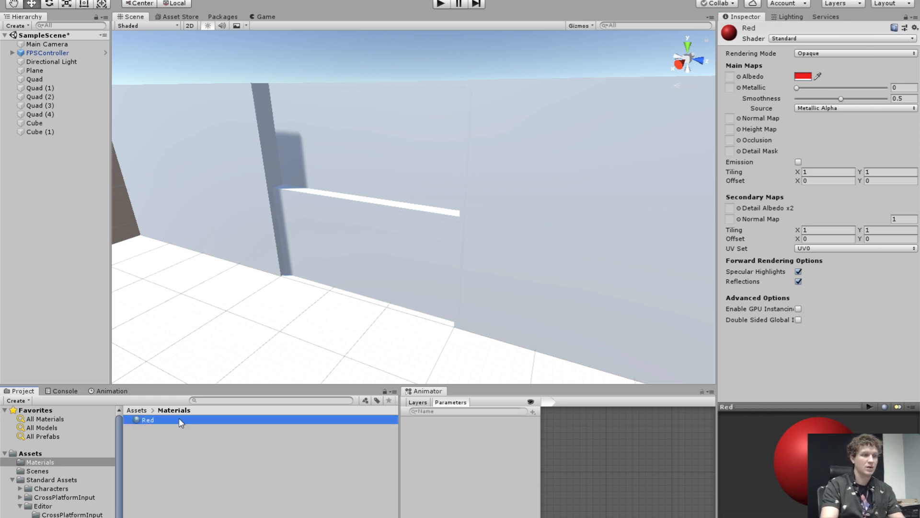
Duplicate the Red material, rename the copy Blue and set its albedo to a light blue.
{"action": "left_click", "coordinate": [158, 427]}
{"action": "left_click", "coordinate": [162, 418]}
{"action": "key", "text": "ctrl+d"}
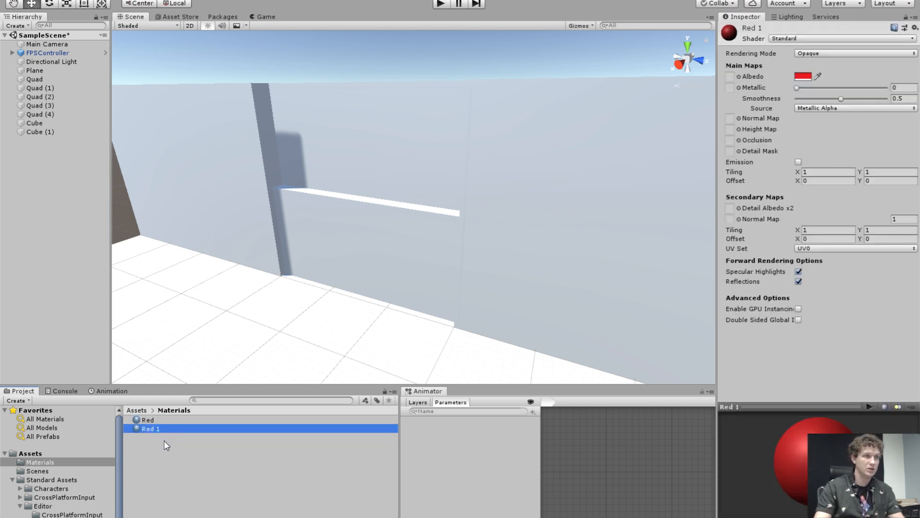
{"action": "left_click", "coordinate": [162, 428]}
{"action": "type", "text": "Blue"}
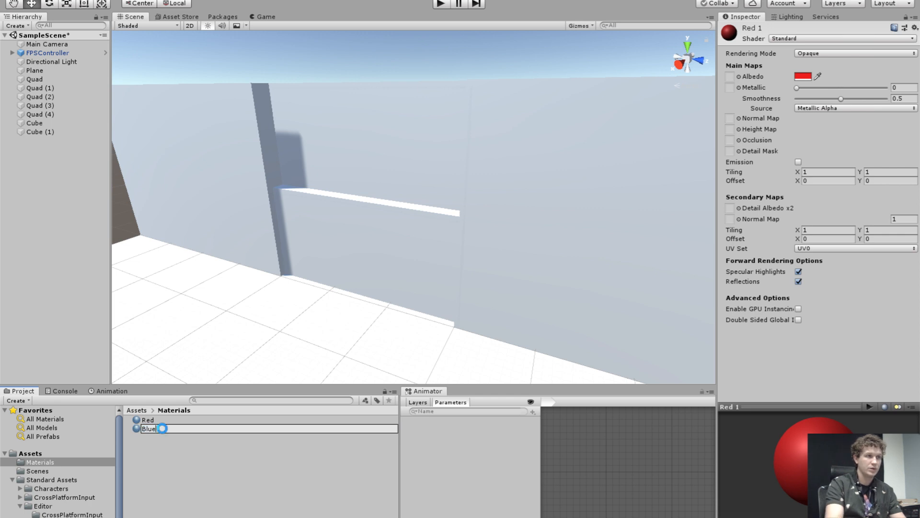
{"action": "key", "text": "Return"}
{"action": "left_click", "coordinate": [808, 77]}
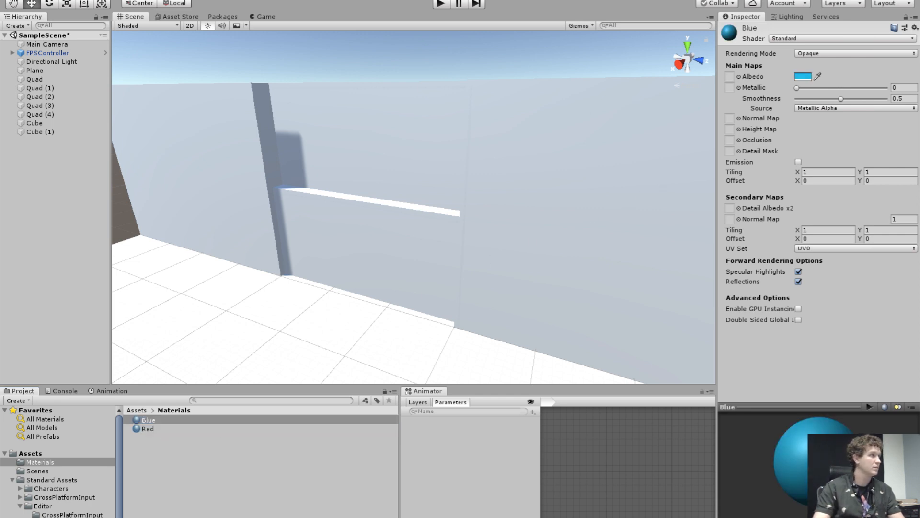
Apply the Red material to the upper door cube and the Blue material to the lower door cube.
{"action": "left_click", "coordinate": [148, 422]}
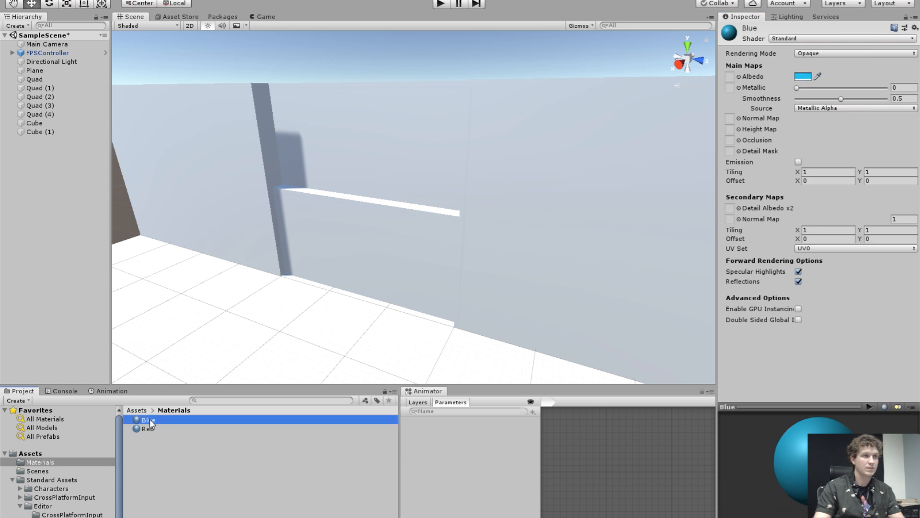
{"action": "left_click_drag", "start_coordinate": [149, 430], "coordinate": [345, 191]}
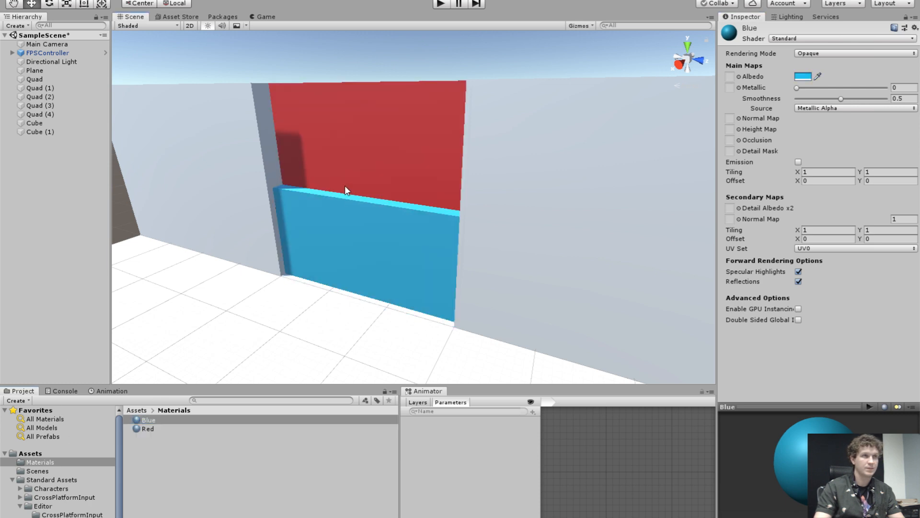
{"action": "left_click_drag", "start_coordinate": [329, 323], "coordinate": [436, 304], "text": "alt"}
{"action": "left_click", "coordinate": [419, 286]}
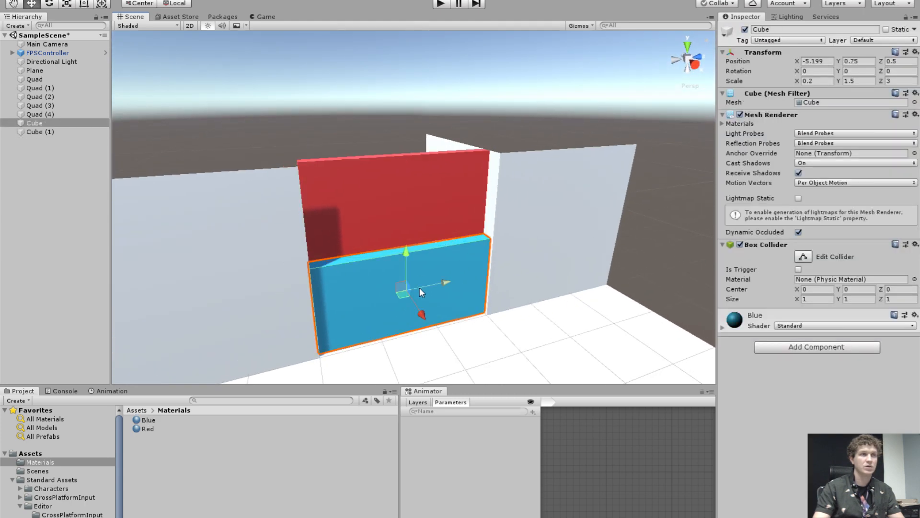
Rename the red cube as Upper Door.
{"action": "left_click", "coordinate": [46, 131]}
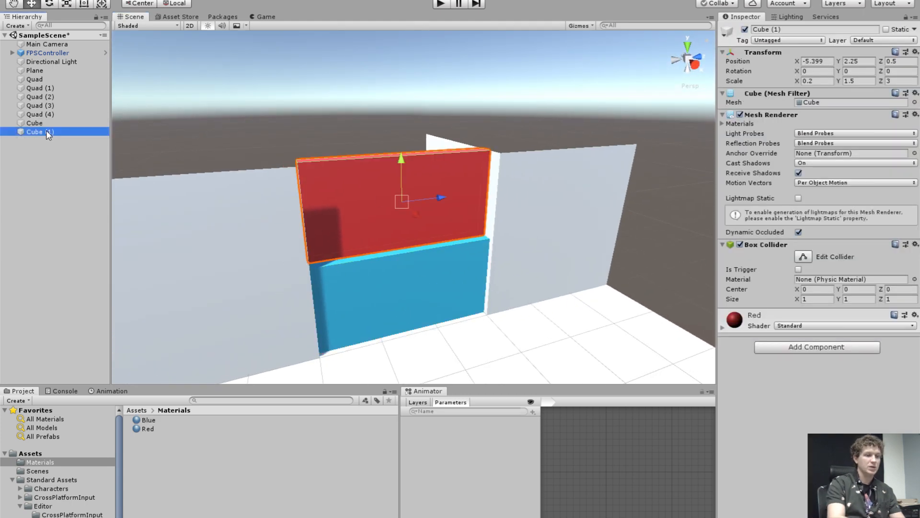
{"action": "left_click", "coordinate": [46, 130]}
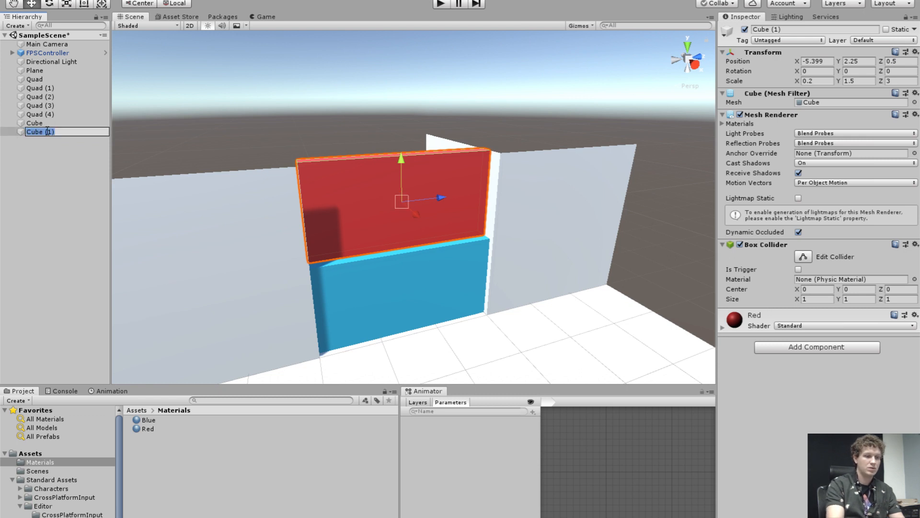
{"action": "type", "text": "Upper Door"}
{"action": "key", "text": "Return"}
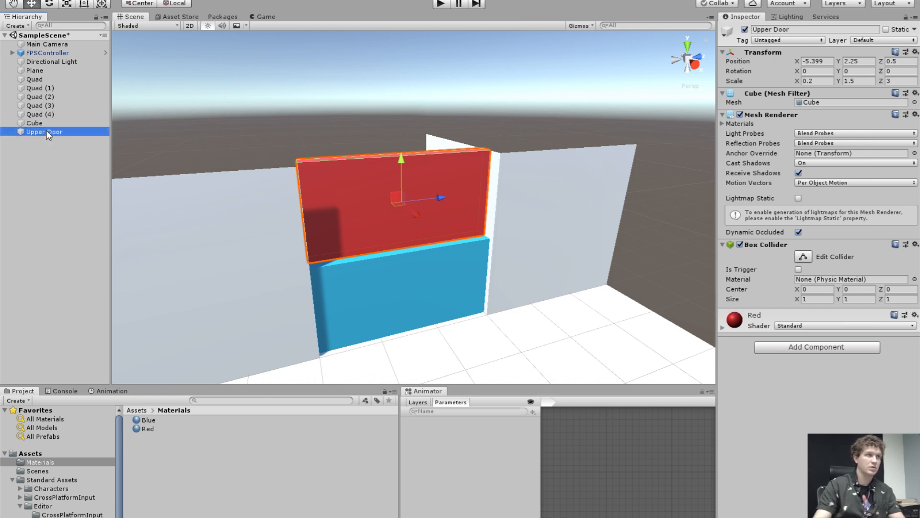
Rename the blue cube as Lower Door.
{"action": "left_click", "coordinate": [42, 125]}
{"action": "left_click", "coordinate": [42, 124]}
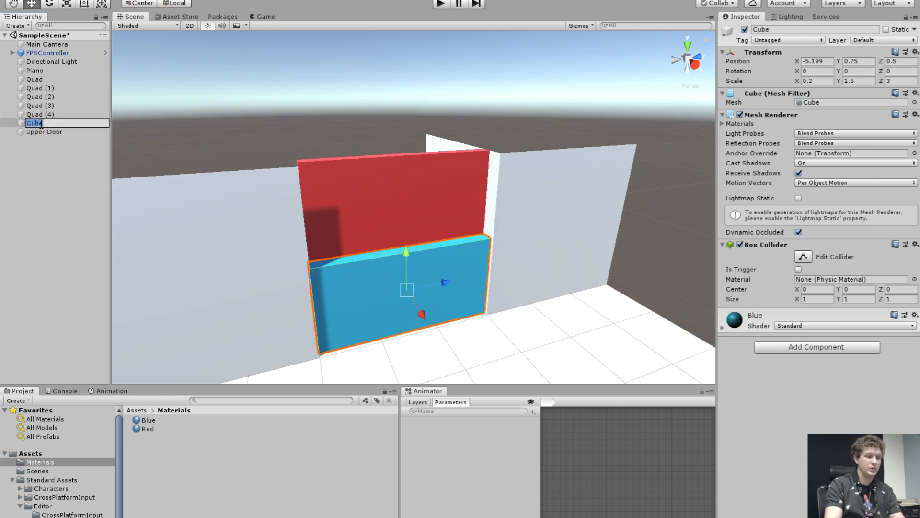
{"action": "type", "text": "LowerDoor"}
{"action": "key", "text": "Return"}
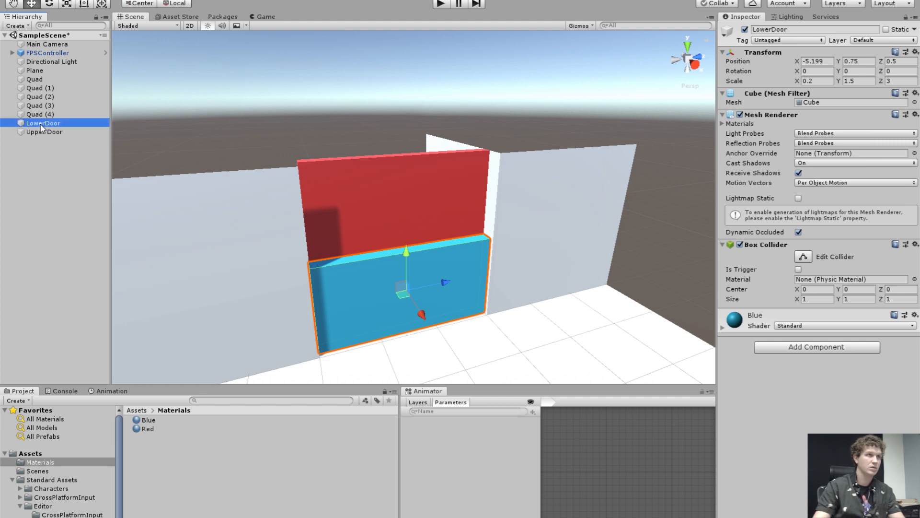
{"action": "left_click", "coordinate": [40, 123]}
{"action": "left_click", "coordinate": [44, 123]}
{"action": "left_click", "coordinate": [65, 137]}
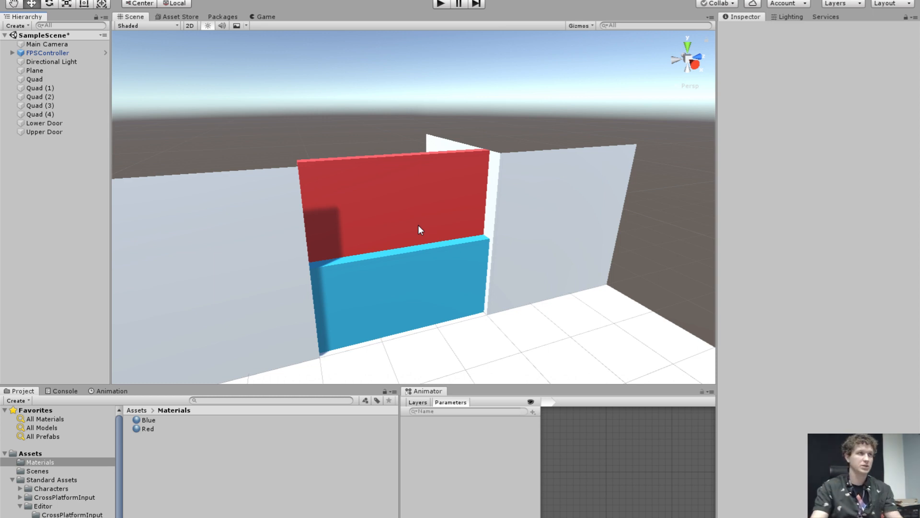
Frame both doors together and create an empty game object at their shared centre, X -5.299, Y 1.5, Z 0.5.
{"action": "left_click", "coordinate": [369, 237]}
{"action": "left_click", "coordinate": [399, 271], "text": "shift"}
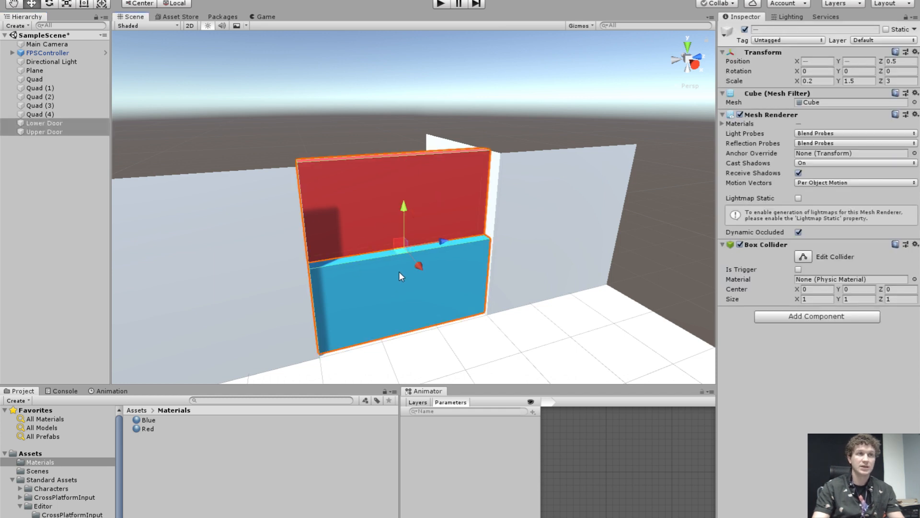
{"action": "key", "text": "f"}
{"action": "left_click", "coordinate": [88, 1]}
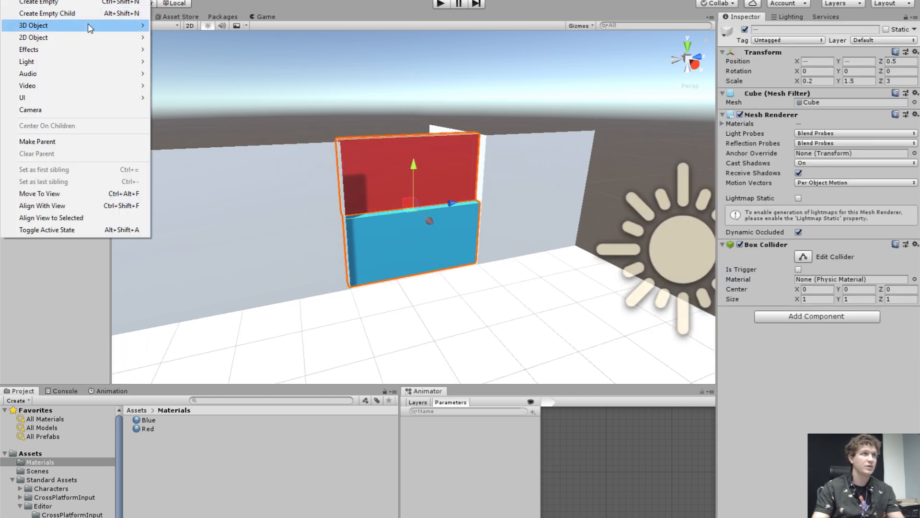
{"action": "left_click", "coordinate": [98, 5]}
Set the empty game object's Y position to 0 so it sits at floor level under the doors.
{"action": "left_click_drag", "start_coordinate": [461, 292], "coordinate": [388, 277], "text": "alt"}
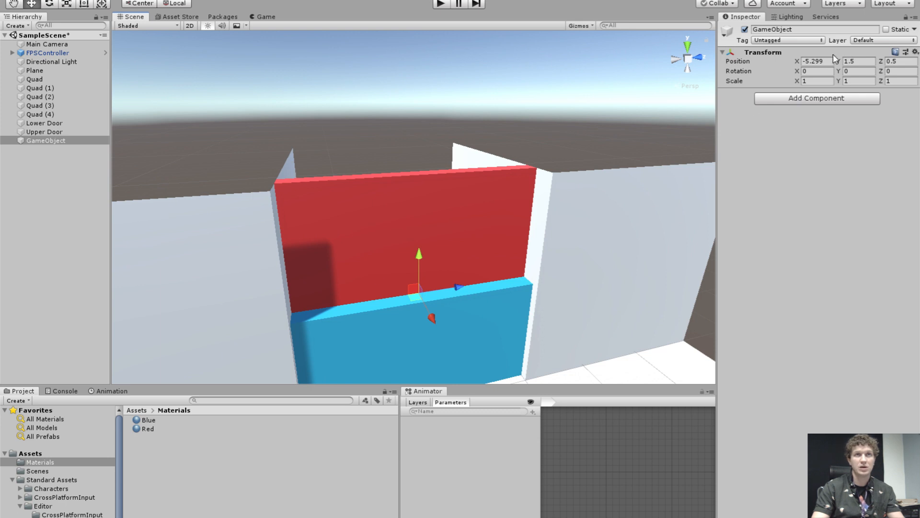
{"action": "left_click", "coordinate": [847, 61]}
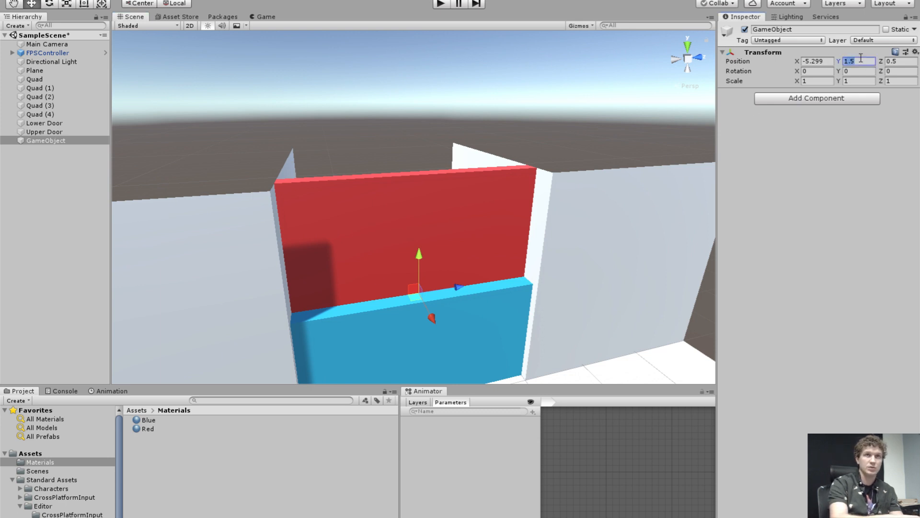
{"action": "type", "text": "0"}
{"action": "key", "text": "Tab"}
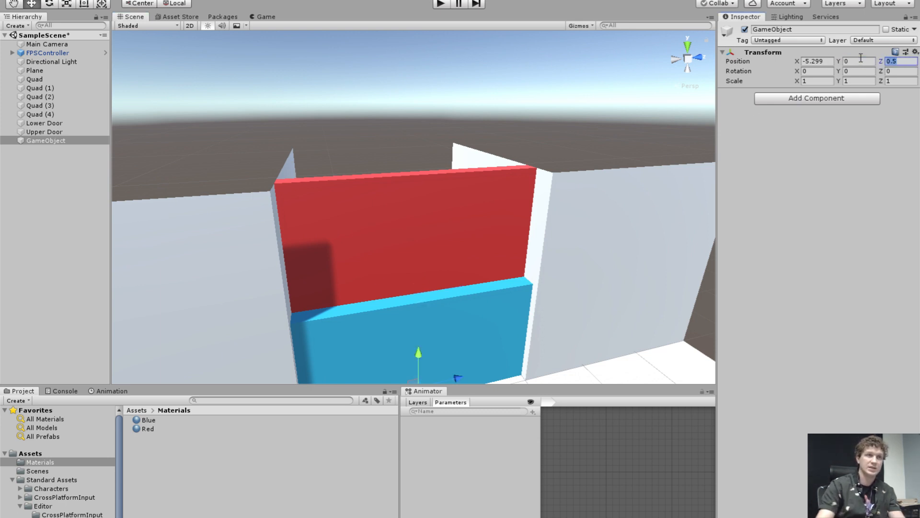
{"action": "middle_click_drag", "start_coordinate": [616, 252], "coordinate": [612, 169]}
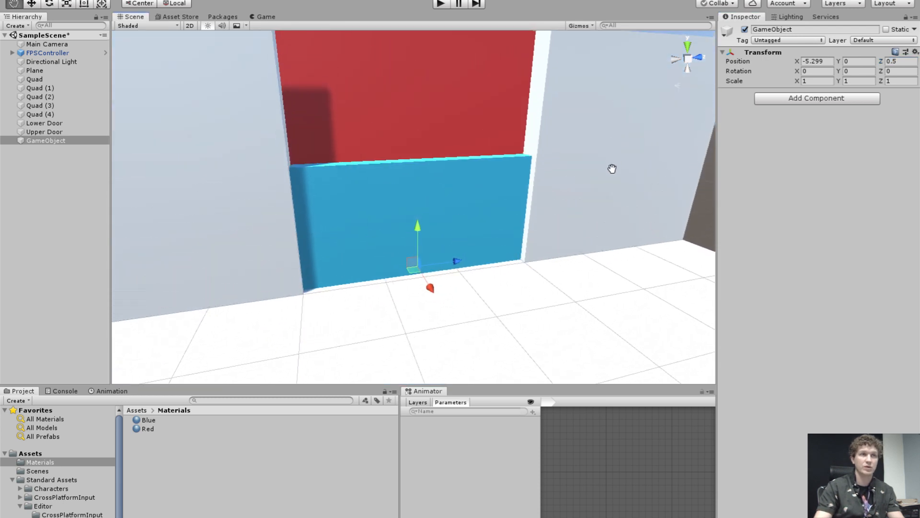
{"action": "left_click_drag", "start_coordinate": [502, 216], "coordinate": [508, 270], "text": "alt"}
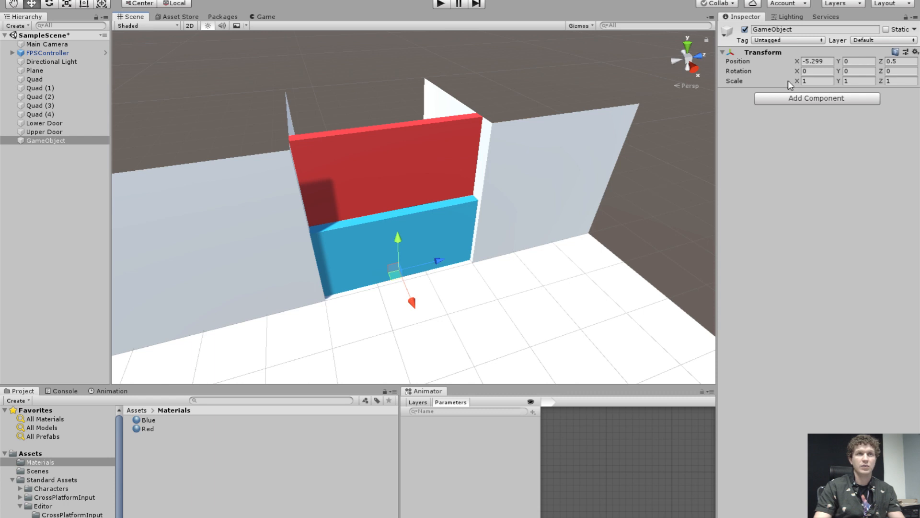
Rename the empty game object as Door.
{"action": "left_click", "coordinate": [801, 28]}
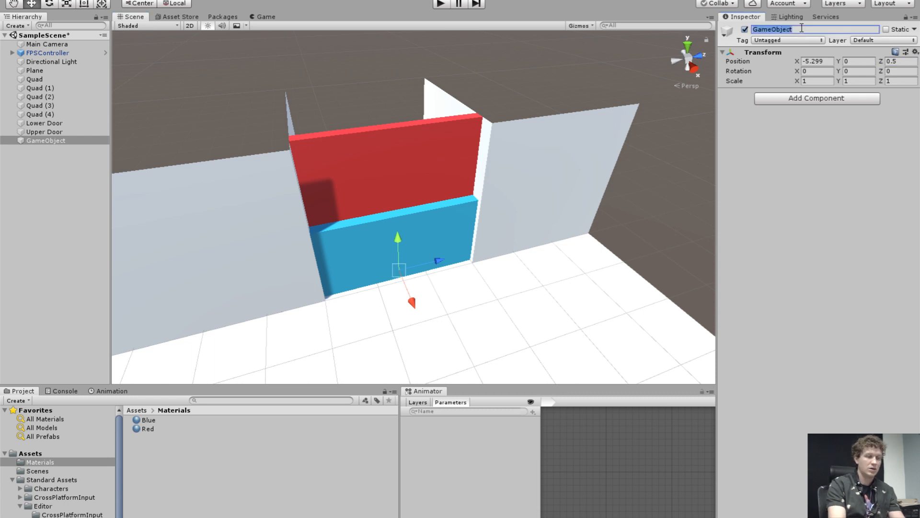
{"action": "type", "text": "Door"}
{"action": "key", "text": "Return"}
Make Lower Door and Upper Door children of the Door object.
{"action": "left_click", "coordinate": [48, 131]}
{"action": "left_click", "coordinate": [48, 123], "text": "shift"}
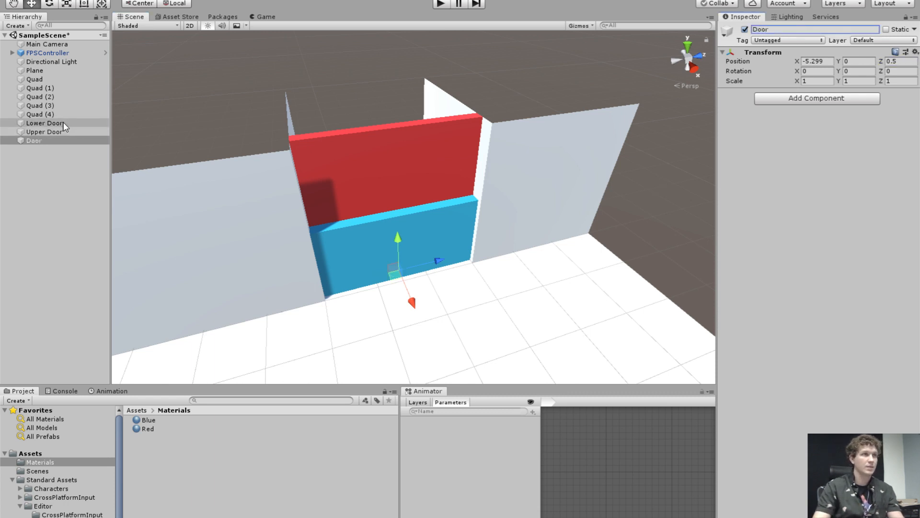
{"action": "left_click_drag", "start_coordinate": [48, 122], "coordinate": [40, 141]}
{"action": "left_click", "coordinate": [52, 124]}
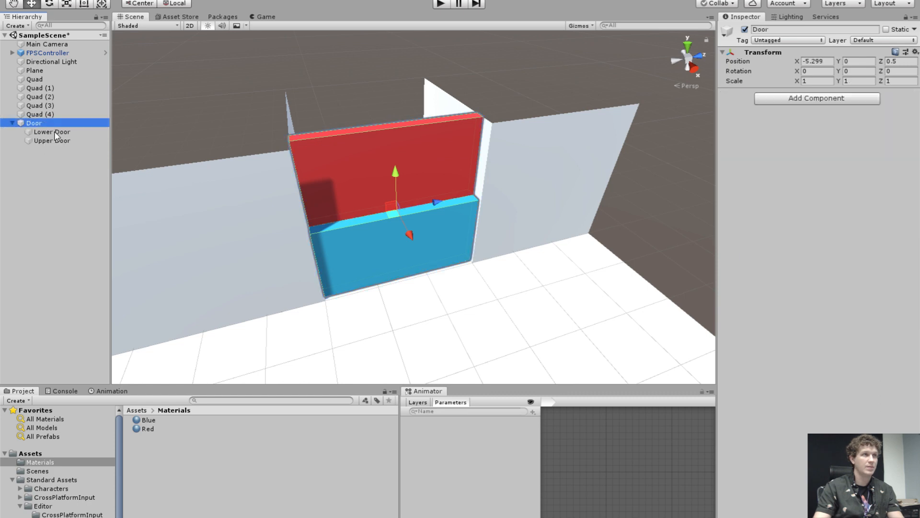
Start a new animation clip for the Door object and name its file DoorOpen.
{"action": "left_click", "coordinate": [115, 391]}
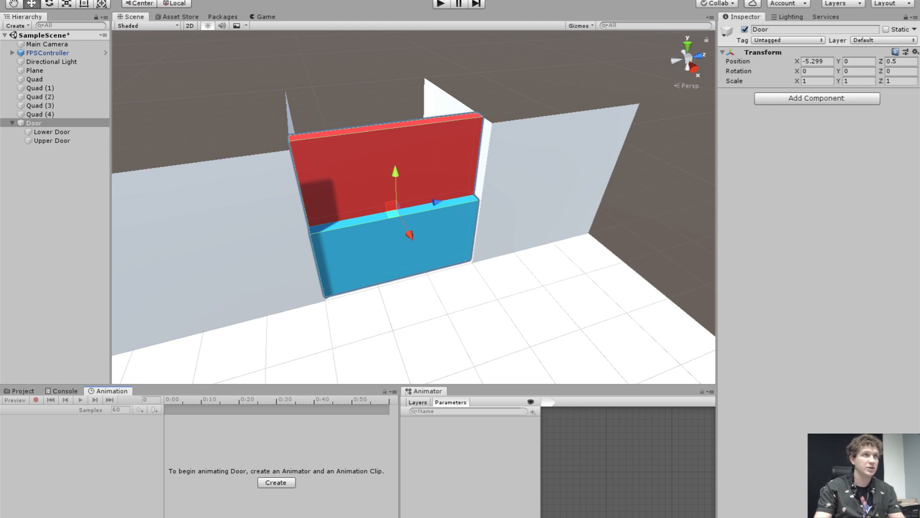
{"action": "left_click", "coordinate": [91, 0]}
{"action": "mouse_move", "coordinate": [195, 116]}
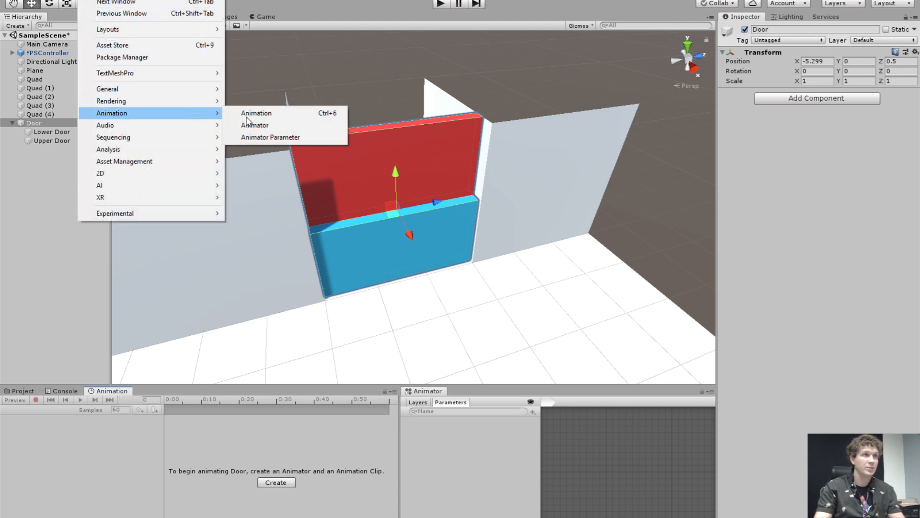
{"action": "left_click", "coordinate": [302, 115]}
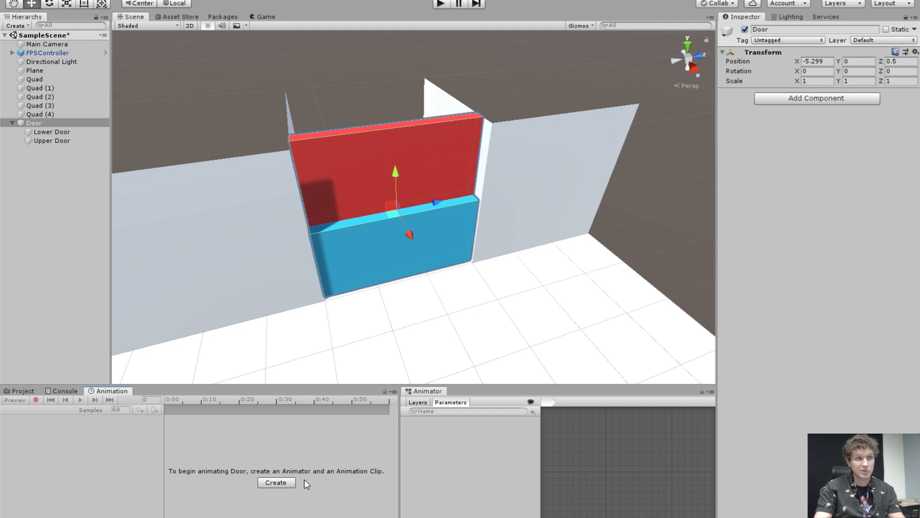
{"action": "left_click", "coordinate": [276, 482]}
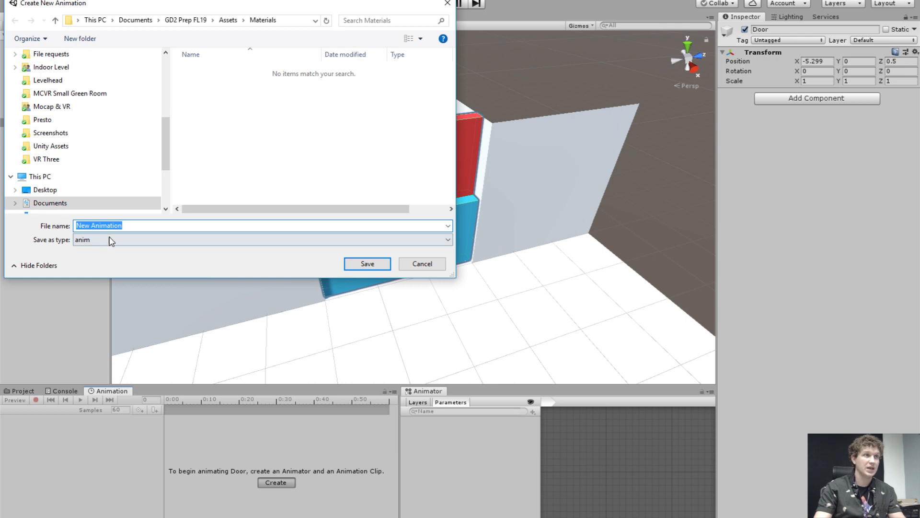
{"action": "type", "text": "Doo"}
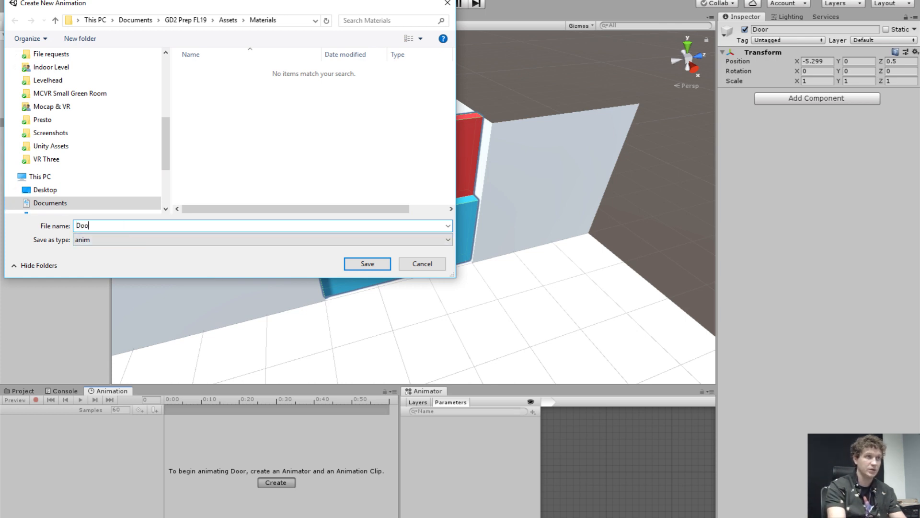
{"action": "type", "text": "rOpen"}
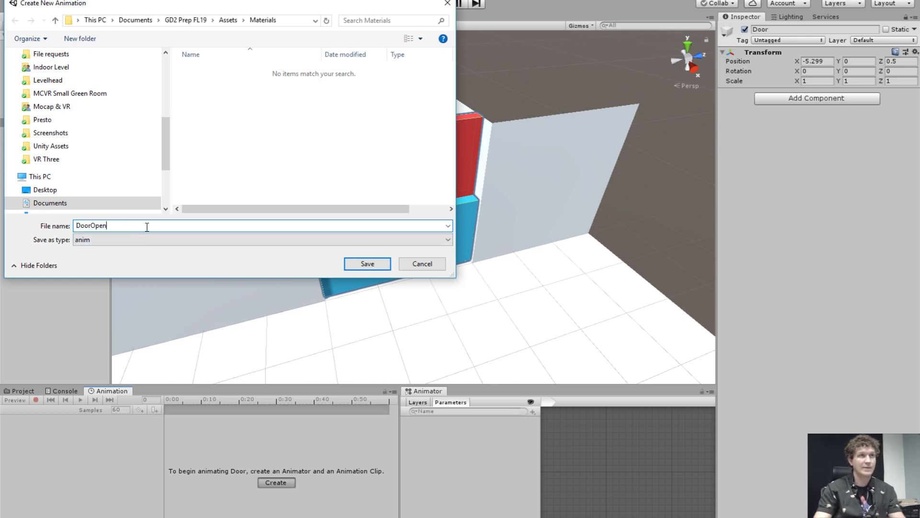
Create an Animations folder inside Assets and save the DoorOpen clip in it.
{"action": "left_click", "coordinate": [234, 21]}
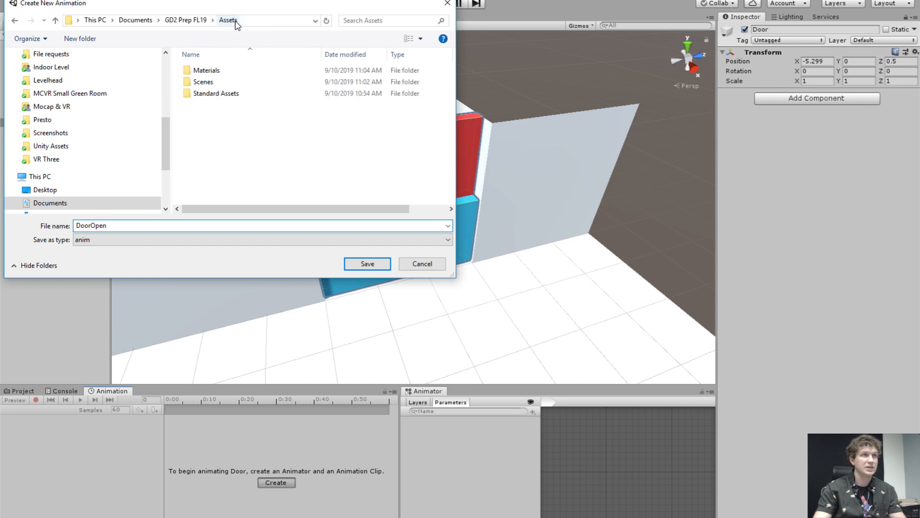
{"action": "left_click", "coordinate": [89, 40]}
{"action": "type", "text": "Animations"}
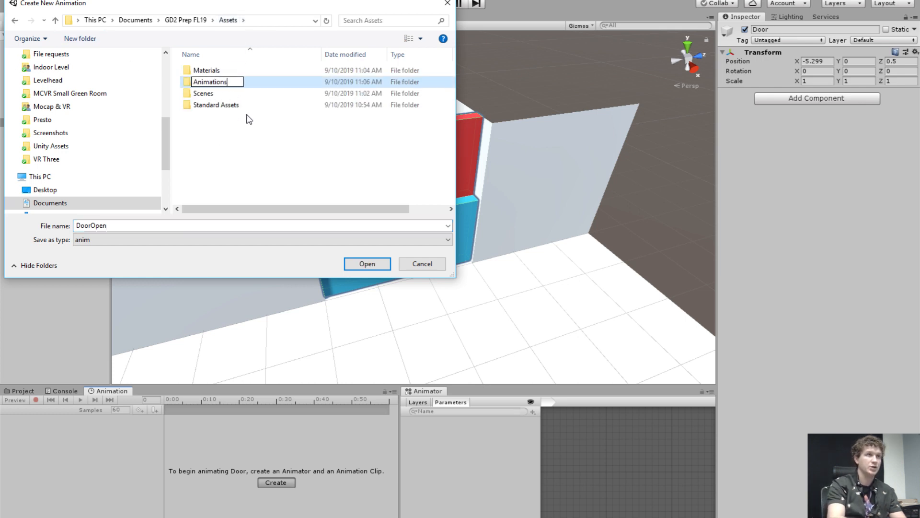
{"action": "key", "text": "Return"}
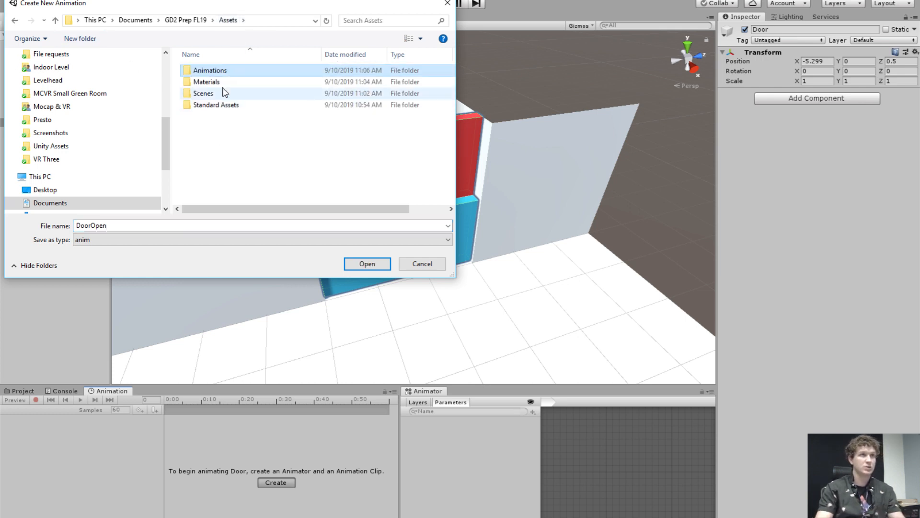
{"action": "double_click", "coordinate": [225, 72]}
{"action": "left_click", "coordinate": [367, 264]}
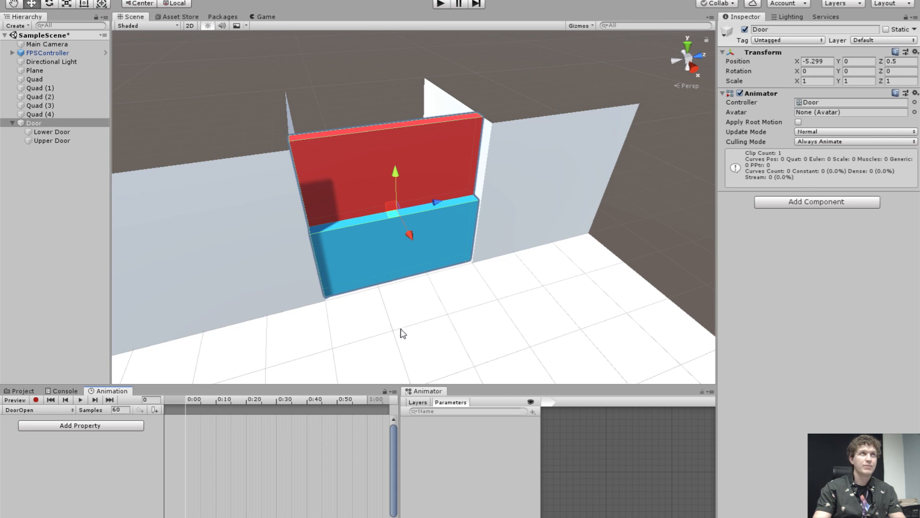
Move the DoorOpen timeline's playhead to frame 60.
{"action": "left_click_drag", "start_coordinate": [403, 333], "coordinate": [211, 303], "text": "alt"}
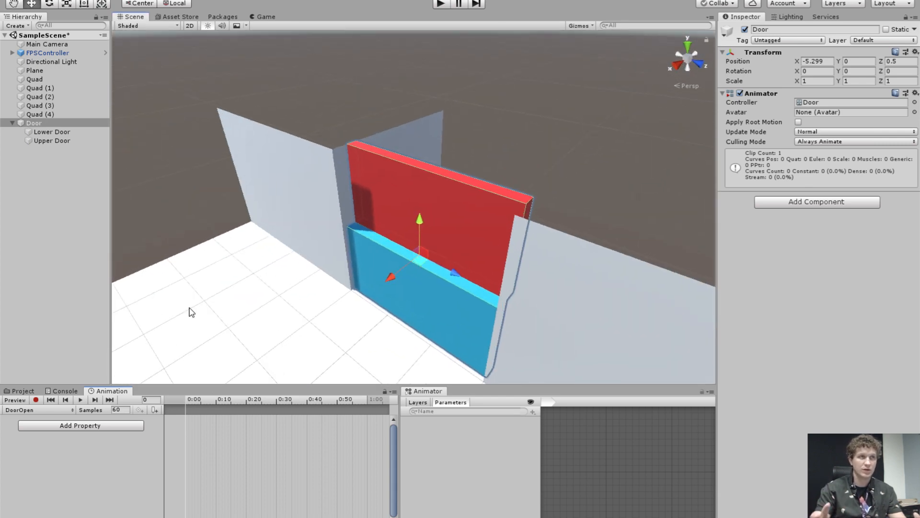
{"action": "mouse_move", "coordinate": [192, 401]}
{"action": "left_mouse_down"}
{"action": "mouse_move", "coordinate": [214, 401]}
{"action": "mouse_move", "coordinate": [189, 416]}
{"action": "left_mouse_up"}
{"action": "scroll", "coordinate": [200, 448], "scroll_direction": "down", "scroll_amount": 4}
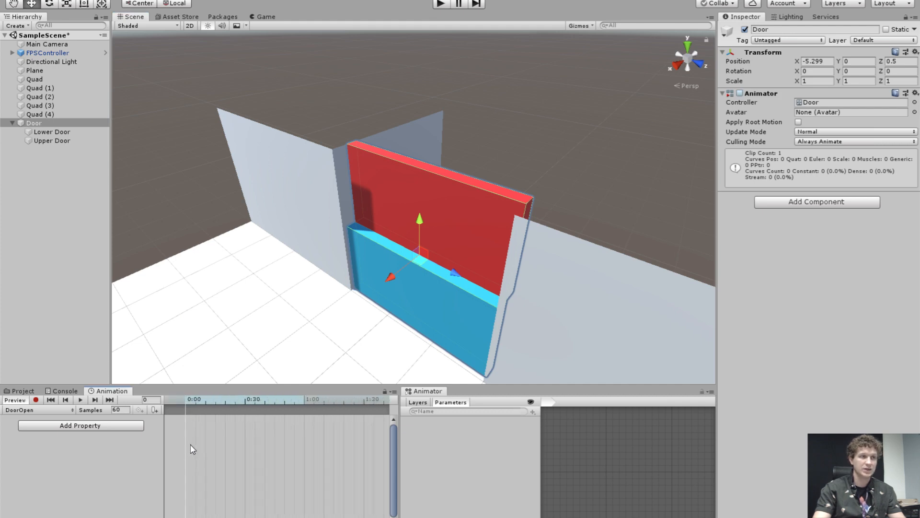
{"action": "left_click_drag", "start_coordinate": [220, 398], "coordinate": [266, 405]}
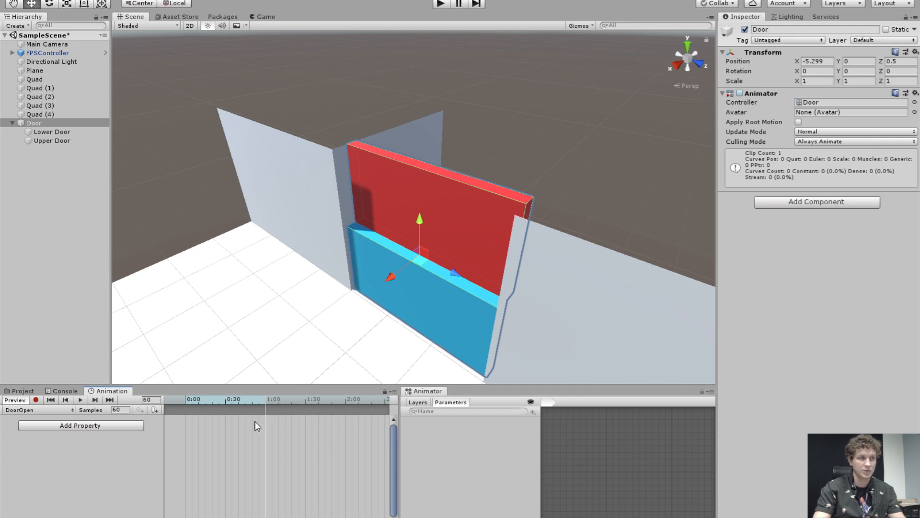
{"action": "scroll", "coordinate": [230, 487], "scroll_direction": "down", "scroll_amount": 1}
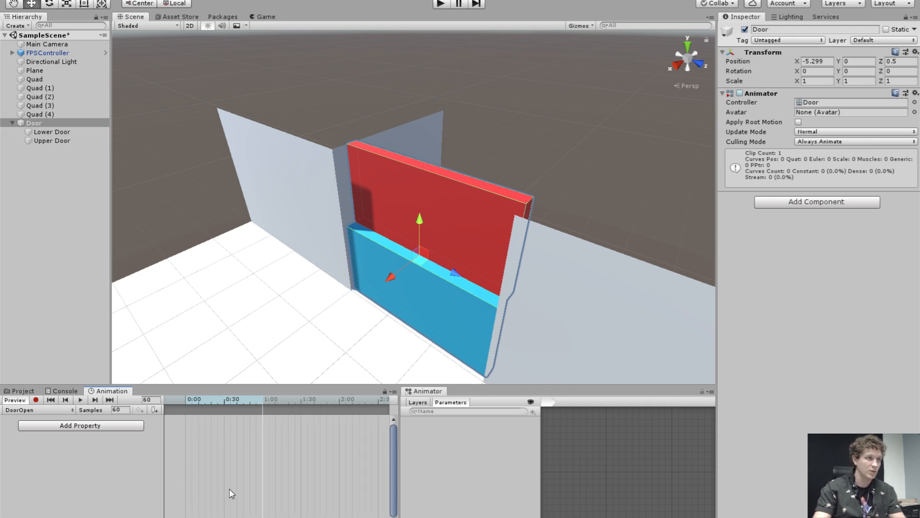
{"action": "left_click_drag", "start_coordinate": [240, 401], "coordinate": [263, 403]}
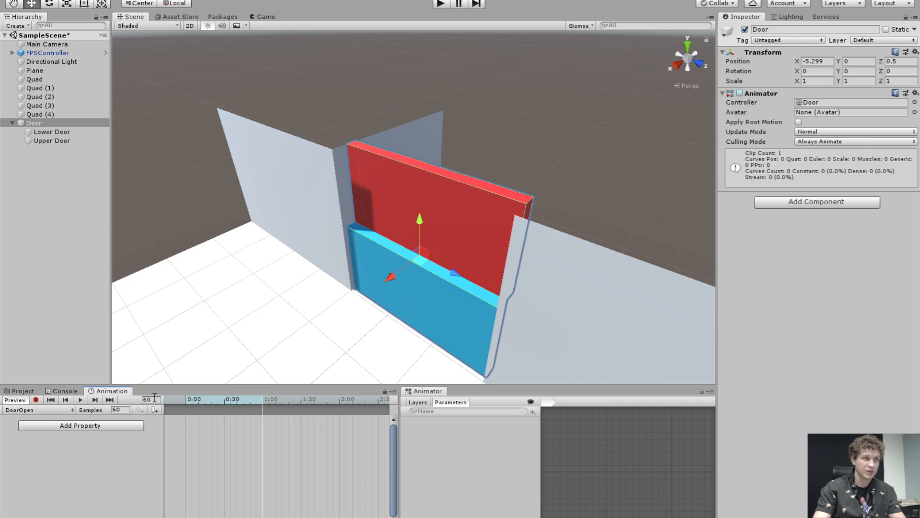
Record position keyframes at frame 60 with both door halves raised above the doorway, Upper Door at about Y 3.637.
{"action": "left_click", "coordinate": [36, 399]}
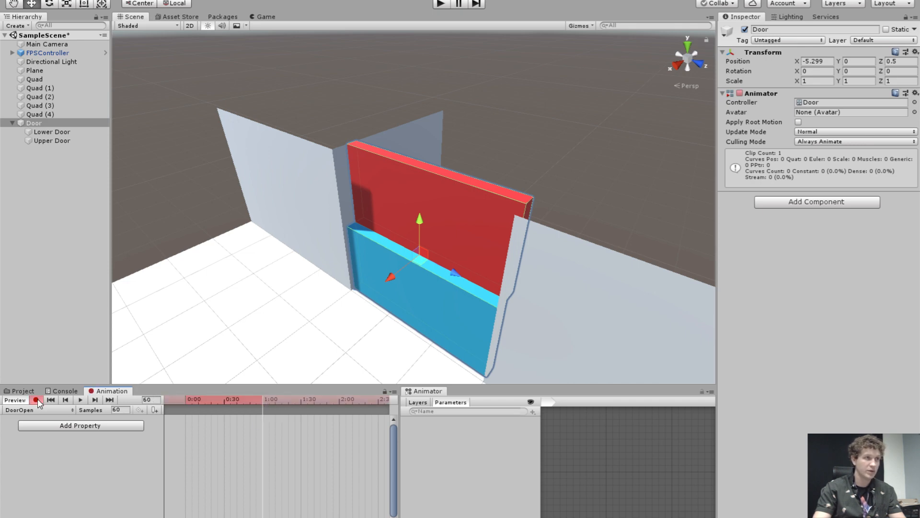
{"action": "left_click_drag", "start_coordinate": [487, 284], "coordinate": [401, 284], "text": "alt"}
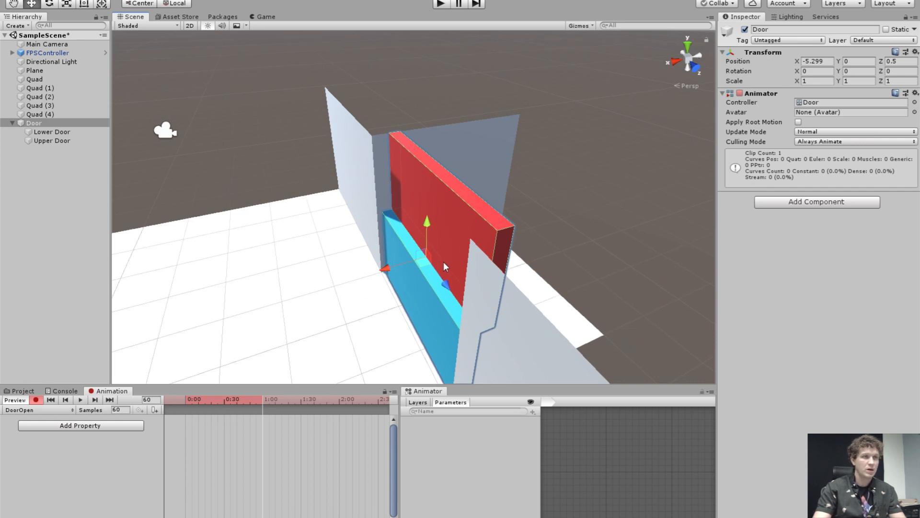
{"action": "left_click", "coordinate": [425, 309]}
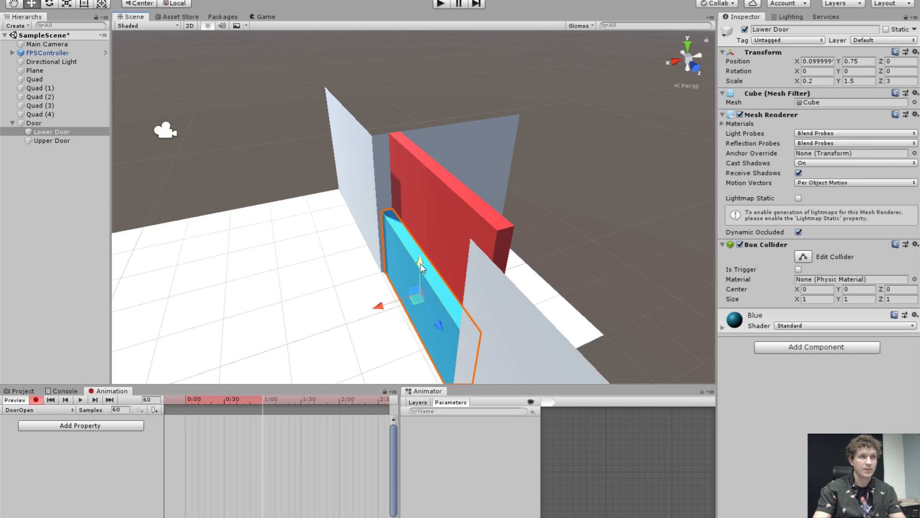
{"action": "left_click_drag", "start_coordinate": [421, 262], "coordinate": [348, 201]}
{"action": "left_click", "coordinate": [347, 202]}
{"action": "left_click_drag", "start_coordinate": [364, 146], "coordinate": [369, 58]}
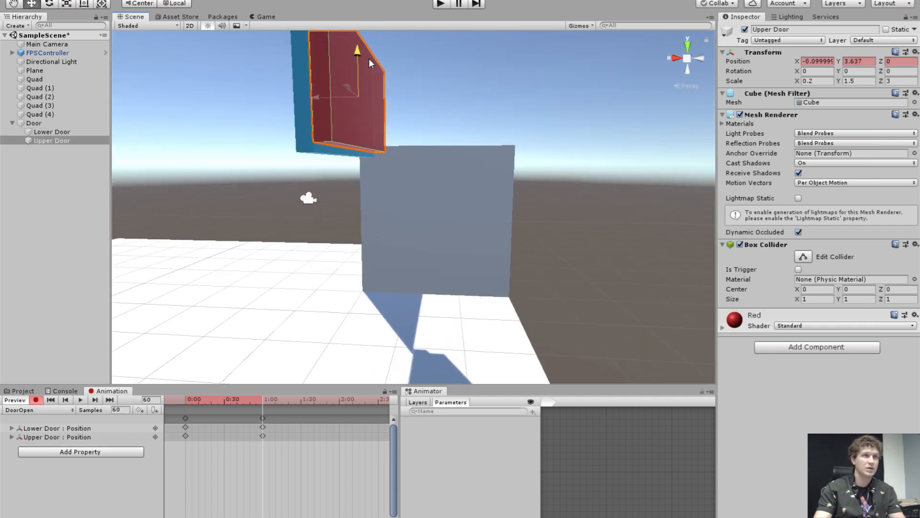
Return the playhead to frame 0 and stop recording the DoorOpen animation.
{"action": "left_click_drag", "start_coordinate": [265, 402], "coordinate": [191, 411]}
{"action": "left_click", "coordinate": [46, 433]}
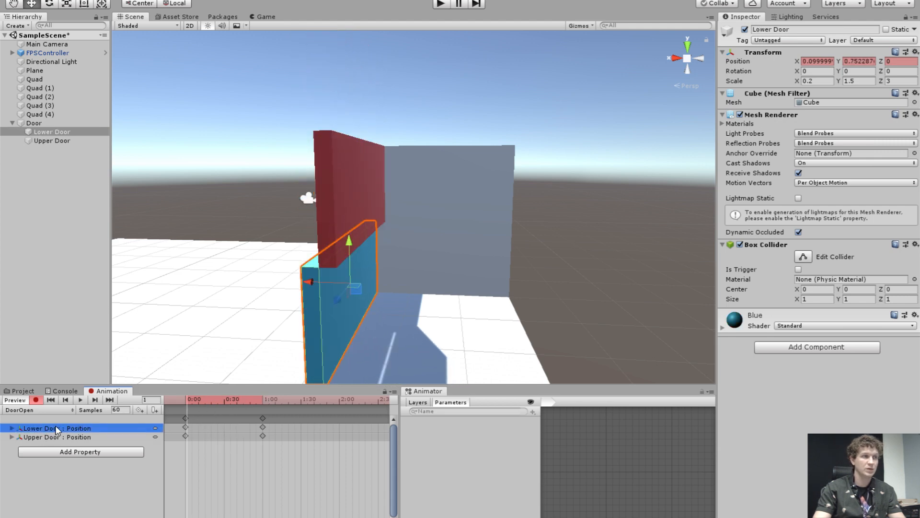
{"action": "left_click", "coordinate": [53, 436]}
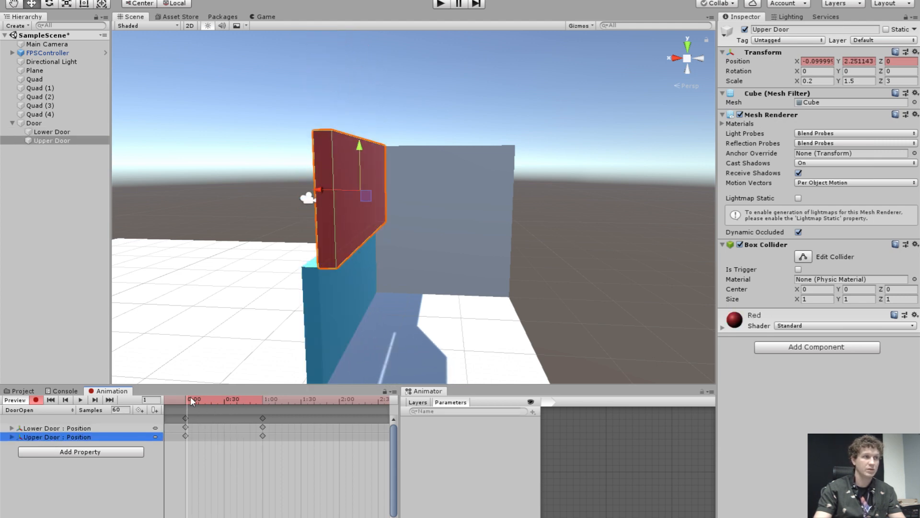
{"action": "left_click_drag", "start_coordinate": [191, 400], "coordinate": [153, 423]}
{"action": "left_click", "coordinate": [40, 400]}
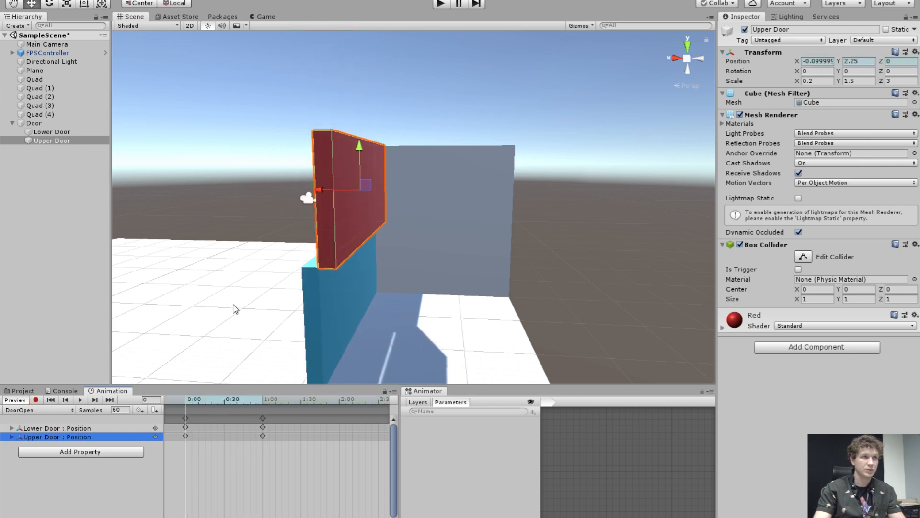
Play the DoorOpen clip to check the opening motion, stop playback and return the playhead to frame 0.
{"action": "left_click_drag", "start_coordinate": [235, 308], "coordinate": [445, 290], "text": "alt"}
{"action": "left_click", "coordinate": [83, 401]}
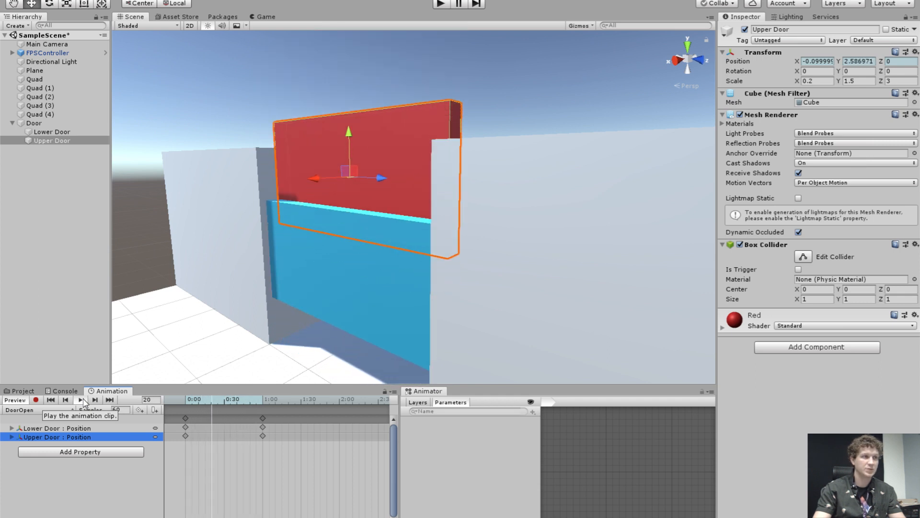
{"action": "left_click", "coordinate": [82, 400]}
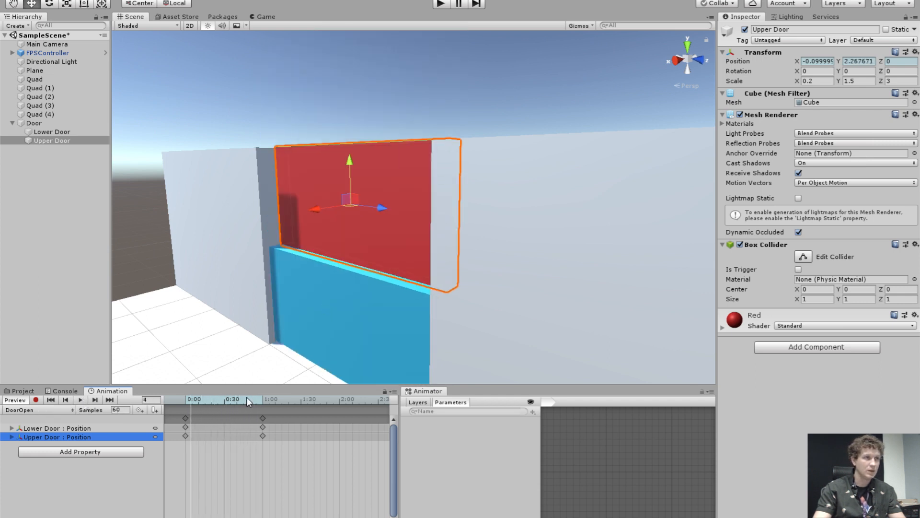
{"action": "left_click", "coordinate": [185, 400]}
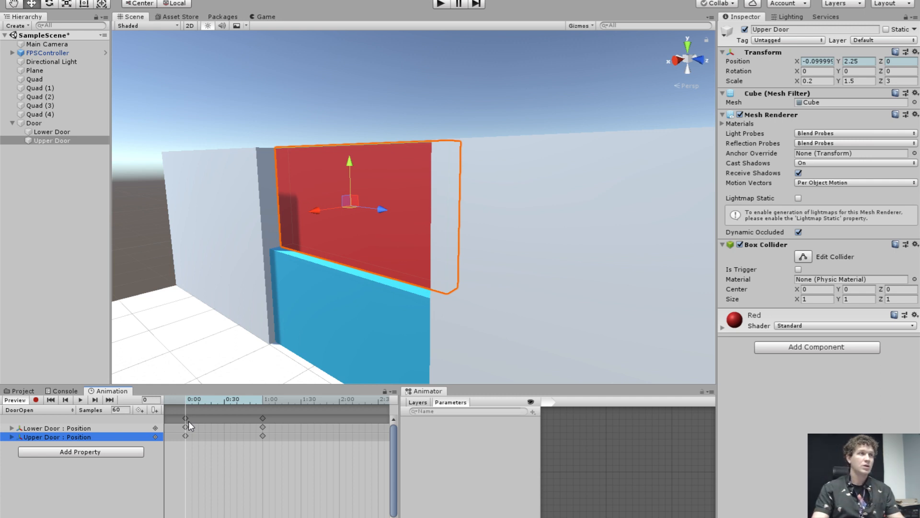
Open the animator controller assigned to the Door object.
{"action": "left_click", "coordinate": [39, 124]}
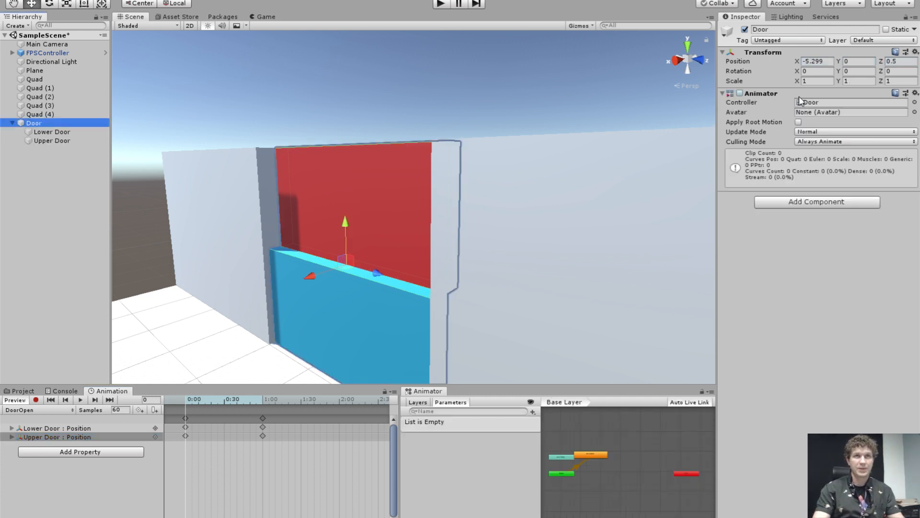
{"action": "left_click", "coordinate": [820, 106]}
{"action": "double_click", "coordinate": [826, 103]}
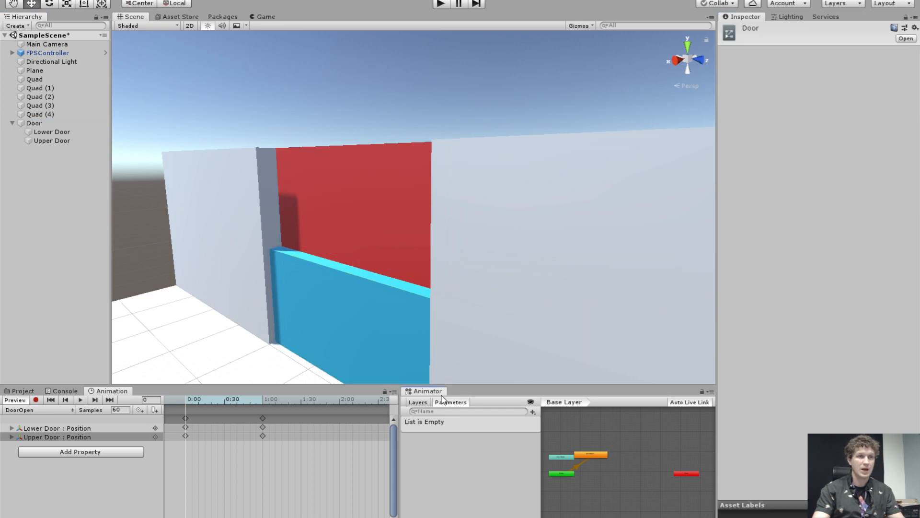
Dock the Animator window alongside the Scene and Game views and narrow its Parameters pane to enlarge the graph.
{"action": "left_click_drag", "start_coordinate": [430, 392], "coordinate": [329, 97]}
{"action": "left_click_drag", "start_coordinate": [311, 22], "coordinate": [311, 21]}
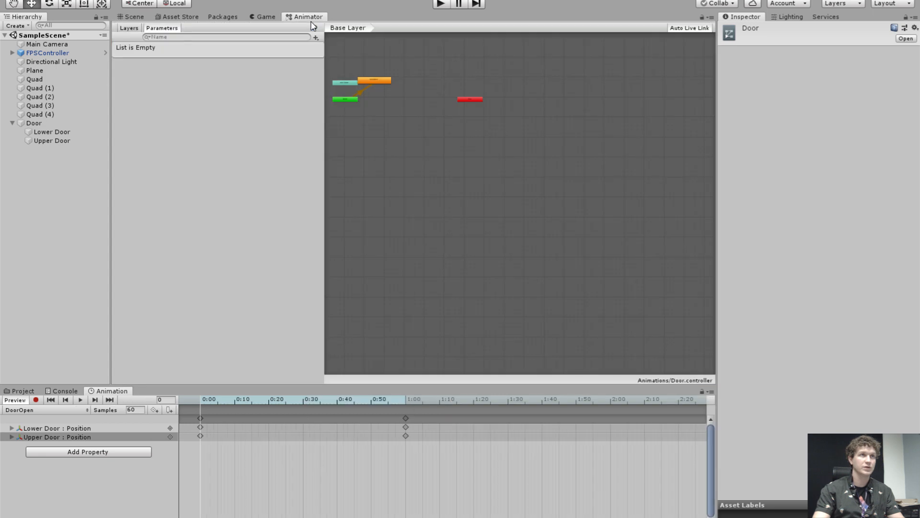
{"action": "left_click", "coordinate": [90, 0]}
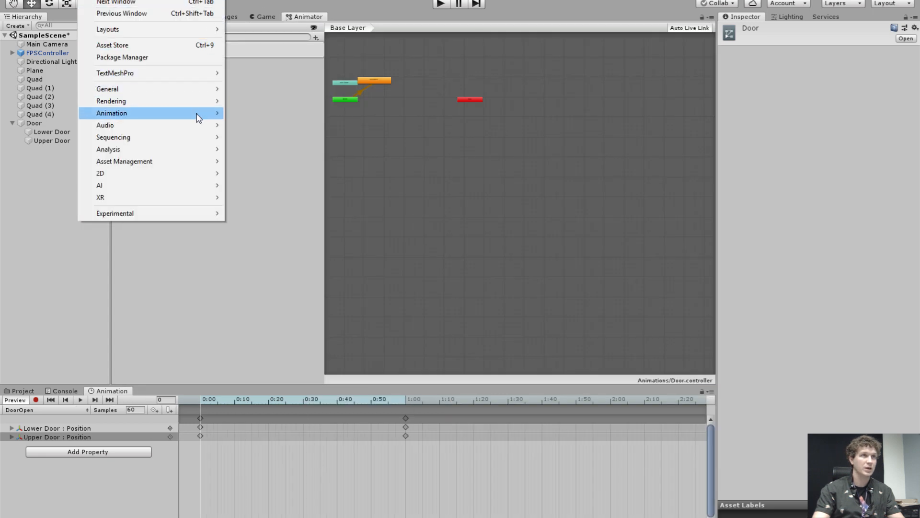
{"action": "mouse_move", "coordinate": [198, 114]}
{"action": "left_click", "coordinate": [245, 124]}
{"action": "left_click_drag", "start_coordinate": [325, 148], "coordinate": [250, 147]}
Move the DoorOpen state clear of Any State in the graph and inspect the default transition from Entry.
{"action": "scroll", "coordinate": [338, 129], "scroll_direction": "up", "scroll_amount": 5}
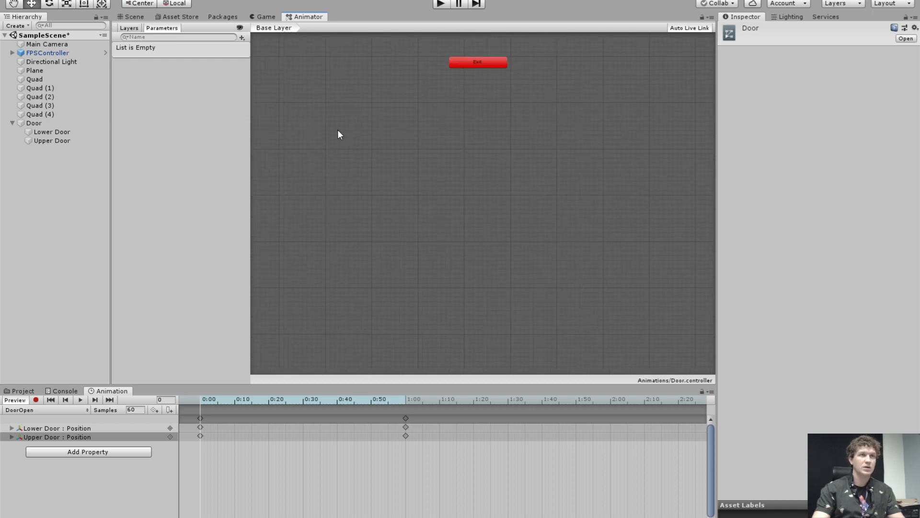
{"action": "middle_click_drag", "start_coordinate": [337, 129], "coordinate": [424, 280]}
{"action": "scroll", "coordinate": [323, 234], "scroll_direction": "up", "scroll_amount": 3}
{"action": "middle_click_drag", "start_coordinate": [324, 234], "coordinate": [422, 263]}
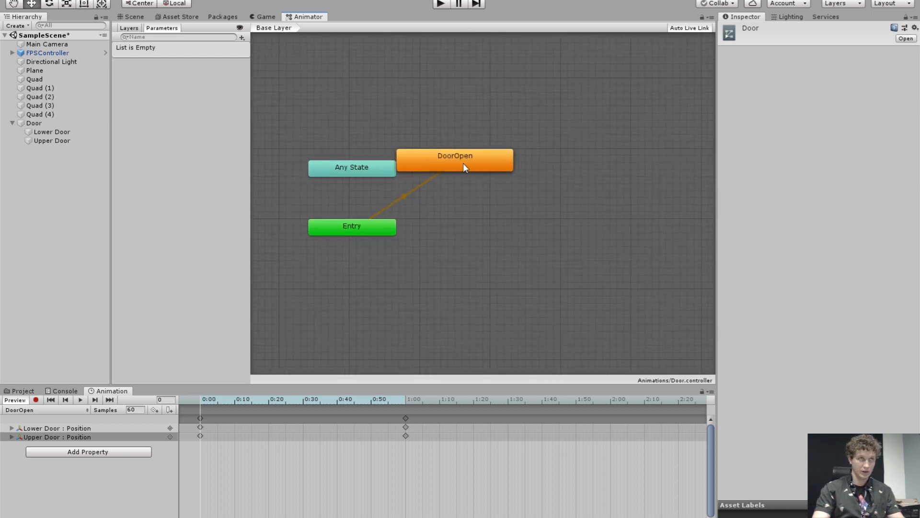
{"action": "left_click_drag", "start_coordinate": [463, 167], "coordinate": [580, 156]}
{"action": "middle_click_drag", "start_coordinate": [600, 190], "coordinate": [554, 253]}
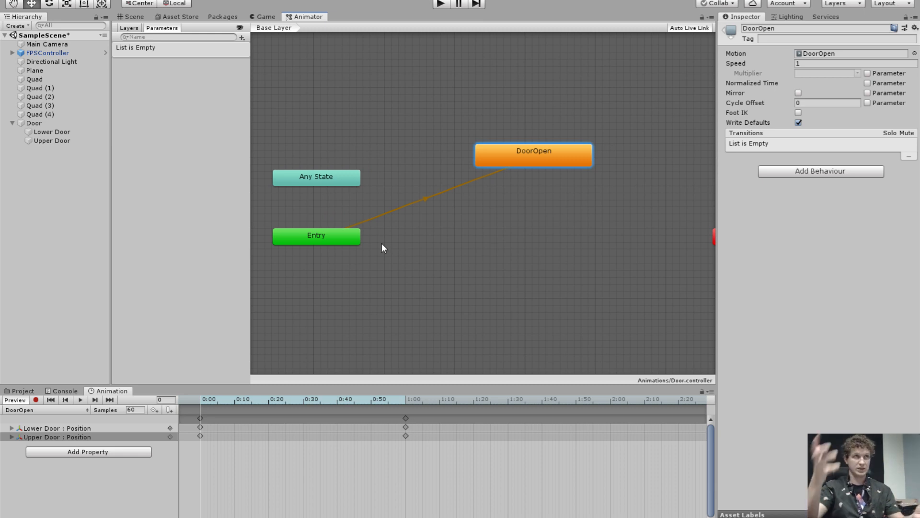
{"action": "left_click", "coordinate": [339, 230]}
{"action": "left_click", "coordinate": [340, 230]}
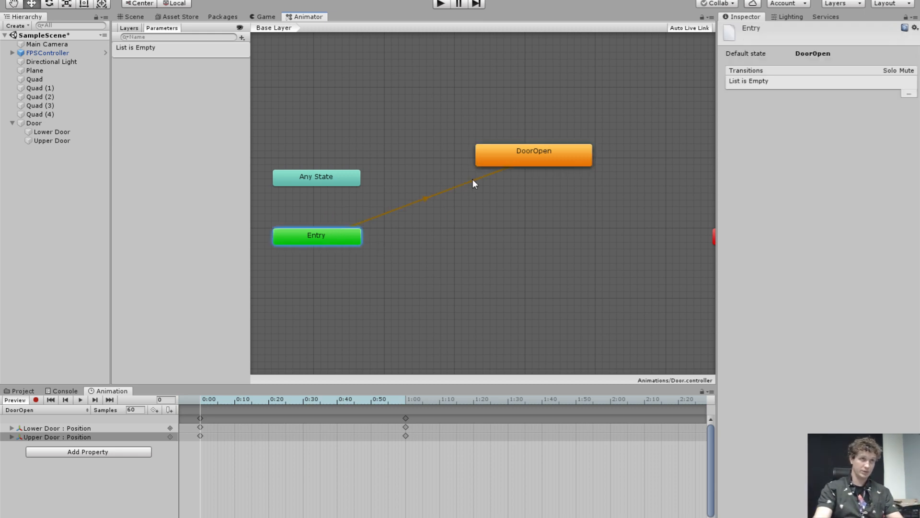
{"action": "left_click", "coordinate": [500, 163]}
{"action": "left_click", "coordinate": [441, 192]}
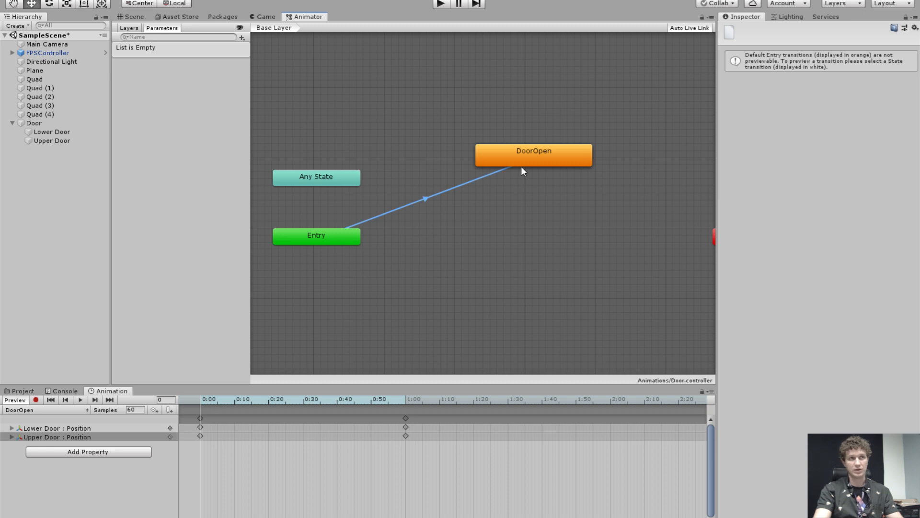
Create an empty state below DoorOpen and name it Idle.
{"action": "middle_click_drag", "start_coordinate": [534, 263], "coordinate": [515, 240]}
{"action": "right_click", "coordinate": [496, 209]}
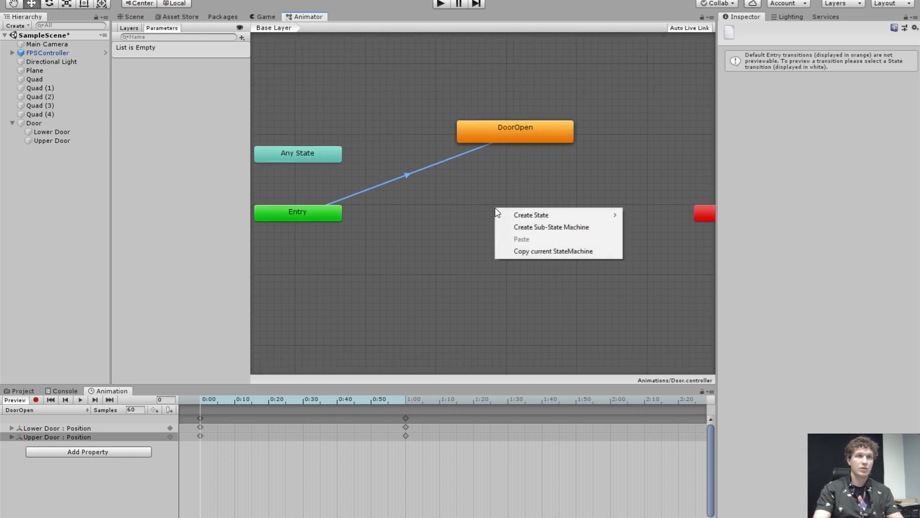
{"action": "mouse_move", "coordinate": [522, 215]}
{"action": "left_click", "coordinate": [435, 214]}
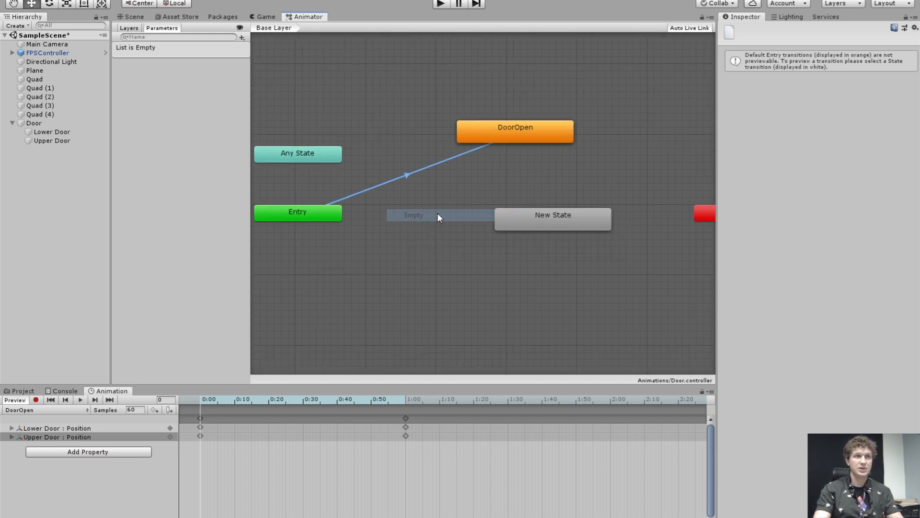
{"action": "left_click", "coordinate": [791, 28]}
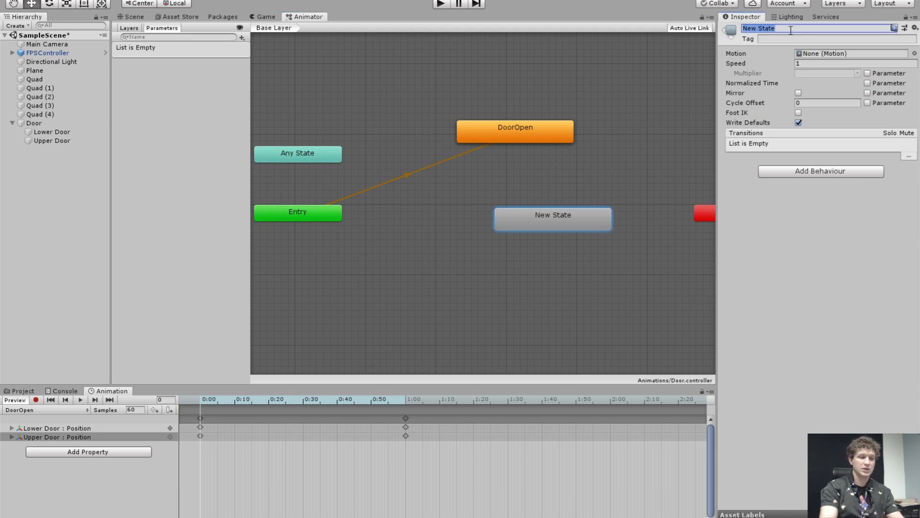
{"action": "type", "text": "Idle"}
{"action": "key", "text": "Return"}
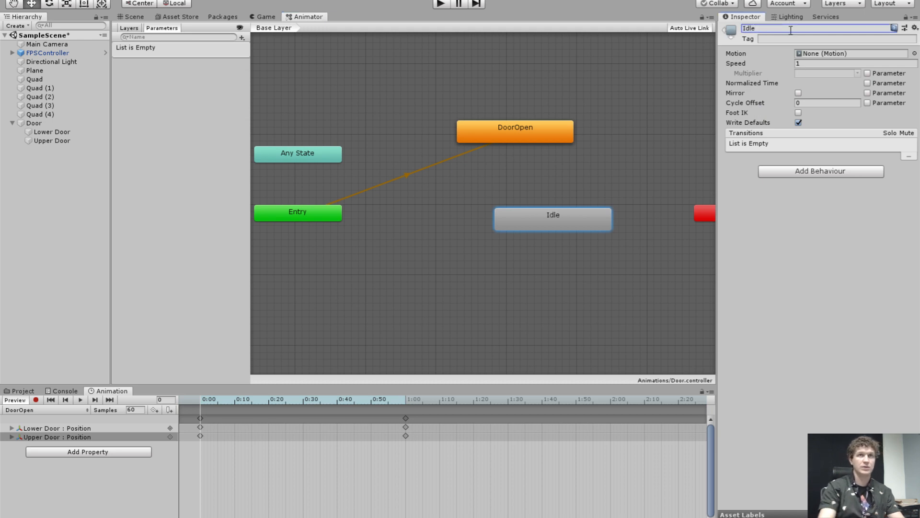
Set Idle as the layer default state and make a transition from Idle to DoorOpen.
{"action": "right_click", "coordinate": [531, 229]}
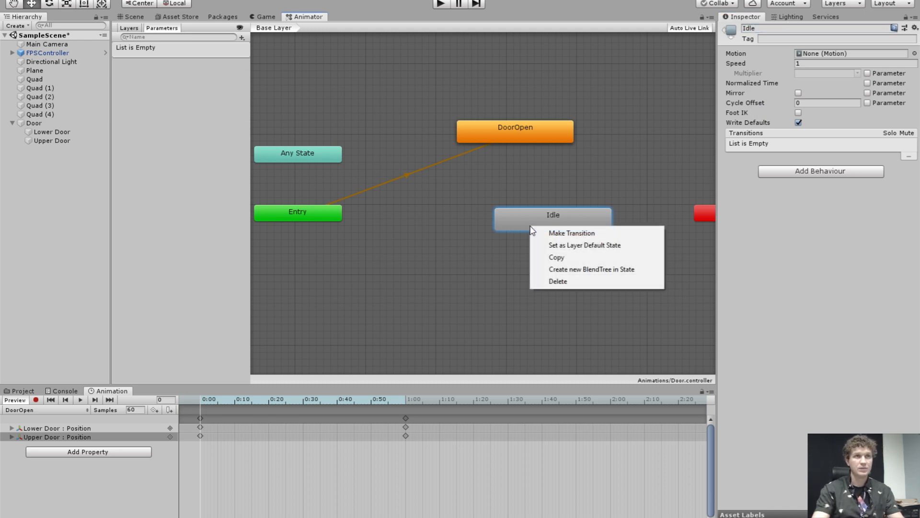
{"action": "left_click", "coordinate": [582, 243]}
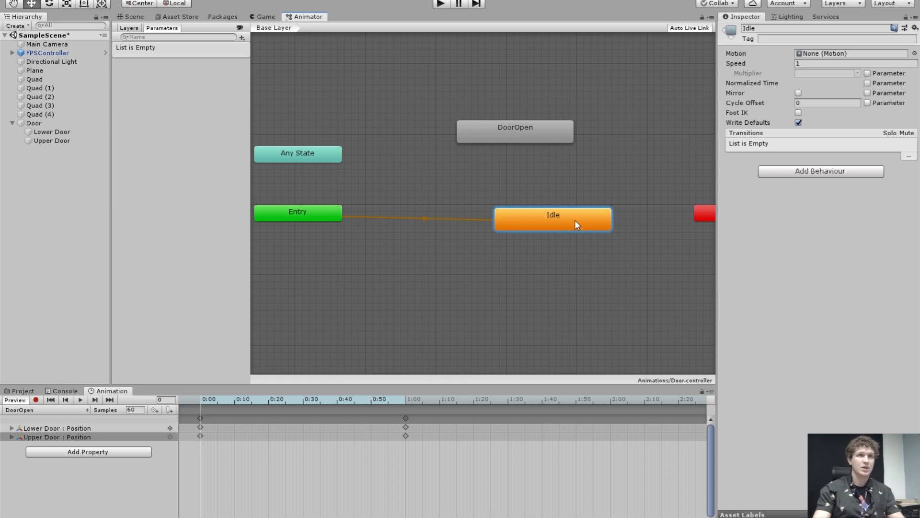
{"action": "right_click", "coordinate": [575, 220]}
{"action": "left_click", "coordinate": [591, 226]}
{"action": "left_click", "coordinate": [540, 133]}
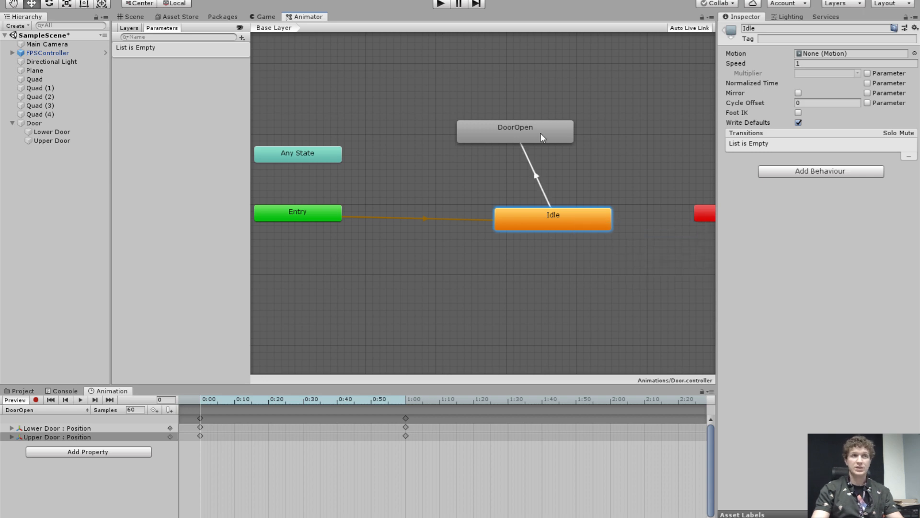
Duplicate the DoorOpen state as DoorClose, placed between Any State and Idle, and set its speed to -1.
{"action": "left_click", "coordinate": [527, 137]}
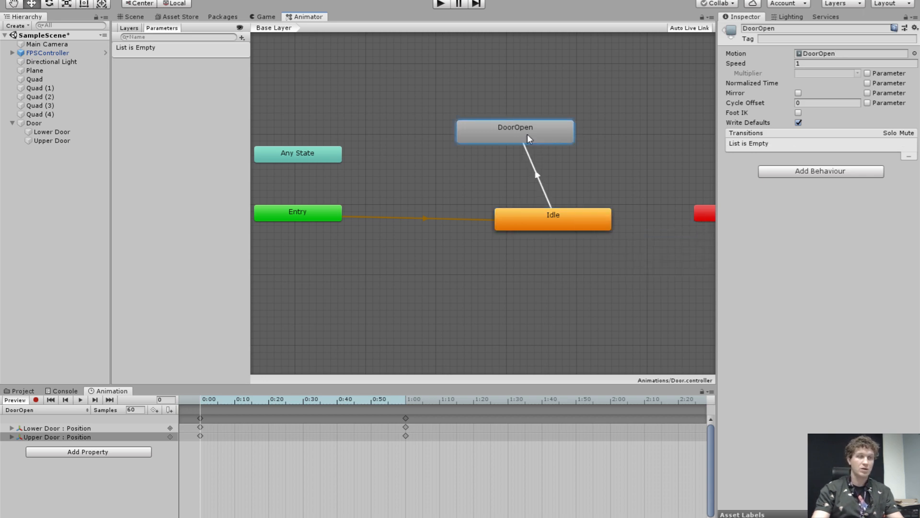
{"action": "key", "text": "ctrl+d"}
{"action": "left_click_drag", "start_coordinate": [561, 155], "coordinate": [459, 178]}
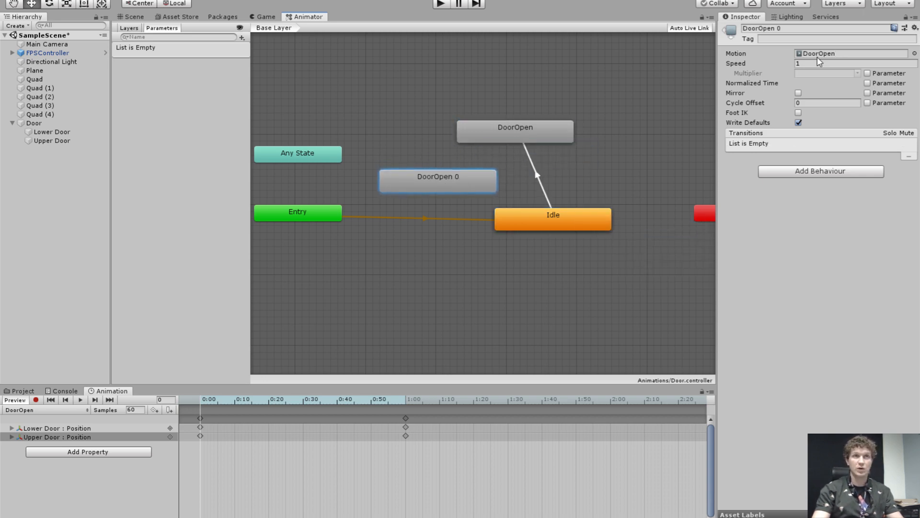
{"action": "left_click", "coordinate": [805, 30]}
{"action": "type", "text": "Door"}
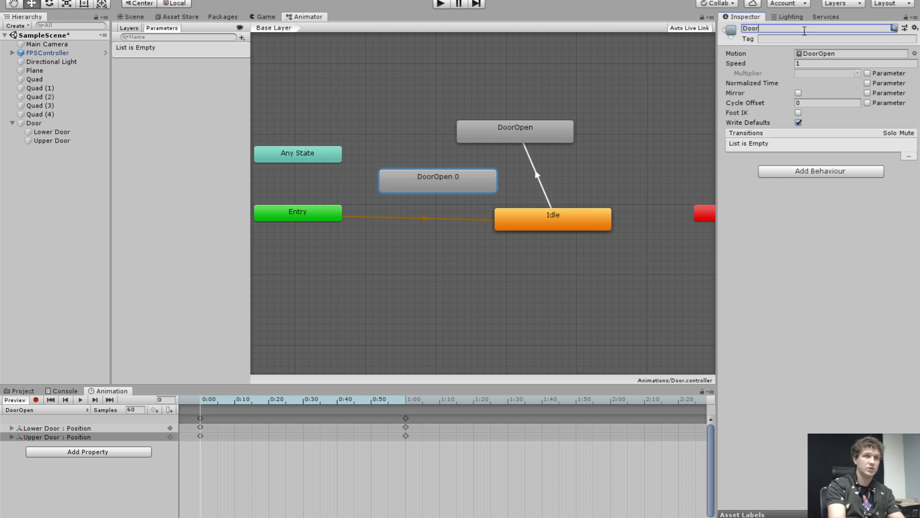
{"action": "type", "text": "Close"}
{"action": "key", "text": "Return"}
{"action": "left_click", "coordinate": [816, 63]}
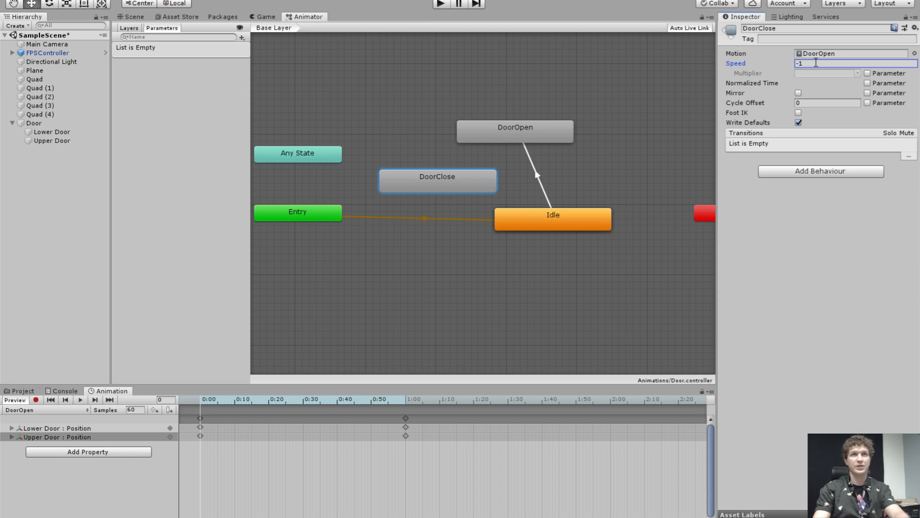
{"action": "key", "text": "Return"}
Make transitions from DoorOpen to DoorClose and from DoorClose to Idle, spacing the three states into a triangle.
{"action": "left_click_drag", "start_coordinate": [548, 125], "coordinate": [565, 82]}
{"action": "right_click", "coordinate": [565, 83]}
{"action": "left_click", "coordinate": [578, 91]}
{"action": "left_click", "coordinate": [475, 181]}
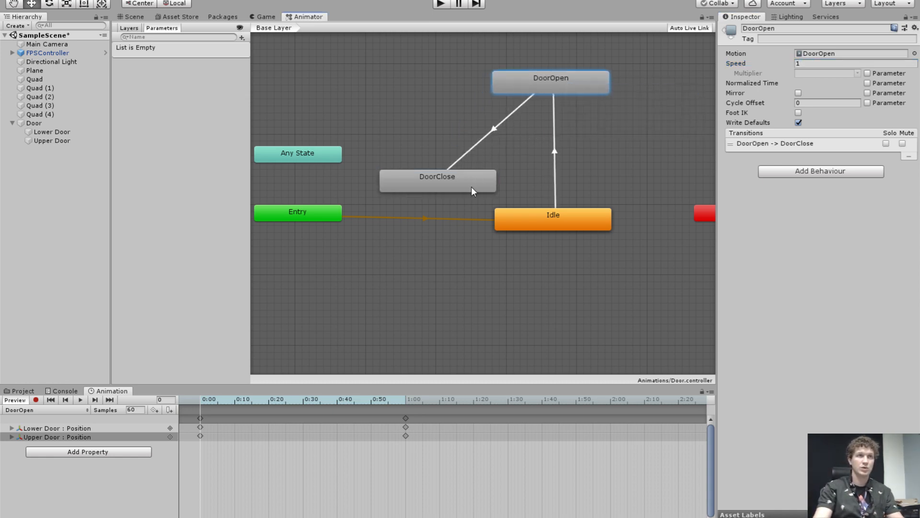
{"action": "right_click", "coordinate": [461, 184]}
{"action": "left_click", "coordinate": [484, 191]}
{"action": "left_click", "coordinate": [545, 222]}
{"action": "left_click_drag", "start_coordinate": [557, 217], "coordinate": [555, 270]}
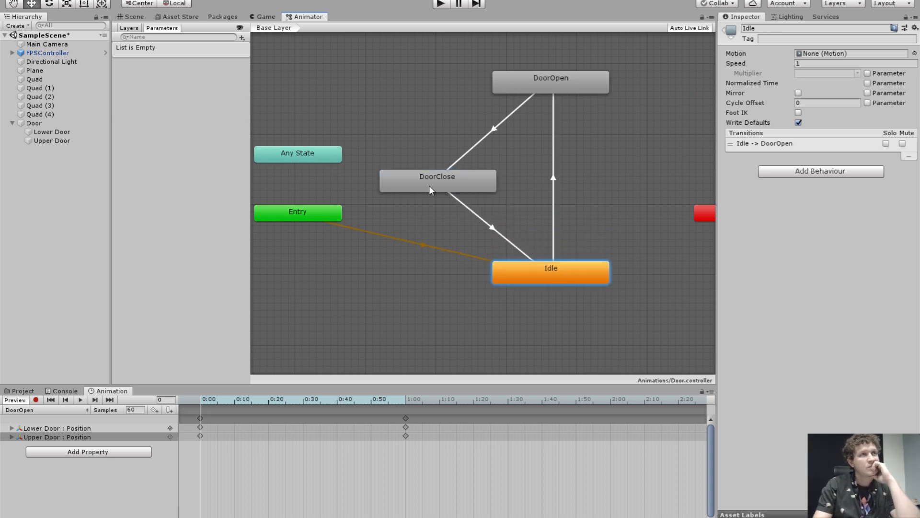
Dock the Animator window beside the Animation window and briefly test-run the scene.
{"action": "left_click_drag", "start_coordinate": [309, 17], "coordinate": [576, 393]}
{"action": "scroll", "coordinate": [420, 482], "scroll_direction": "down", "scroll_amount": 5}
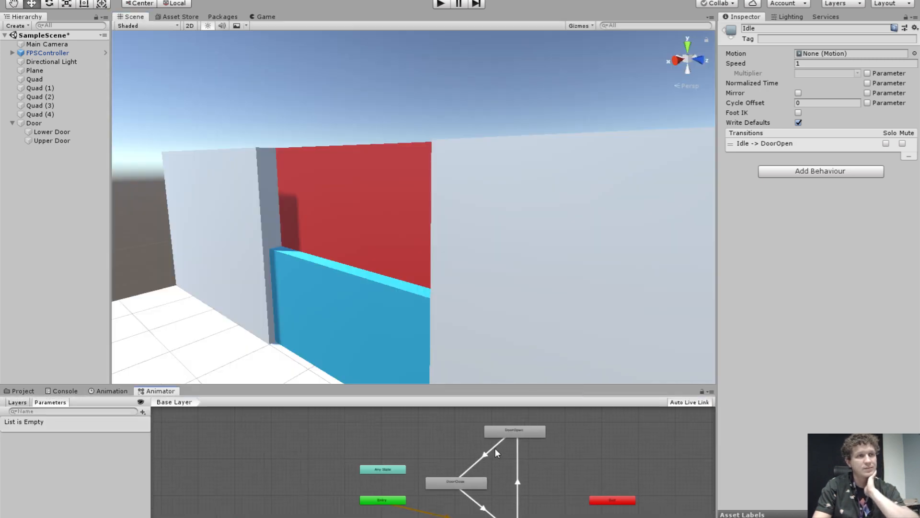
{"action": "middle_click_drag", "start_coordinate": [495, 448], "coordinate": [533, 441]}
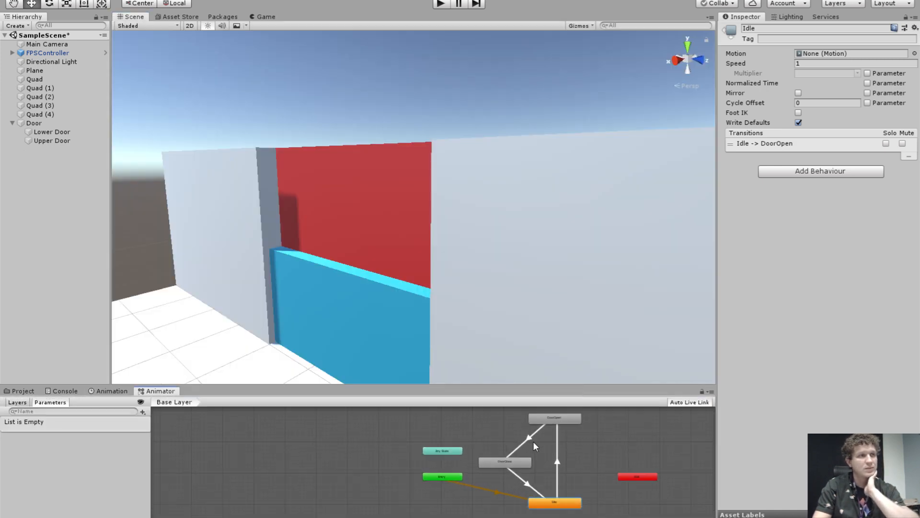
{"action": "left_click", "coordinate": [445, 3]}
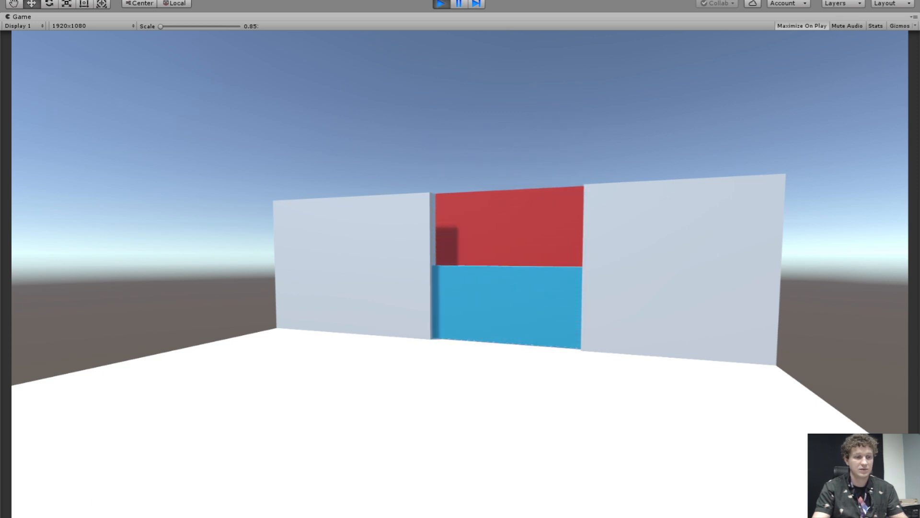
{"action": "key", "text": "ctrl+p"}
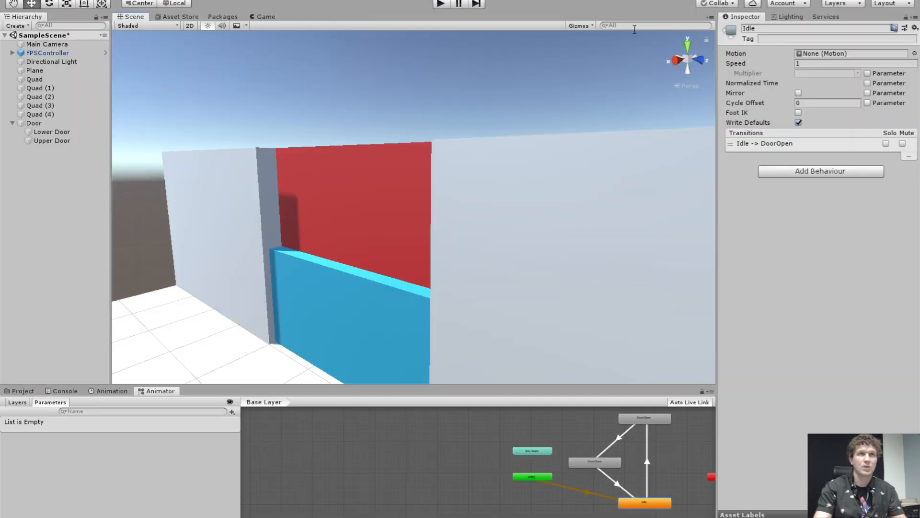
Dock the Game view next to the Animator graph and set its resolution to 1280x720.
{"action": "left_click", "coordinate": [260, 18]}
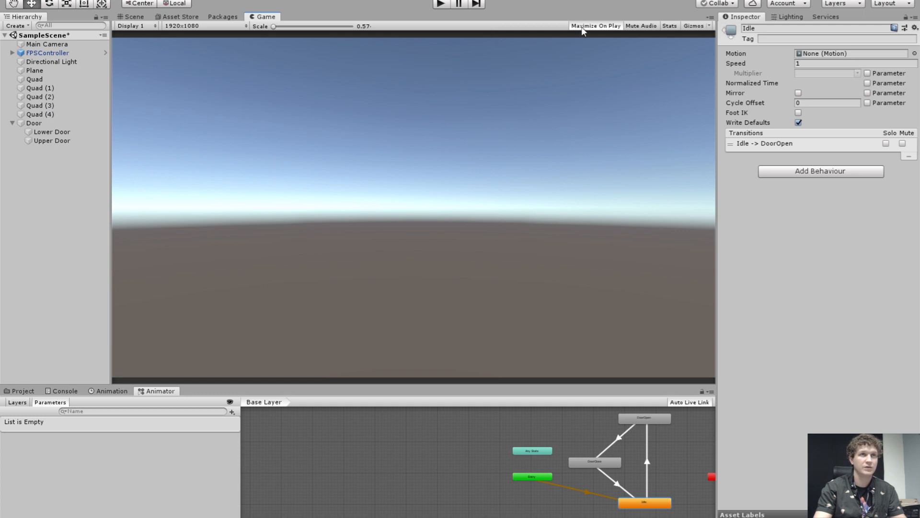
{"action": "left_click_drag", "start_coordinate": [269, 17], "coordinate": [554, 438]}
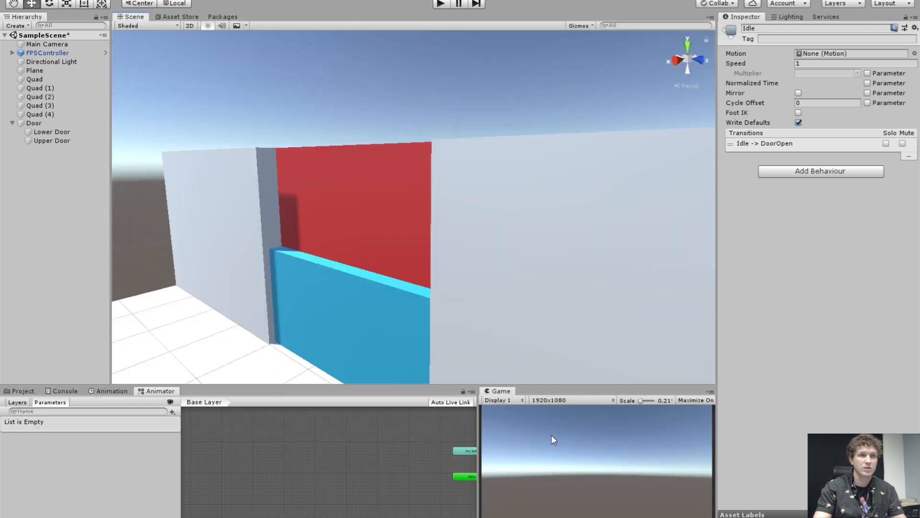
{"action": "left_click_drag", "start_coordinate": [480, 433], "coordinate": [471, 433]}
{"action": "left_click_drag", "start_coordinate": [547, 386], "coordinate": [552, 378]}
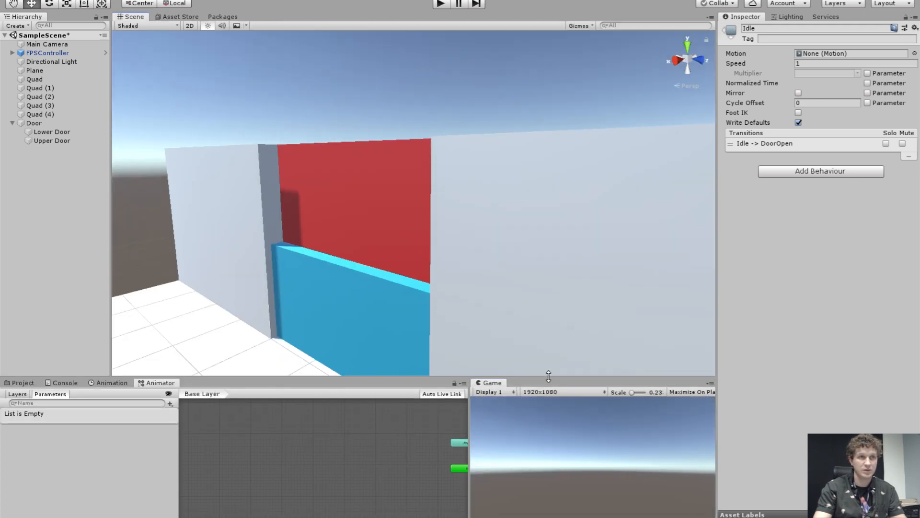
{"action": "left_click", "coordinate": [552, 392]}
{"action": "left_click", "coordinate": [561, 491]}
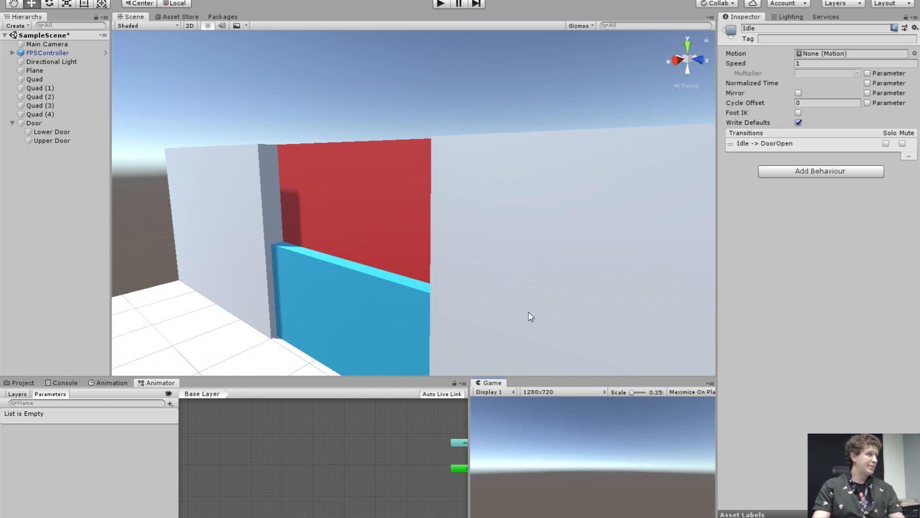
{"action": "right_click_drag", "start_coordinate": [380, 192], "coordinate": [645, 240]}
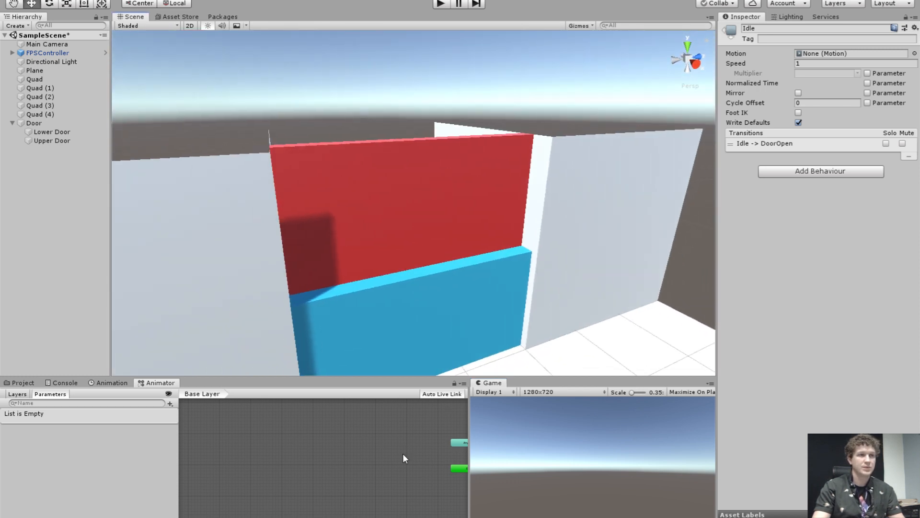
{"action": "middle_click_drag", "start_coordinate": [403, 454], "coordinate": [228, 457]}
{"action": "middle_click_drag", "start_coordinate": [383, 432], "coordinate": [316, 430]}
{"action": "scroll", "coordinate": [343, 437], "scroll_direction": "up", "scroll_amount": 2}
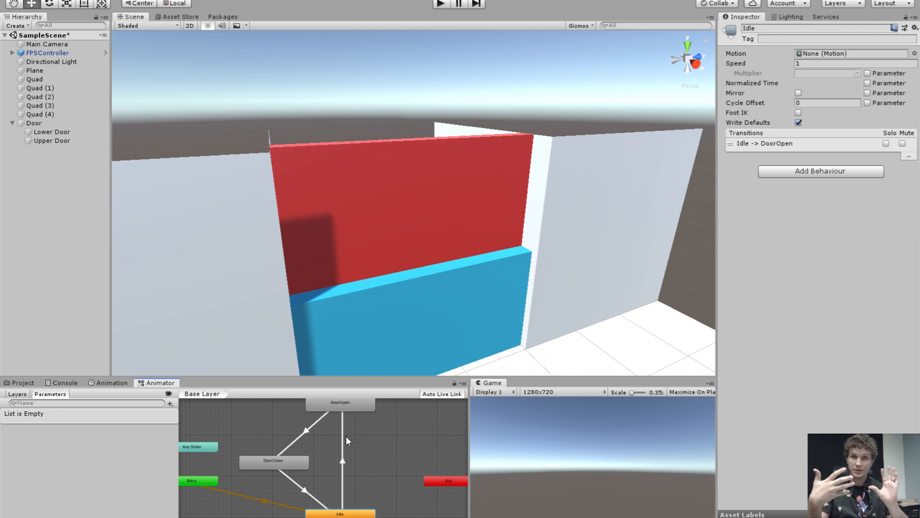
Add a Sphere Collider to the Door object and make it a trigger.
{"action": "left_click", "coordinate": [31, 123]}
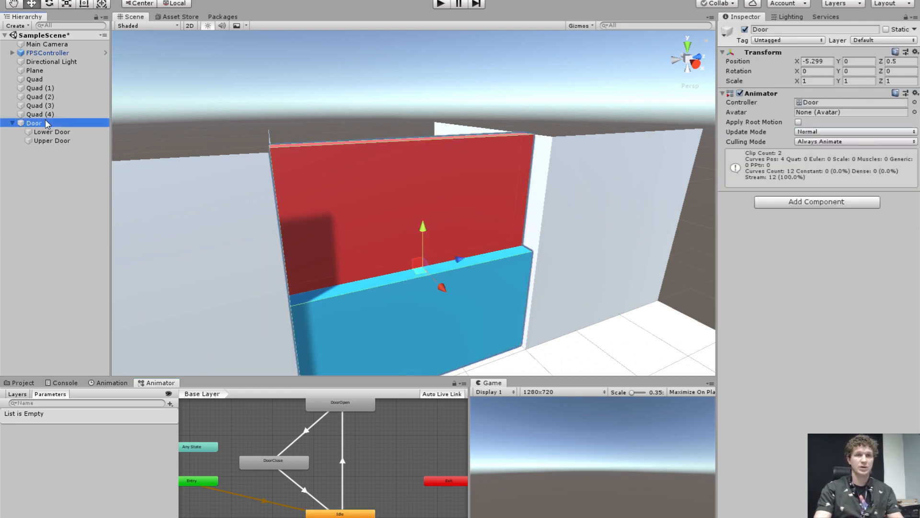
{"action": "left_click", "coordinate": [816, 201]}
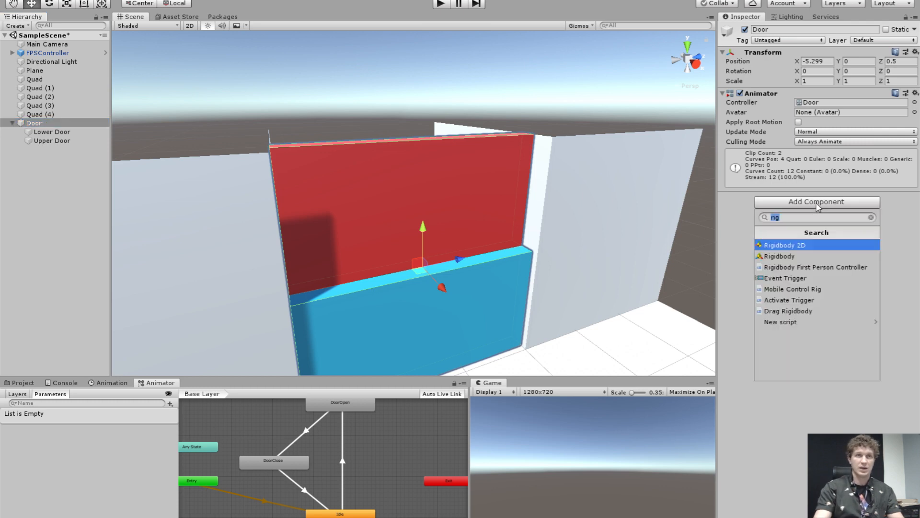
{"action": "type", "text": "sph"}
{"action": "key", "text": "Return"}
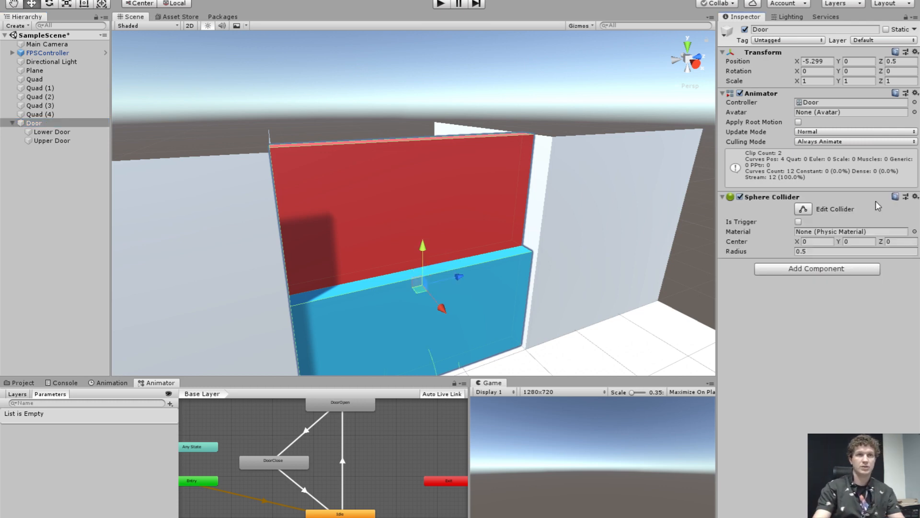
{"action": "left_click", "coordinate": [798, 222]}
Set the radius of the Door's Sphere Collider to 3.
{"action": "left_click_drag", "start_coordinate": [541, 250], "coordinate": [657, 267], "text": "alt"}
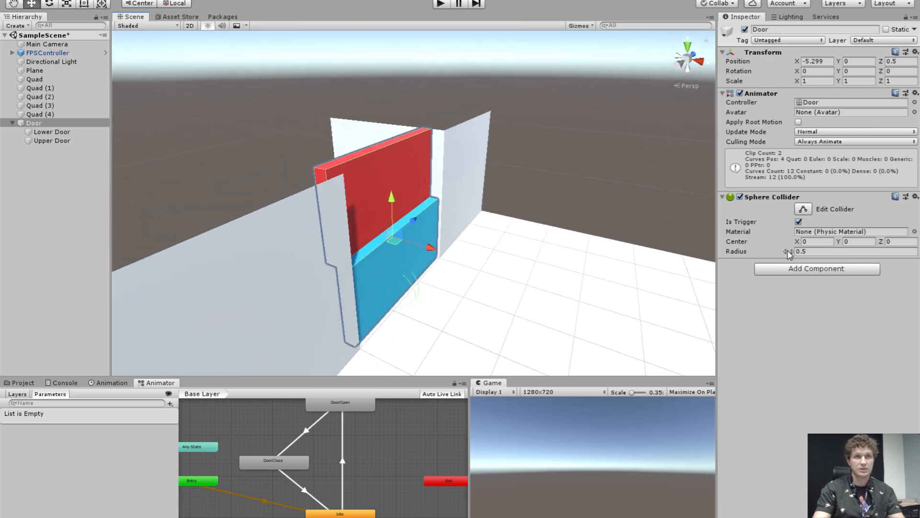
{"action": "left_click", "coordinate": [803, 252]}
{"action": "type", "text": "1."}
{"action": "left_click_drag", "start_coordinate": [804, 251], "coordinate": [830, 255]}
{"action": "type", "text": "3"}
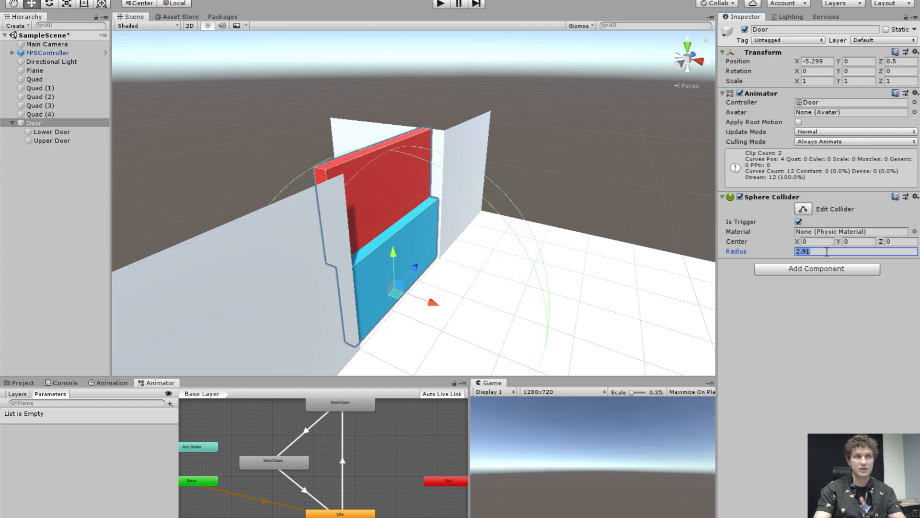
Apply the radius of 3 to the Door's Sphere Collider and check its extent around the doorway.
{"action": "key", "text": "Return"}
{"action": "left_click_drag", "start_coordinate": [556, 311], "coordinate": [513, 319], "text": "alt"}
{"action": "left_click_drag", "start_coordinate": [599, 270], "coordinate": [575, 221], "text": "alt"}
Try a Center Y of 1.5 on the Door's Sphere Collider, and return it to 0.
{"action": "left_click", "coordinate": [853, 242]}
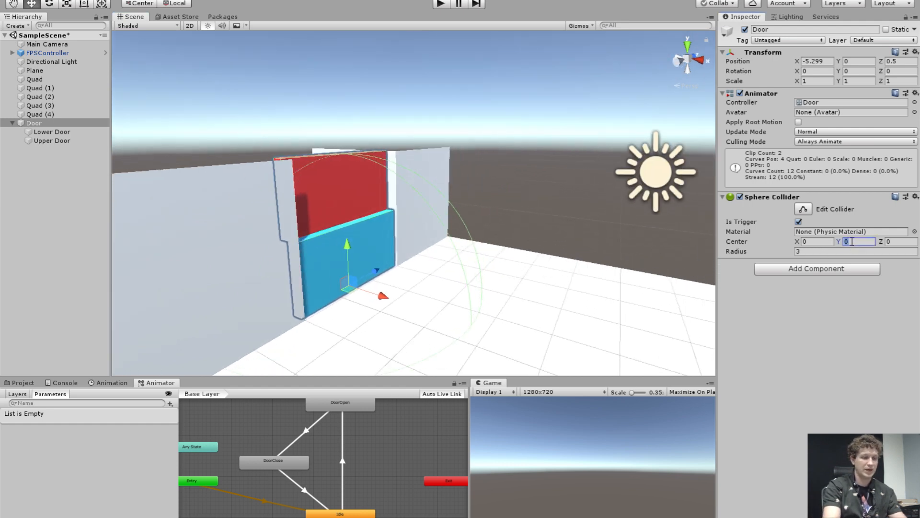
{"action": "type", "text": "1.5"}
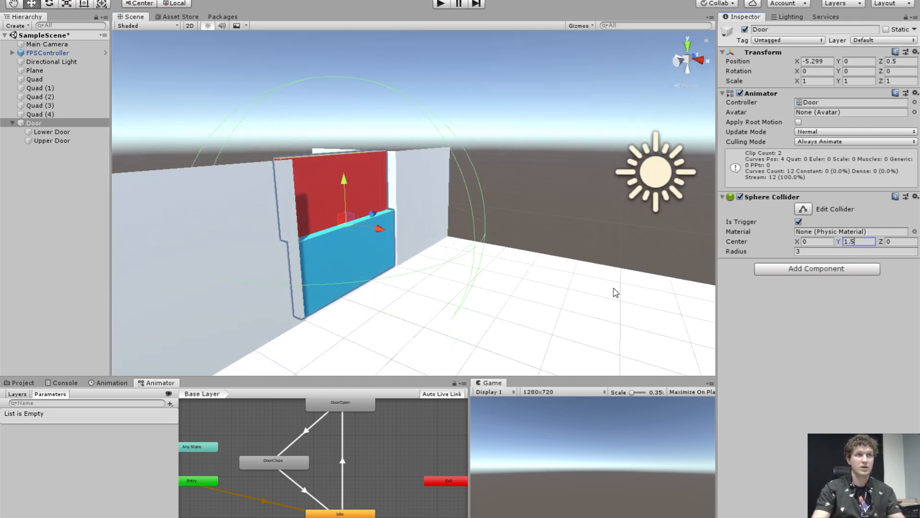
{"action": "left_click_drag", "start_coordinate": [522, 293], "coordinate": [492, 270], "text": "alt"}
{"action": "left_click", "coordinate": [863, 241]}
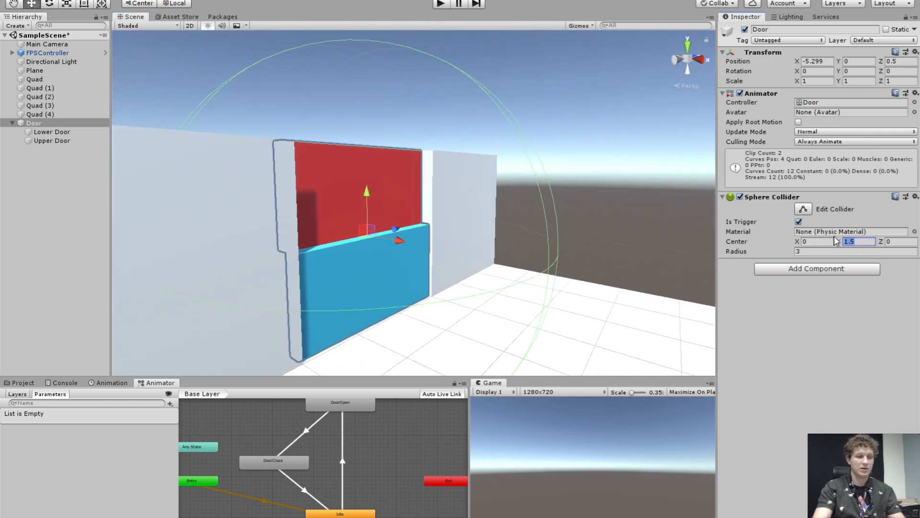
{"action": "type", "text": "0"}
{"action": "key", "text": "Tab"}
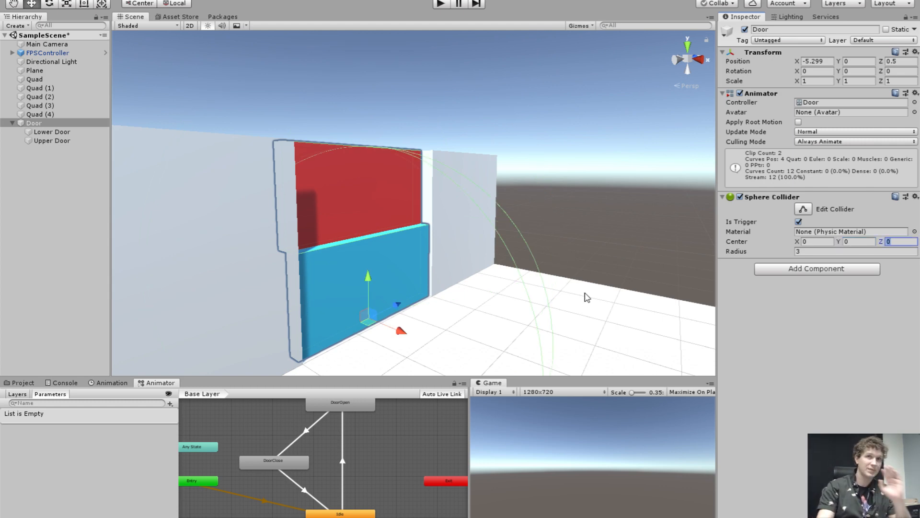
Open the Door's animator controller, temporarily enlarge the Animator window in the Scene area, and examine its Idle, DoorOpen and Entry nodes.
{"action": "left_click", "coordinate": [71, 124]}
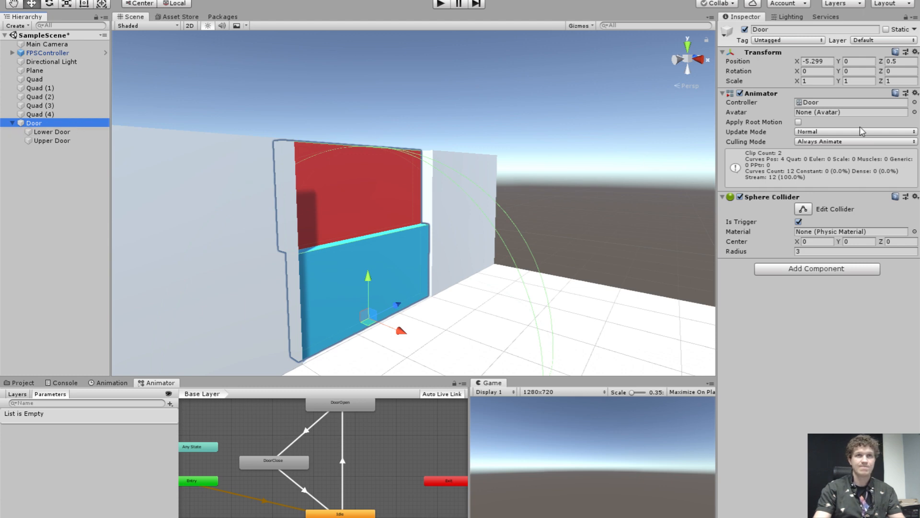
{"action": "double_click", "coordinate": [863, 103]}
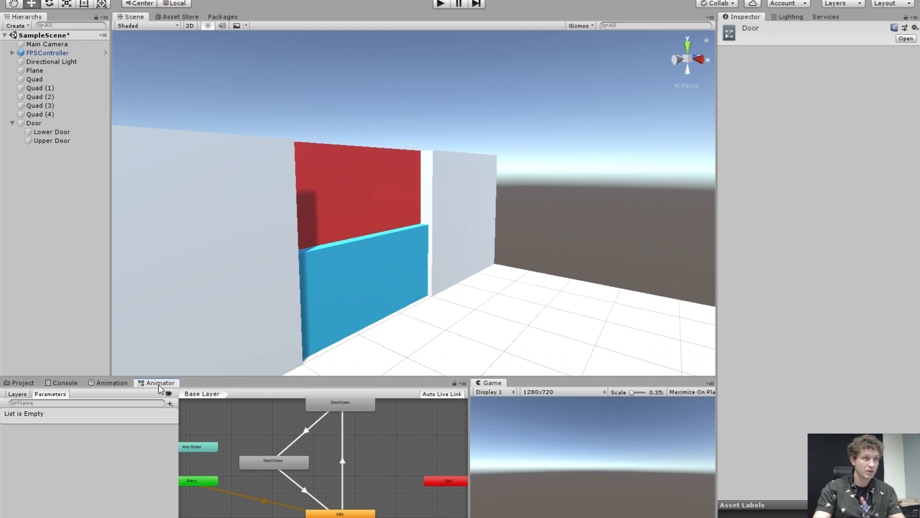
{"action": "left_click_drag", "start_coordinate": [158, 382], "coordinate": [271, 17]}
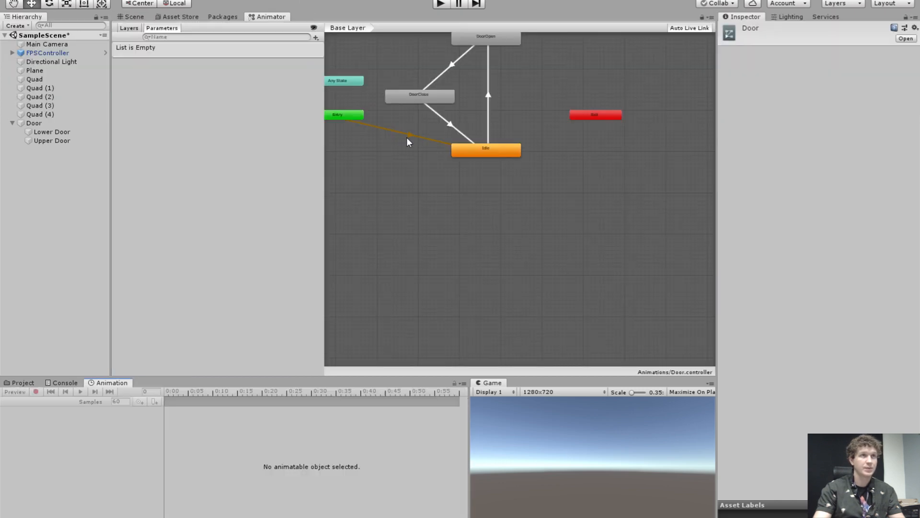
{"action": "left_click", "coordinate": [494, 148]}
{"action": "middle_click_drag", "start_coordinate": [517, 114], "coordinate": [507, 178]}
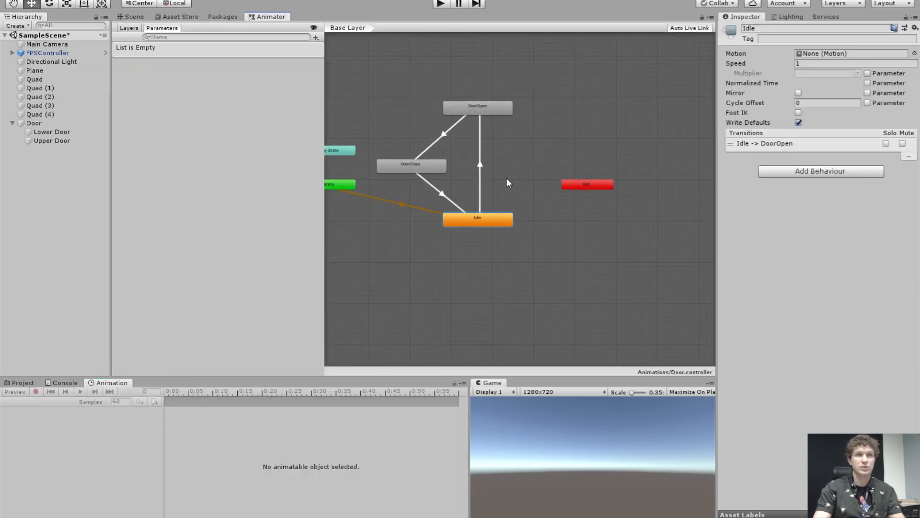
{"action": "left_click", "coordinate": [478, 107]}
{"action": "left_click", "coordinate": [337, 185]}
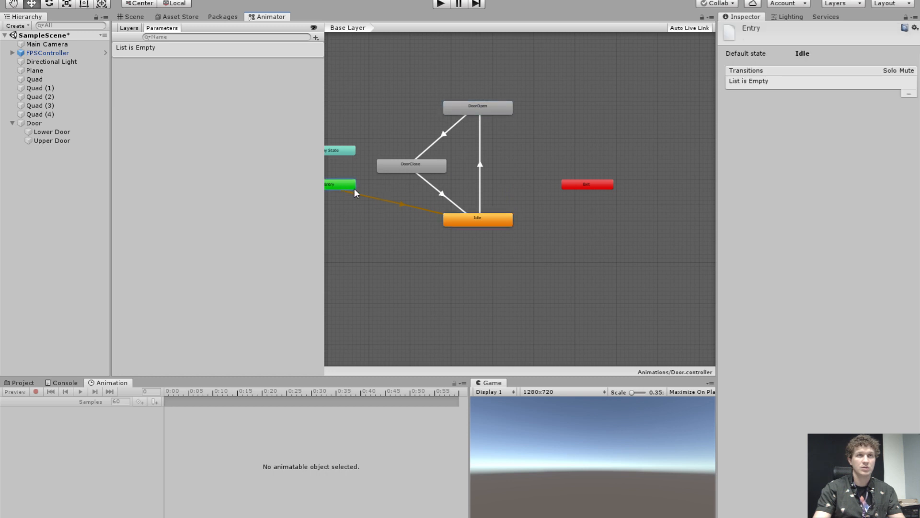
{"action": "left_click", "coordinate": [483, 223]}
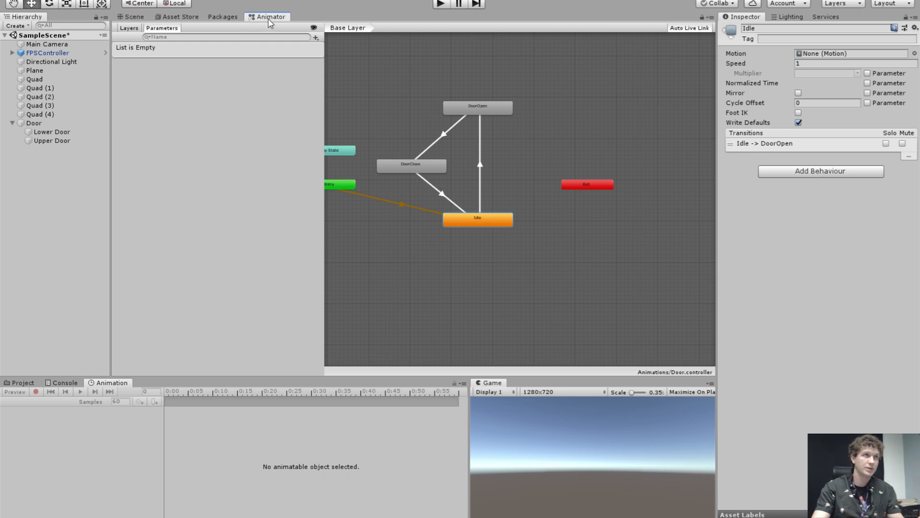
{"action": "left_click_drag", "start_coordinate": [269, 18], "coordinate": [262, 391]}
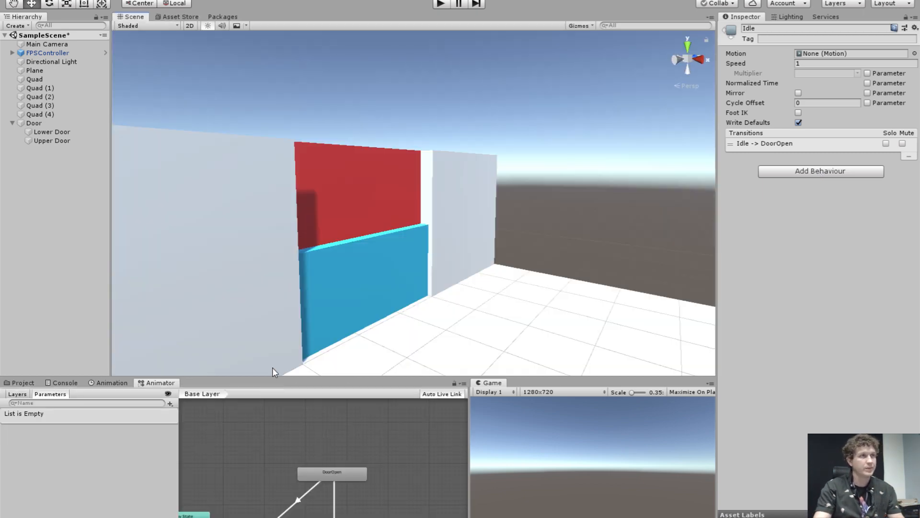
Create a new script named DoorController and add it to the Door object as a component.
{"action": "left_click", "coordinate": [38, 132]}
{"action": "left_click", "coordinate": [34, 123]}
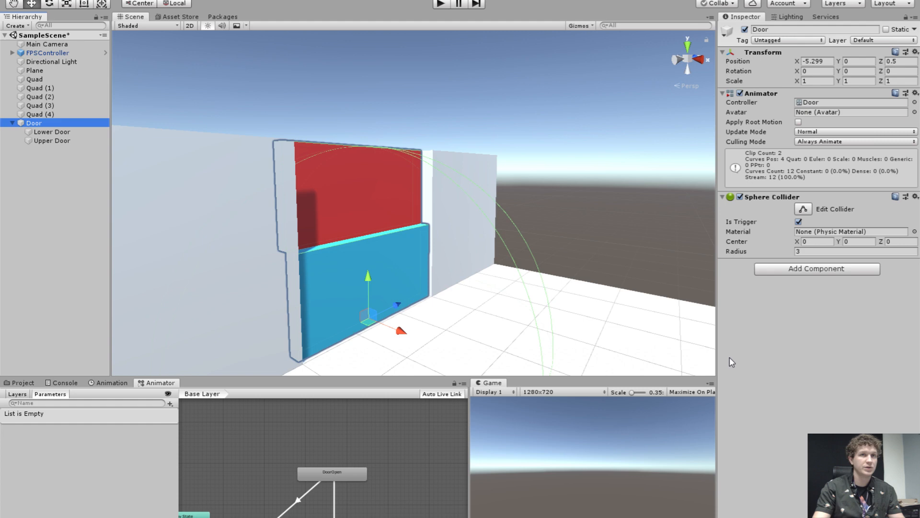
{"action": "left_click", "coordinate": [829, 269]}
{"action": "type", "text": "DoorController"}
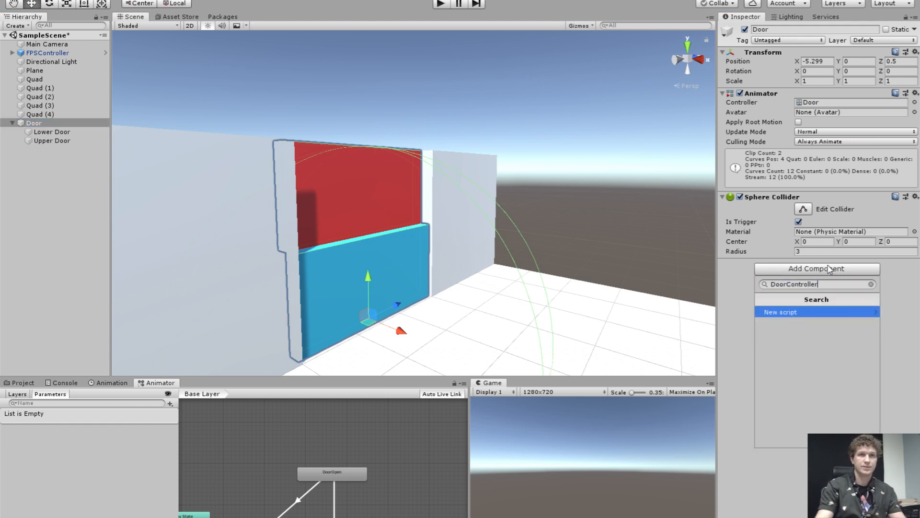
{"action": "left_click", "coordinate": [827, 313]}
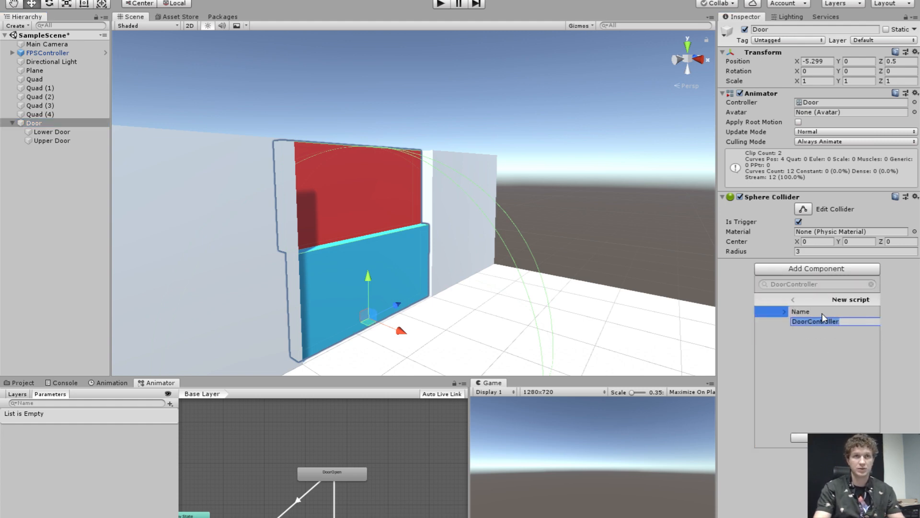
{"action": "left_click", "coordinate": [853, 435]}
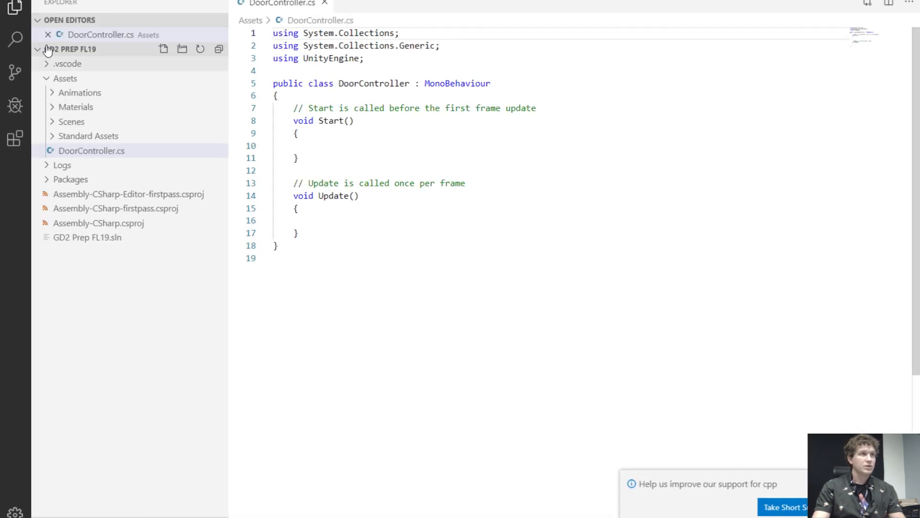
In Visual Studio Code, declare an Animator field named anim at the start of the DoorController class and save the script.
{"action": "left_click", "coordinate": [22, 7]}
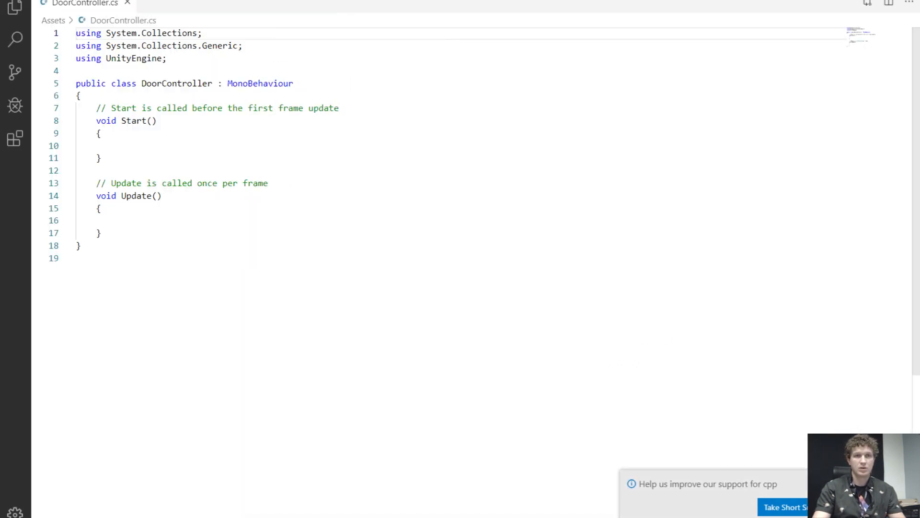
{"action": "left_click", "coordinate": [152, 96]}
{"action": "key", "text": "Return"}
{"action": "key", "text": "Return"}
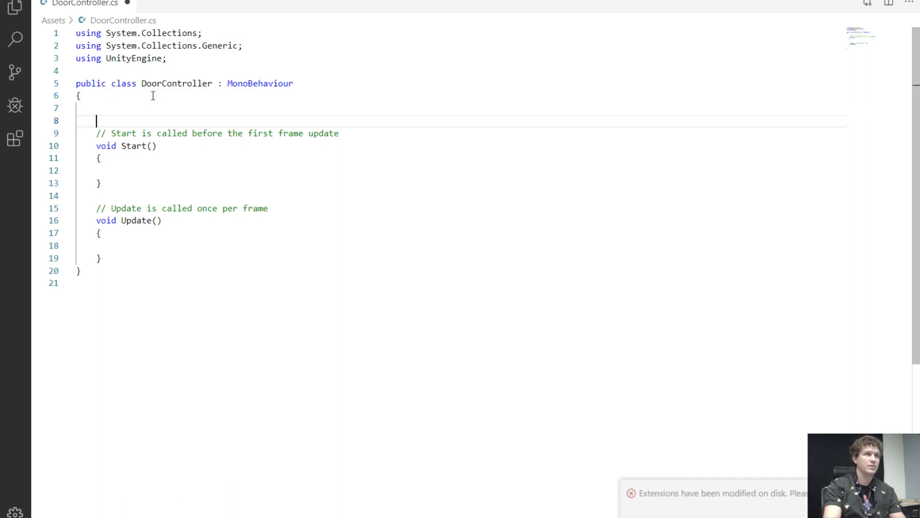
{"action": "key", "text": "Up"}
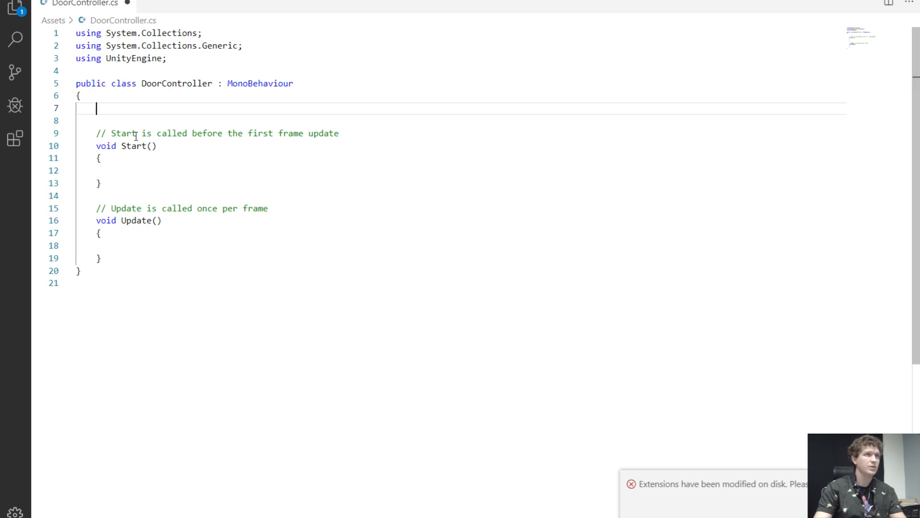
{"action": "key", "text": "ctrl+s"}
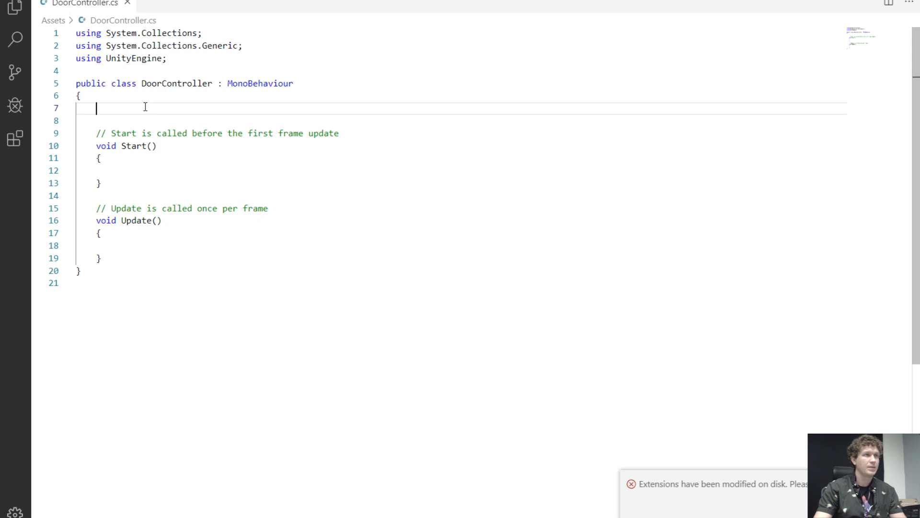
{"action": "type", "text": "Animator"}
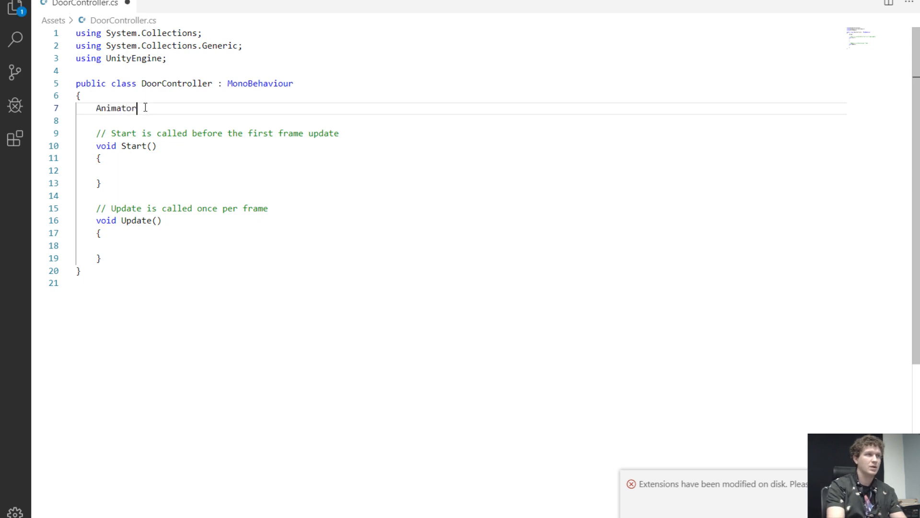
{"action": "type", "text": " anim;"}
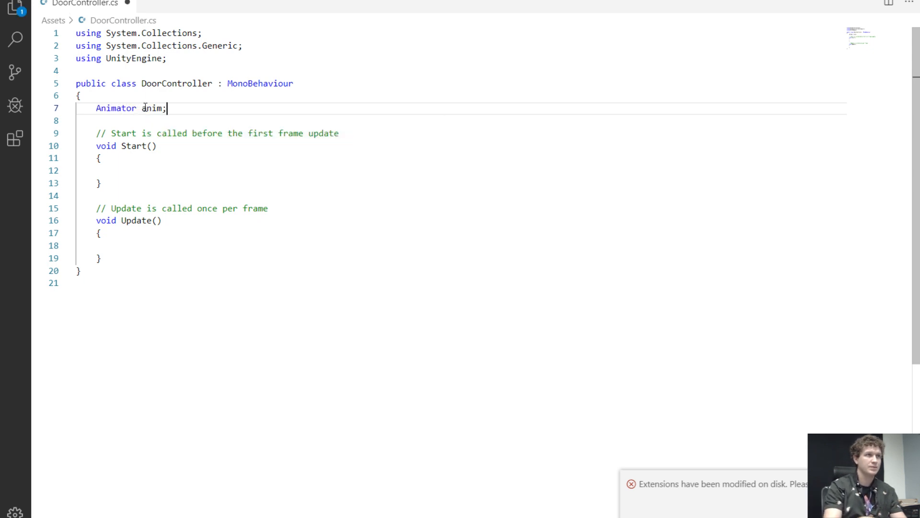
{"action": "key", "text": "ctrl+s"}
Assign anim = this.GetComponent<Animator>(); inside the Start method and save the script.
{"action": "left_click", "coordinate": [150, 176]}
{"action": "type", "text": "anim"}
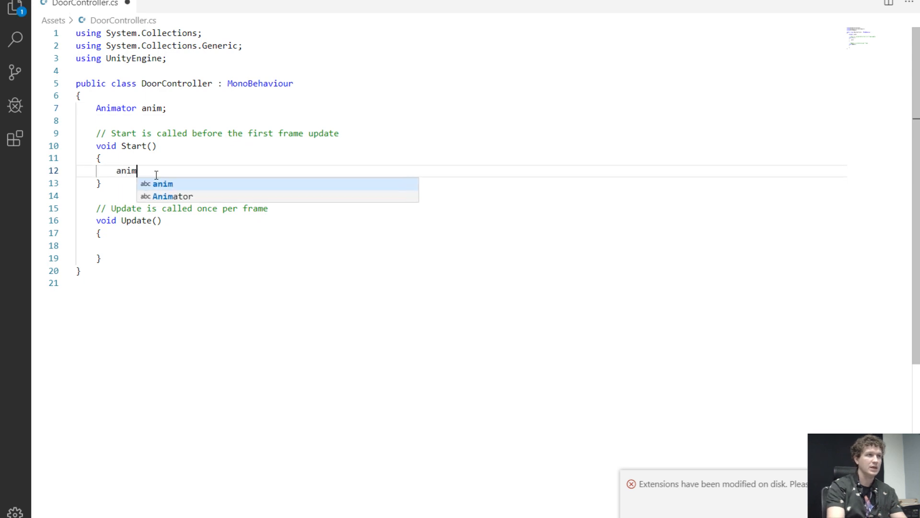
{"action": "type", "text": " = this.get"}
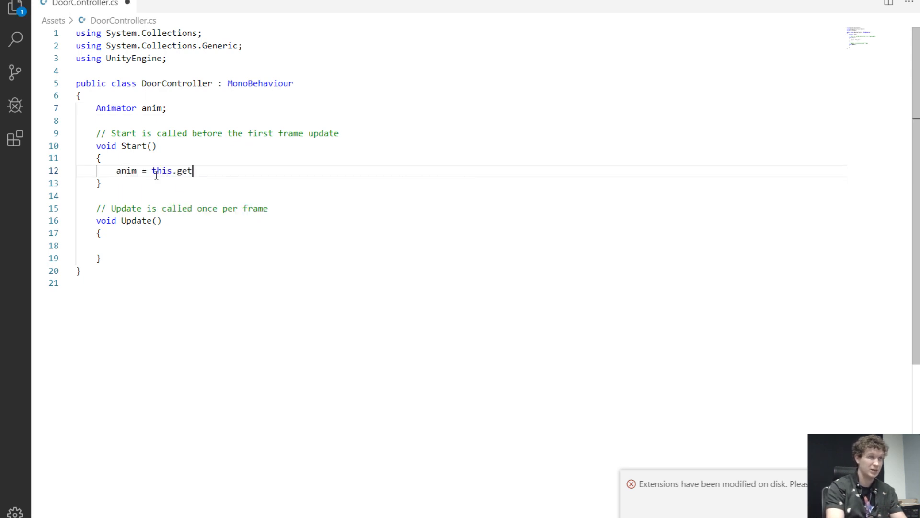
{"action": "key", "text": "BackSpace"}
{"action": "key", "text": "BackSpace"}
{"action": "key", "text": "BackSpace"}
{"action": "type", "text": "GetComponent<Anm"}
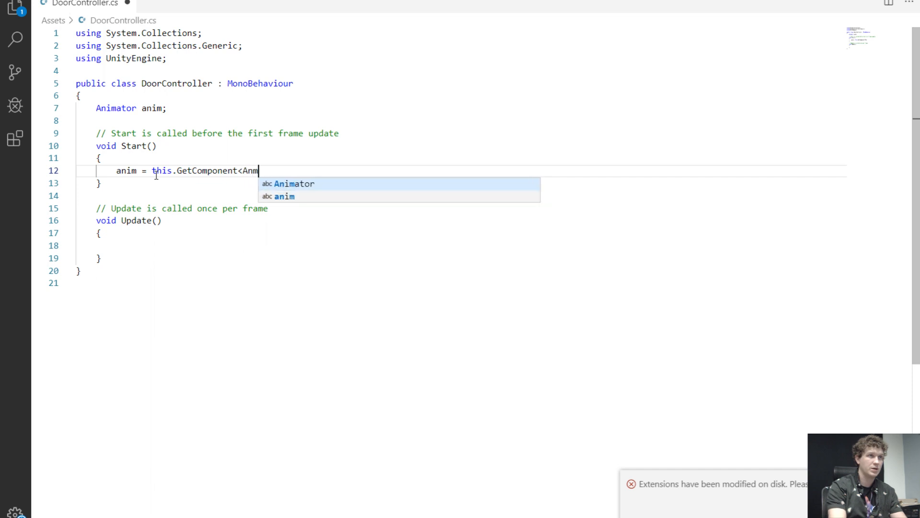
{"action": "key", "text": "Tab"}
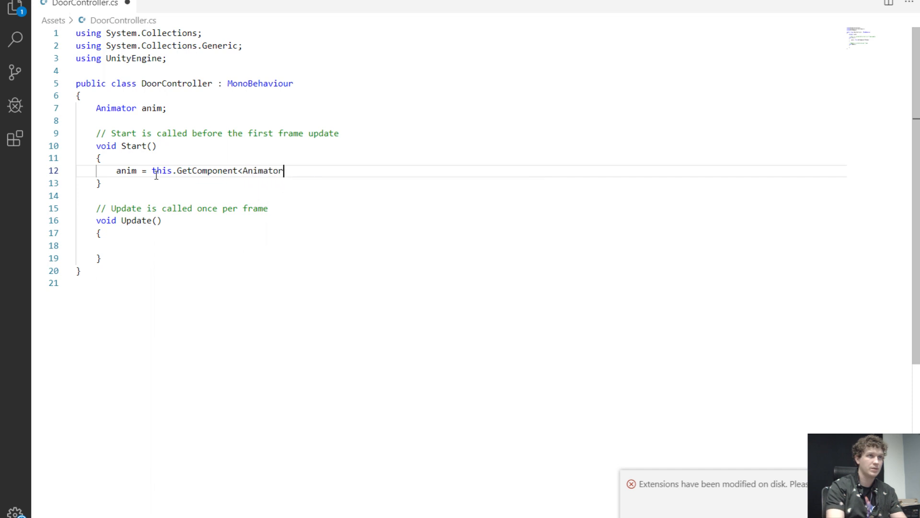
{"action": "type", "text": ">();"}
{"action": "key", "text": "ctrl+s"}
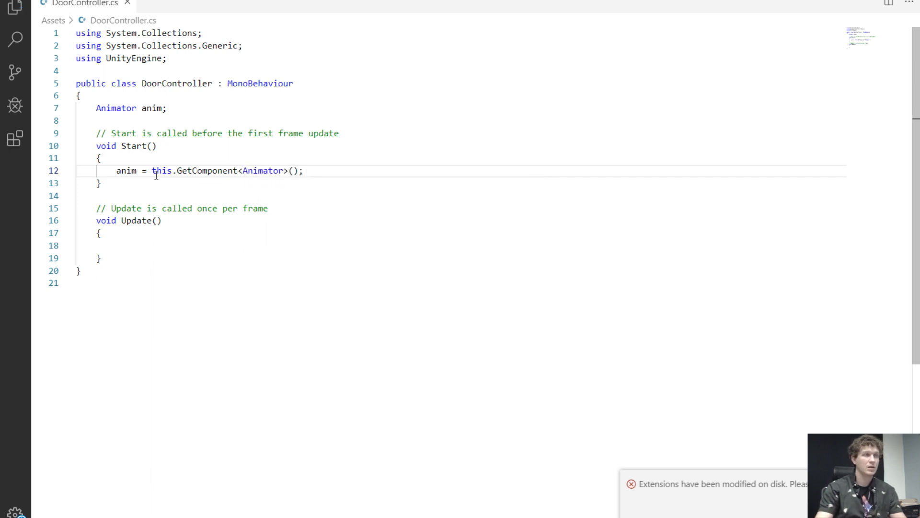
Replace the Update method and its comment with an empty void OnTriggerEnter(Collider other) method.
{"action": "left_click_drag", "start_coordinate": [132, 256], "coordinate": [97, 211]}
{"action": "key", "text": "BackSpace"}
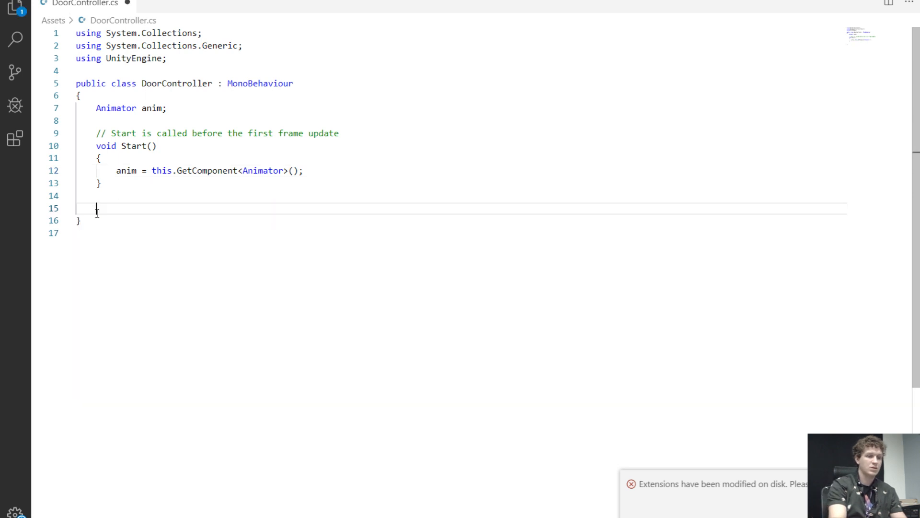
{"action": "type", "text": "void Ontrigg"}
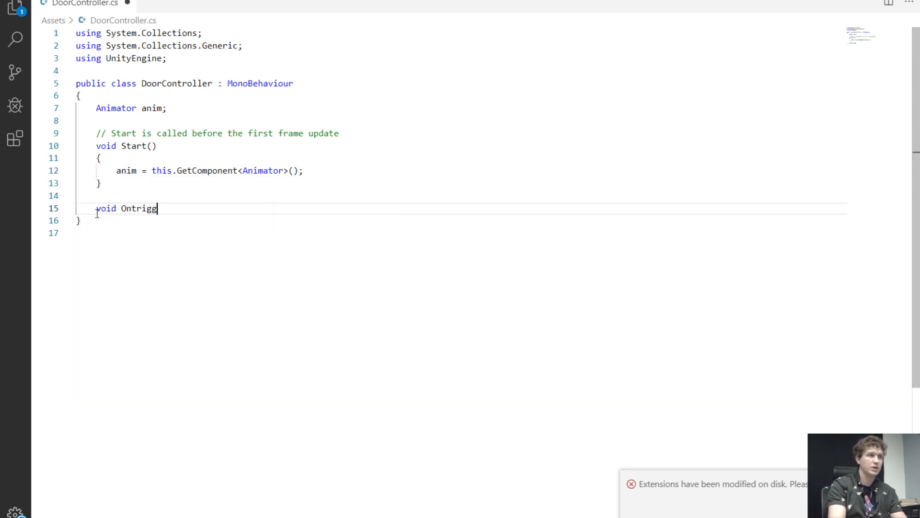
{"action": "key", "text": "BackSpace"}
{"action": "key", "text": "BackSpace"}
{"action": "key", "text": "BackSpace"}
{"action": "key", "text": "BackSpace"}
{"action": "key", "text": "BackSpace"}
{"action": "type", "text": "Trigger"}
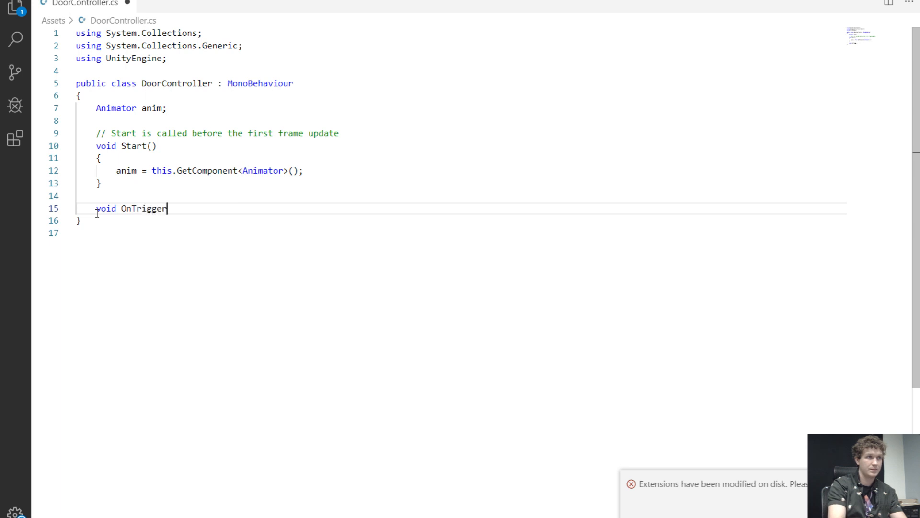
{"action": "type", "text": "Enter(Collider other"}
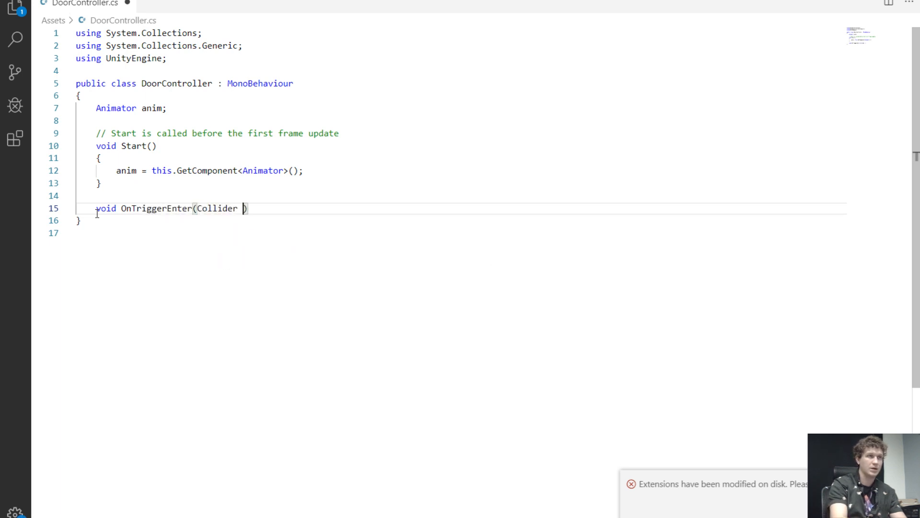
{"action": "key", "text": "Down"}
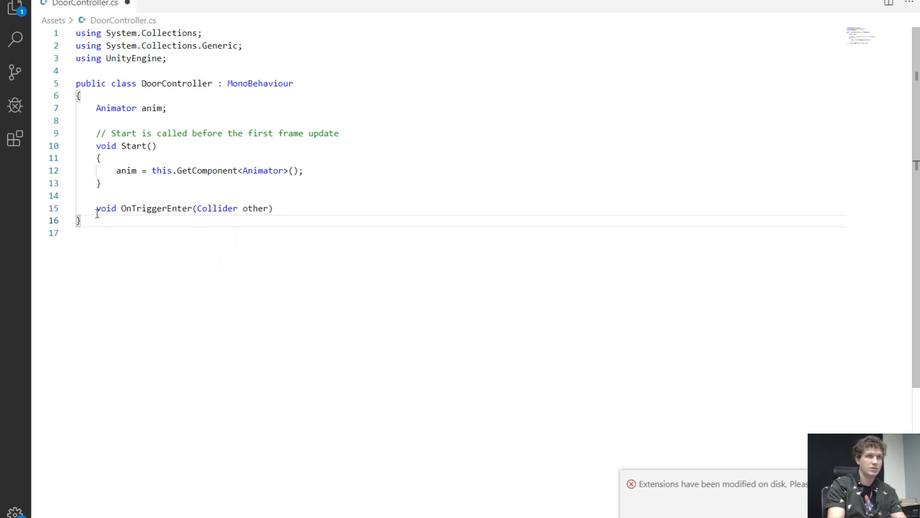
{"action": "key", "text": "Up"}
{"action": "key", "text": "End"}
{"action": "type", "text": "{"}
{"action": "key", "text": "Return"}
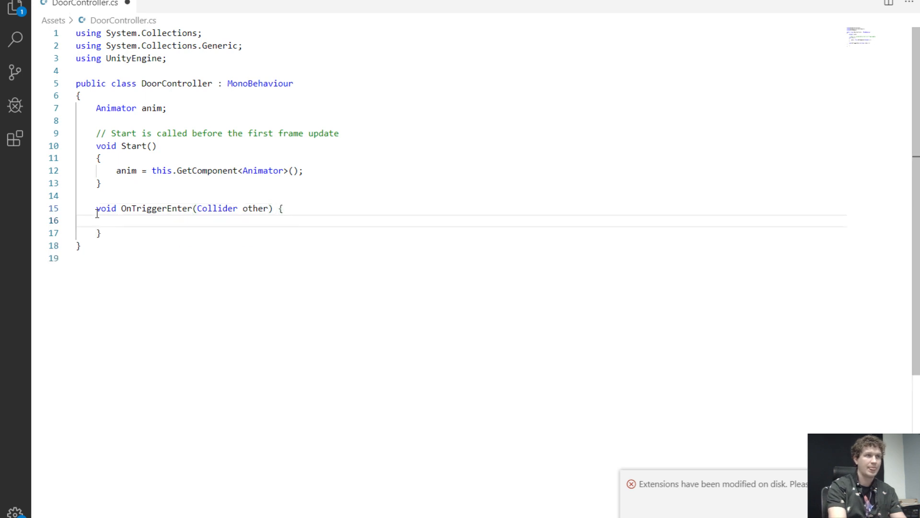
Inside OnTriggerEnter, add an if block with the condition other.gameObject.CompareTag("Player").
{"action": "type", "text": "if(other.game"}
{"action": "key", "text": "Return"}
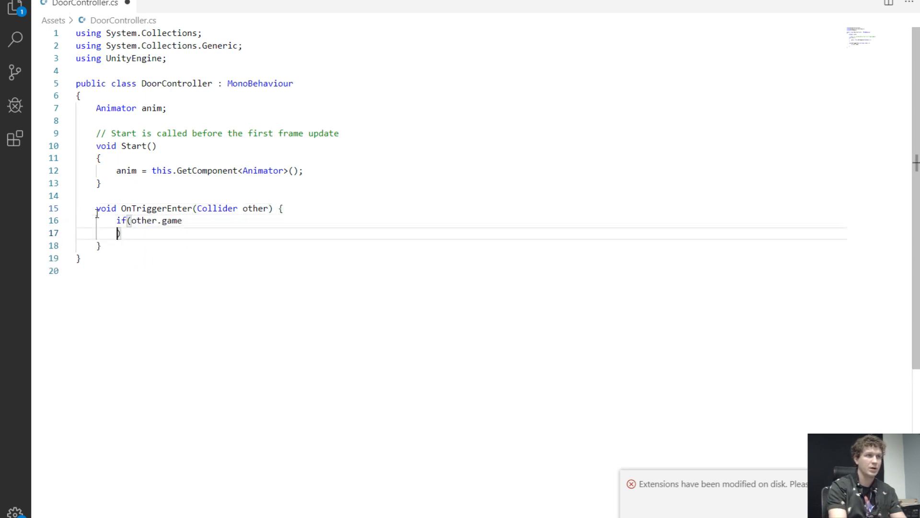
{"action": "key", "text": "BackSpace"}
{"action": "key", "text": "BackSpace"}
{"action": "key", "text": "BackSpace"}
{"action": "key", "text": "BackSpace"}
{"action": "key", "text": "BackSpace"}
{"action": "type", "text": "meObject.Co"}
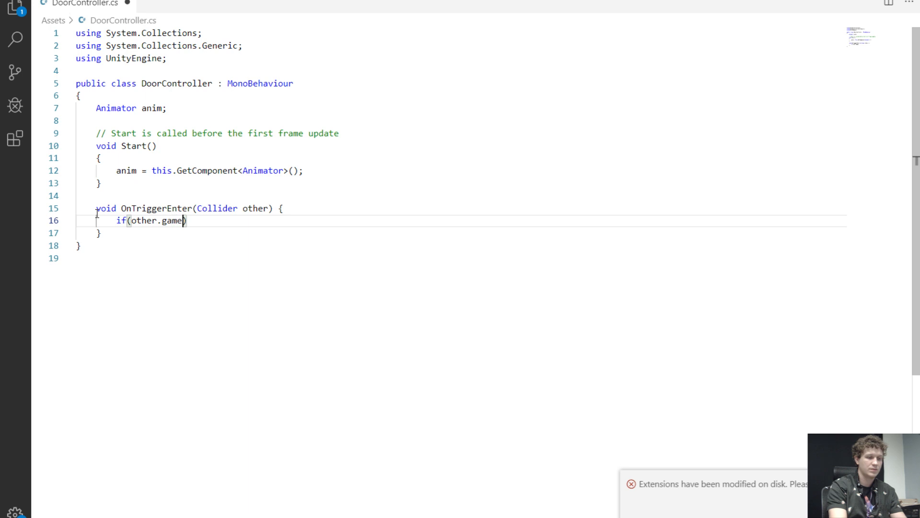
{"action": "type", "text": "mpareTagg"}
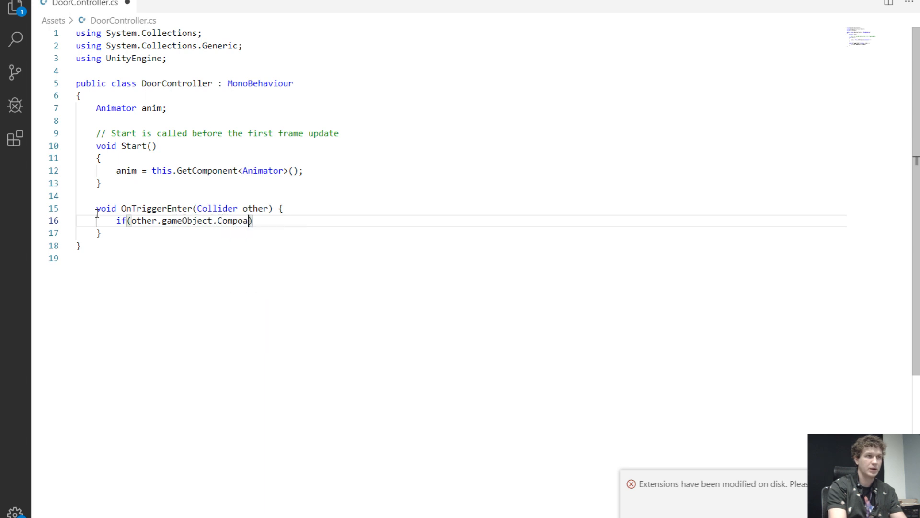
{"action": "key", "text": "BackSpace"}
{"action": "type", "text": "(\""}
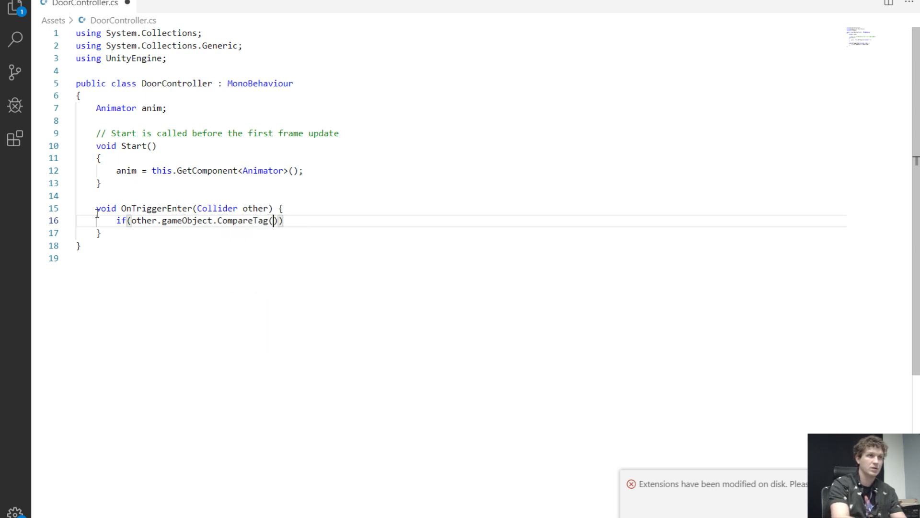
{"action": "type", "text": "Player\"))"}
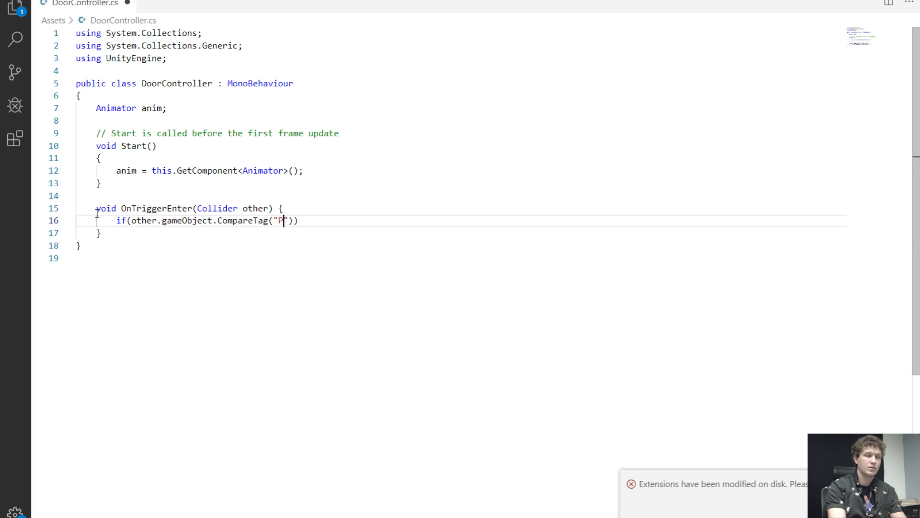
{"action": "type", "text": " {"}
{"action": "key", "text": "Return"}
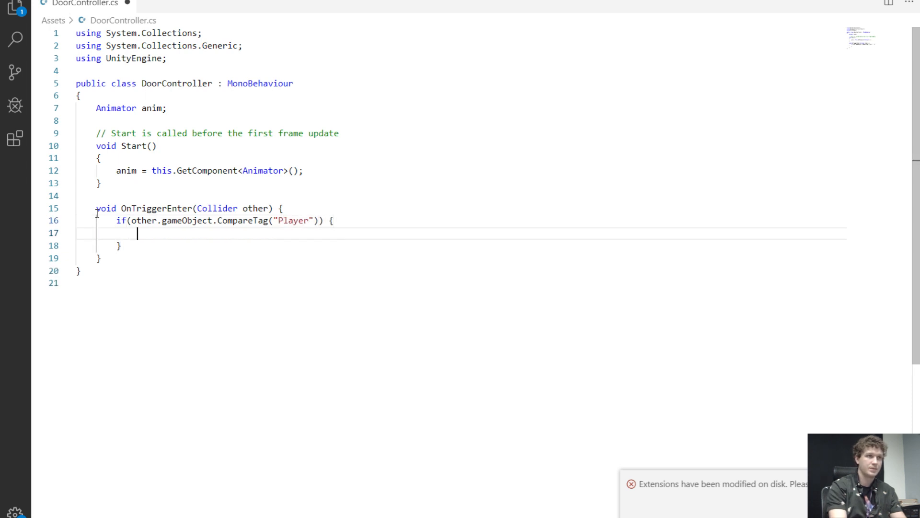
Add anim.SetTrigger("Open"); inside the if block of OnTriggerEnter and save the script.
{"action": "type", "text": "anim.set"}
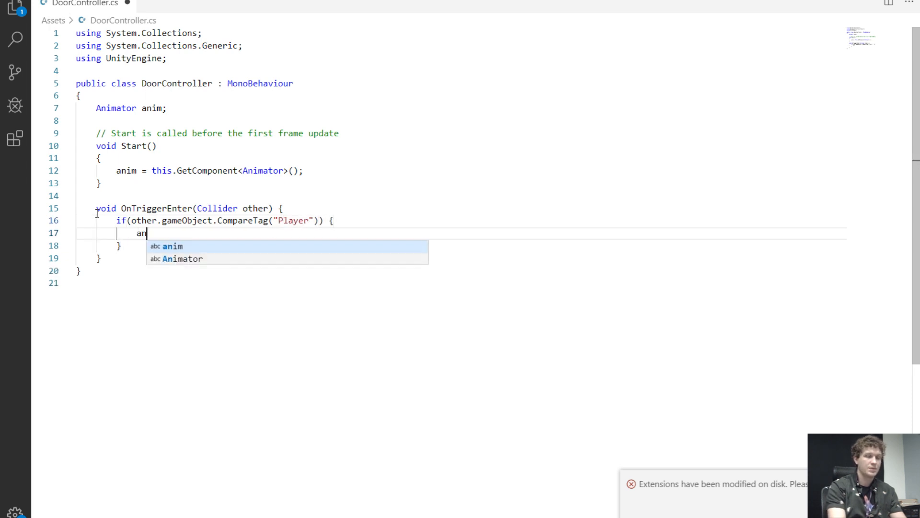
{"action": "key", "text": "BackSpace"}
{"action": "key", "text": "BackSpace"}
{"action": "key", "text": "BackSpace"}
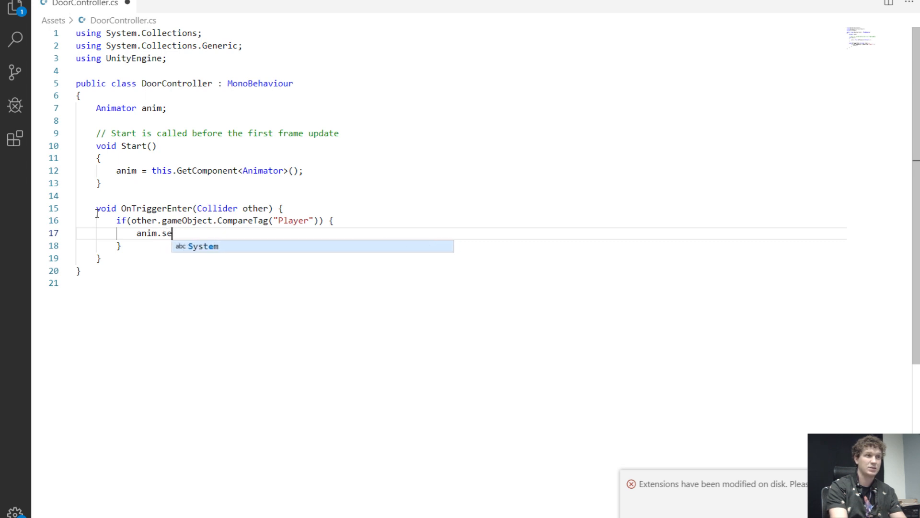
{"action": "type", "text": "Set"}
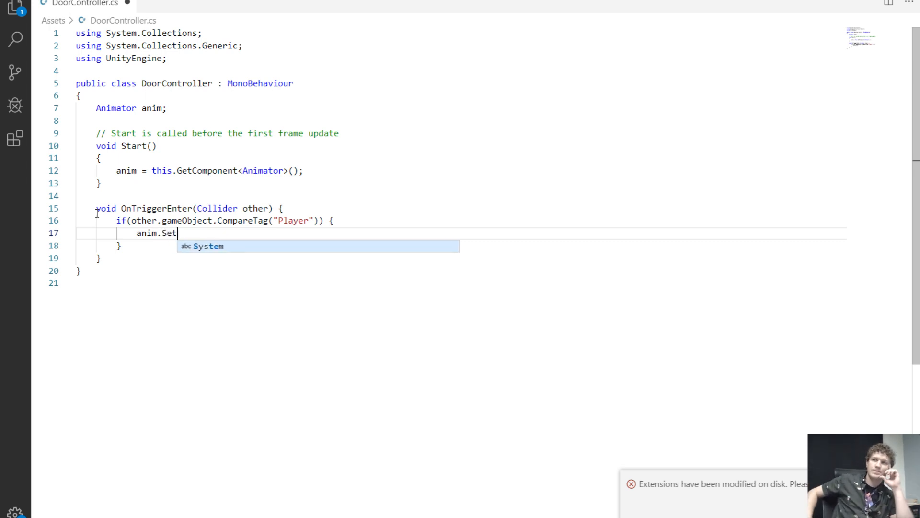
{"action": "type", "text": "Trigger("}
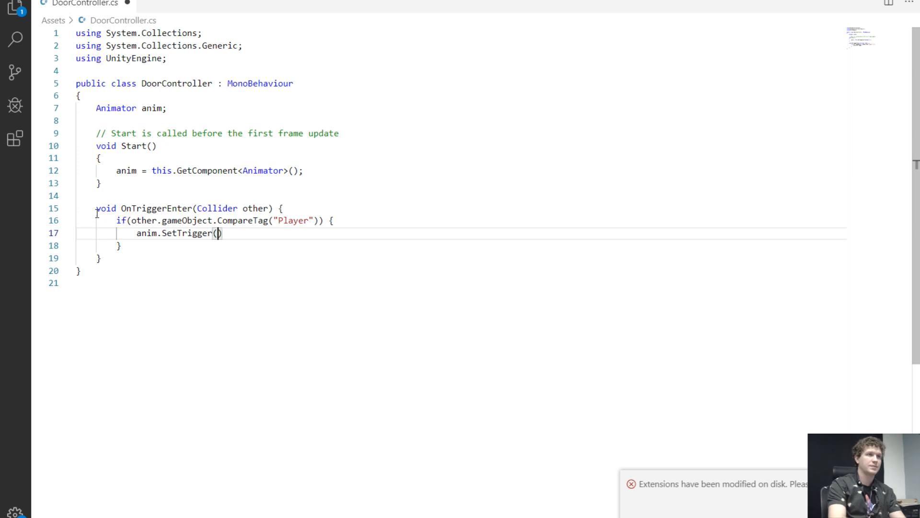
{"action": "type", "text": "\""}
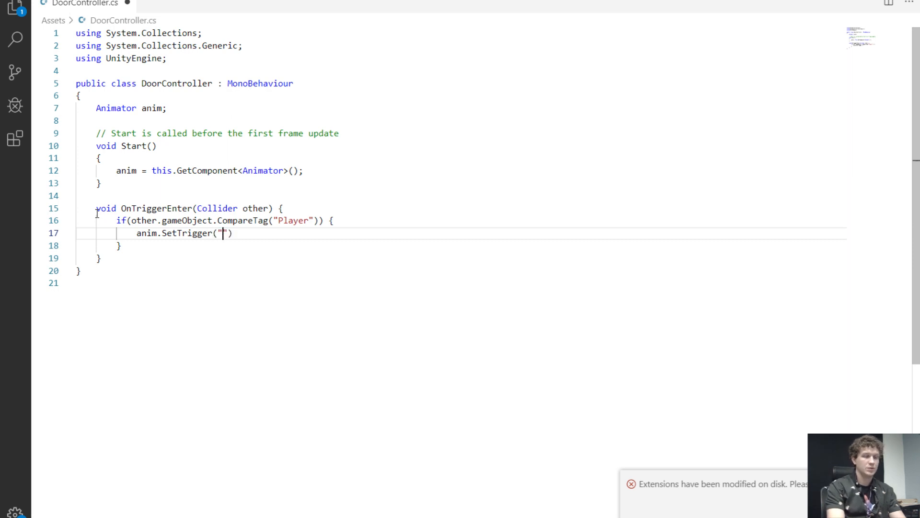
{"action": "type", "text": "Open\");"}
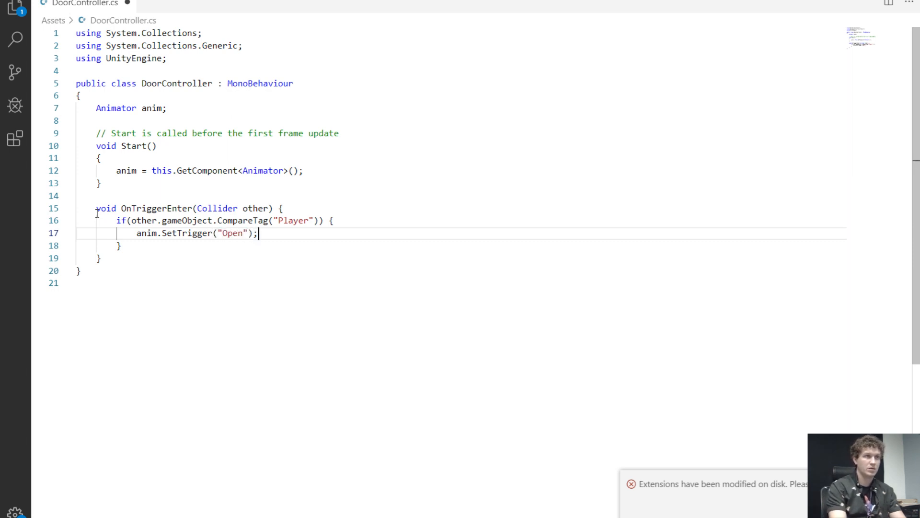
{"action": "key", "text": "ctrl+s"}
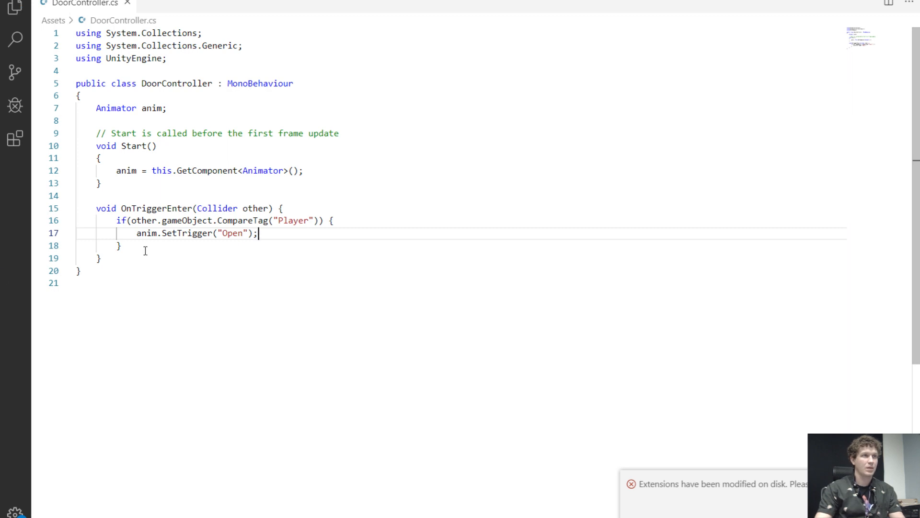
Duplicate the whole OnTriggerEnter method below the original, separated by a blank line.
{"action": "left_click_drag", "start_coordinate": [101, 259], "coordinate": [96, 208]}
{"action": "key", "text": "ctrl+c"}
{"action": "left_click", "coordinate": [111, 260]}
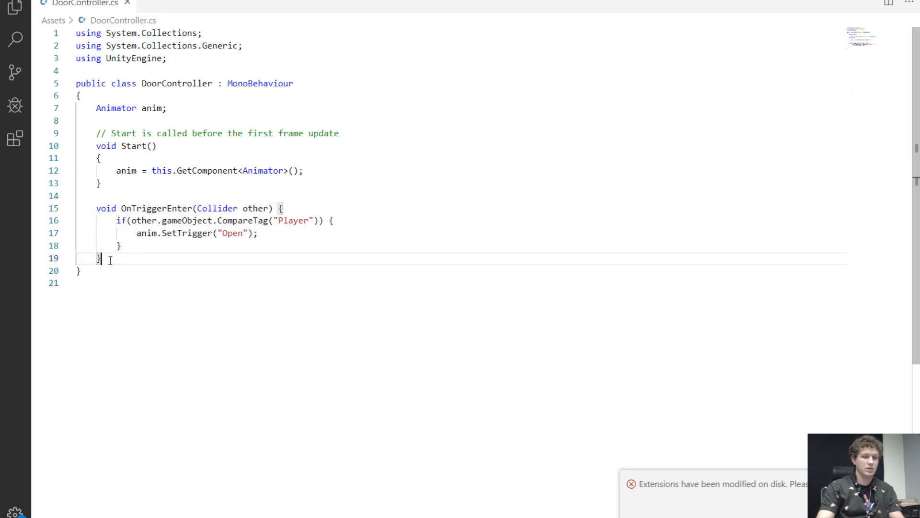
{"action": "key", "text": "Return"}
{"action": "key", "text": "Return"}
{"action": "key", "text": "ctrl+v"}
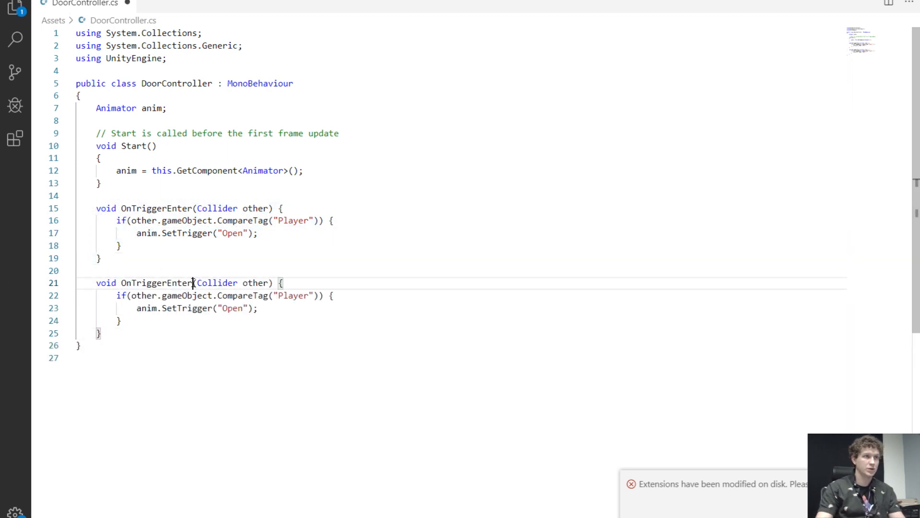
Rename the duplicated method OnTriggerExit, make it set the "Close" trigger, and save the script.
{"action": "left_click_drag", "start_coordinate": [192, 283], "coordinate": [172, 283]}
{"action": "type", "text": "Exit"}
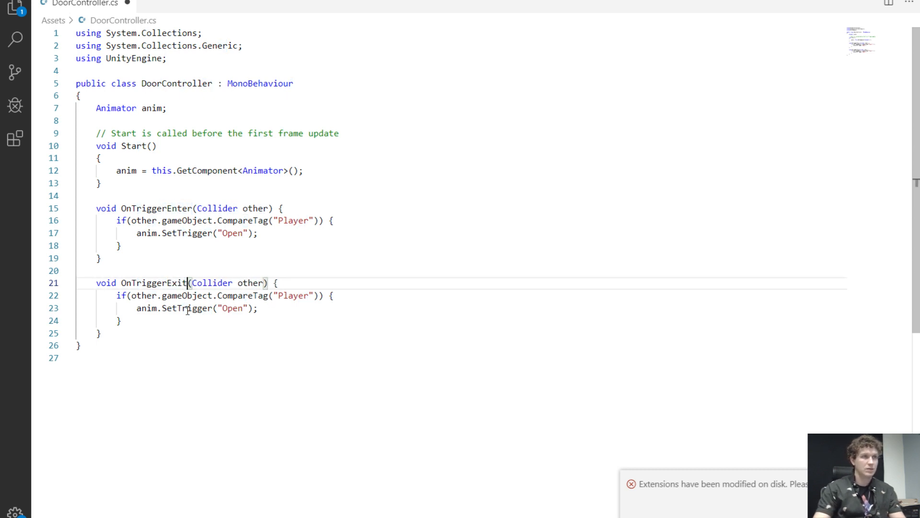
{"action": "double_click", "coordinate": [232, 308]}
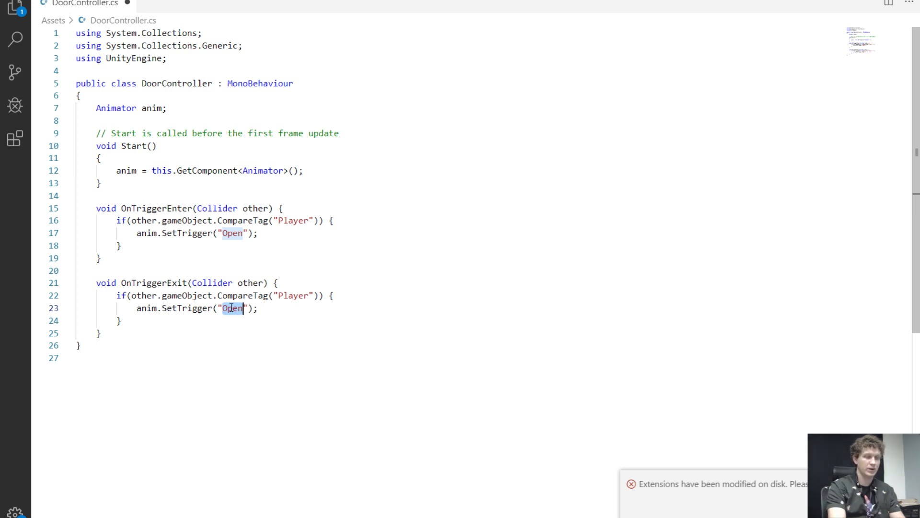
{"action": "type", "text": "Close"}
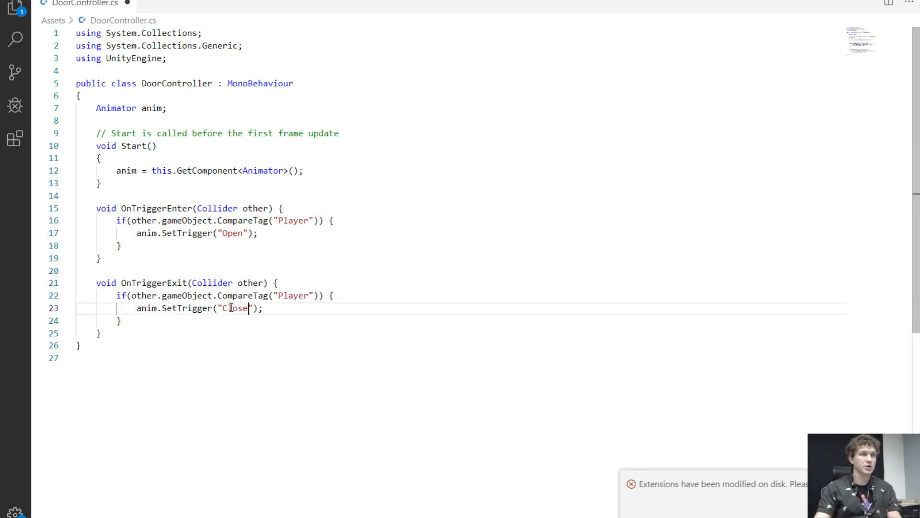
{"action": "key", "text": "ctrl+s"}
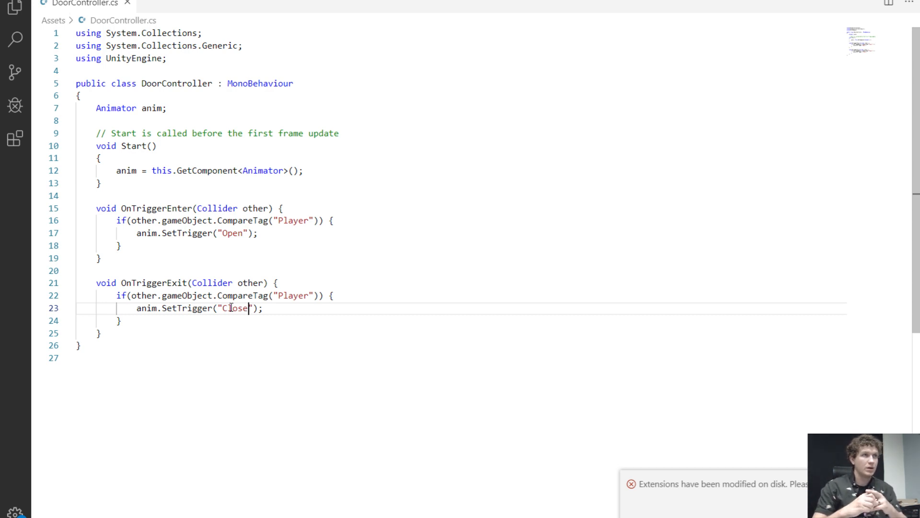
Switch to Unity and delete the Main Camera from the scene.
{"action": "key", "text": "alt+Tab"}
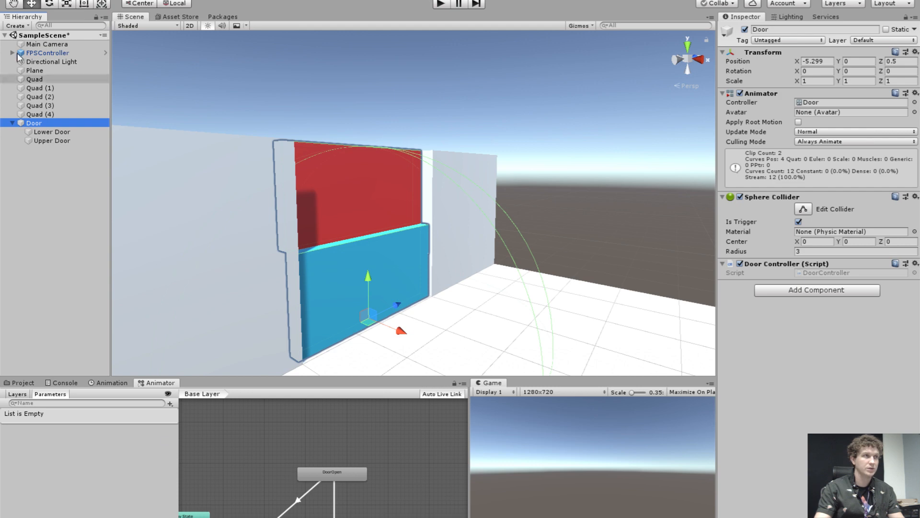
{"action": "left_click", "coordinate": [59, 44]}
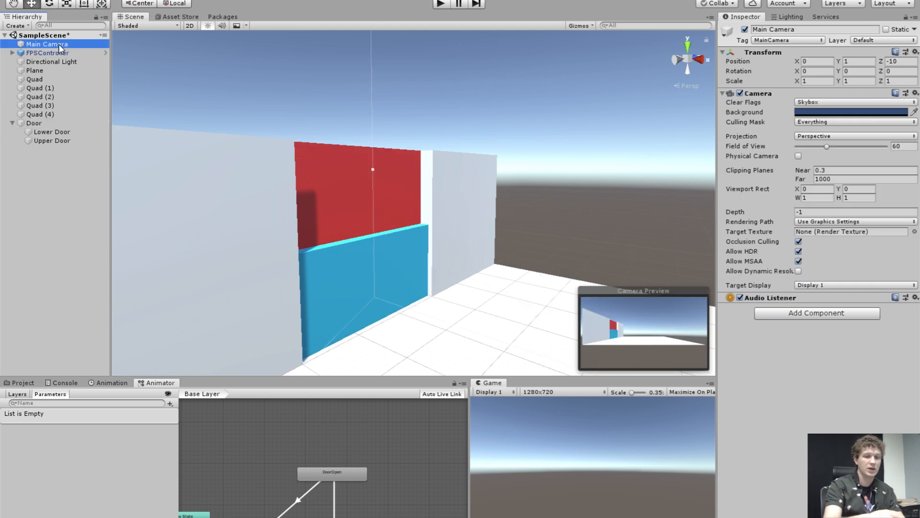
{"action": "key", "text": "Delete"}
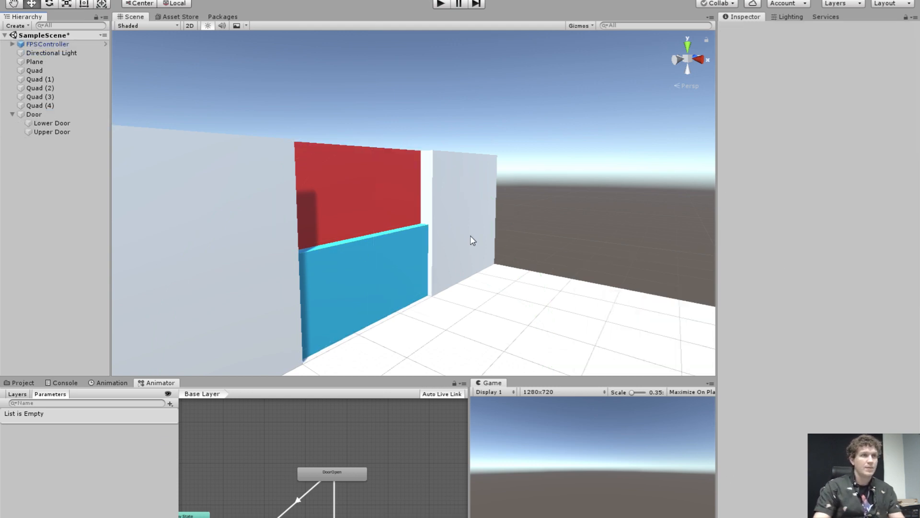
Make the lower panel area taller and maximize the Animator window, keeping it docked with the lower panels.
{"action": "left_click_drag", "start_coordinate": [334, 381], "coordinate": [331, 335]}
{"action": "left_click_drag", "start_coordinate": [161, 335], "coordinate": [352, 22]}
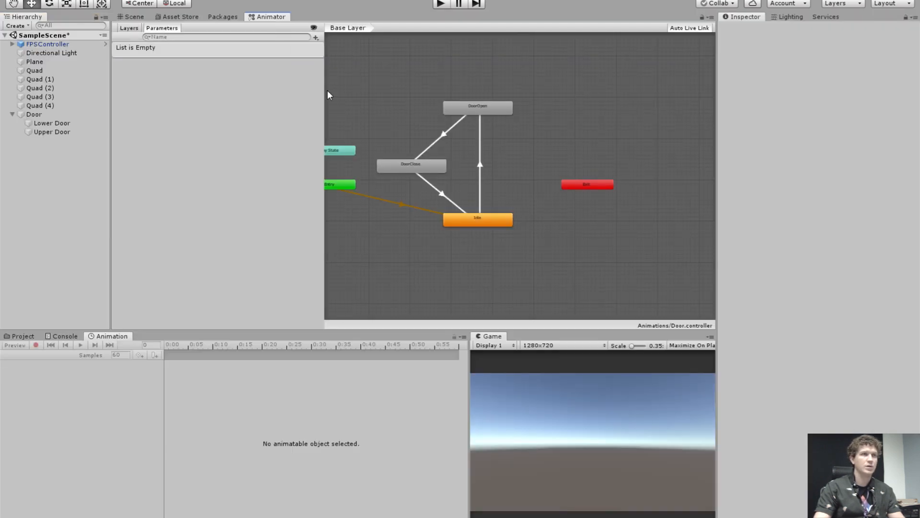
{"action": "left_click_drag", "start_coordinate": [269, 17], "coordinate": [239, 337]}
{"action": "key", "text": "shift+space"}
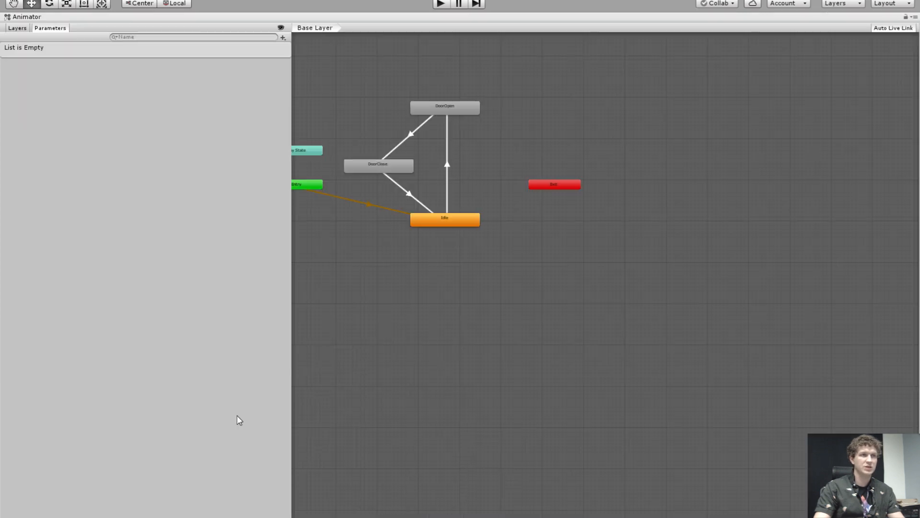
Add a trigger parameter named Open to the Door animator controller.
{"action": "middle_click_drag", "start_coordinate": [347, 320], "coordinate": [473, 354]}
{"action": "scroll", "coordinate": [530, 235], "scroll_direction": "up", "scroll_amount": 5}
{"action": "middle_click_drag", "start_coordinate": [531, 233], "coordinate": [571, 281]}
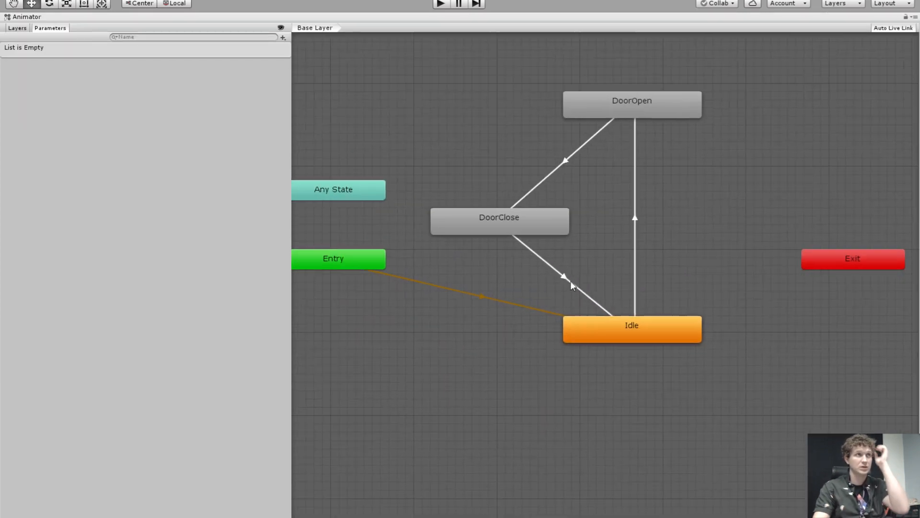
{"action": "middle_click_drag", "start_coordinate": [499, 257], "coordinate": [527, 260]}
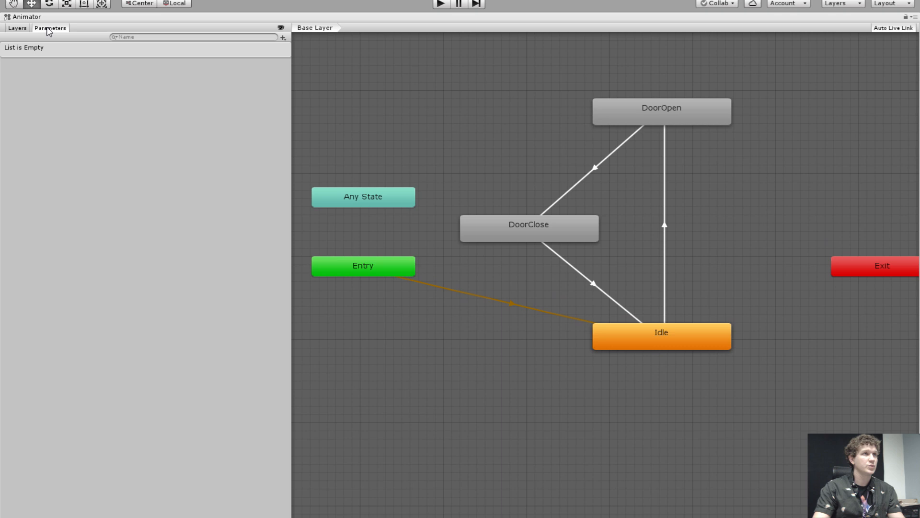
{"action": "left_click", "coordinate": [283, 37]}
{"action": "left_click", "coordinate": [310, 87]}
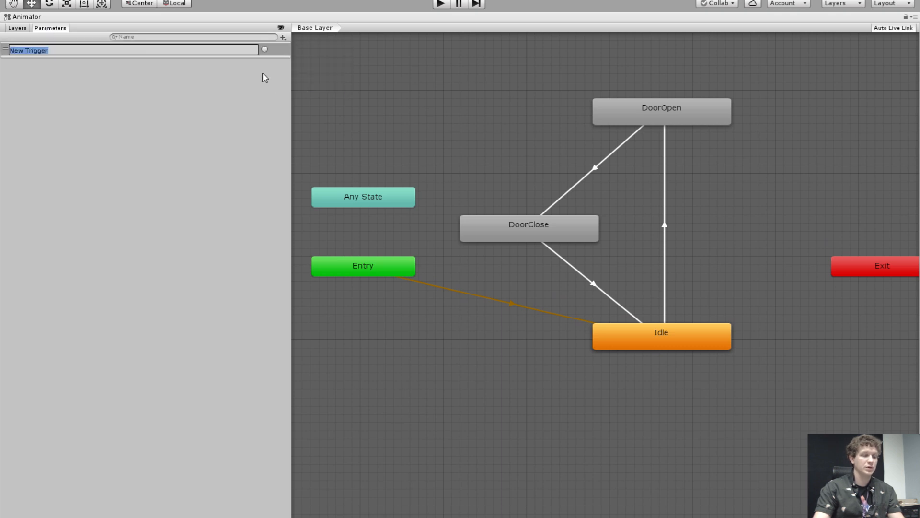
{"action": "type", "text": "Open"}
{"action": "key", "text": "Return"}
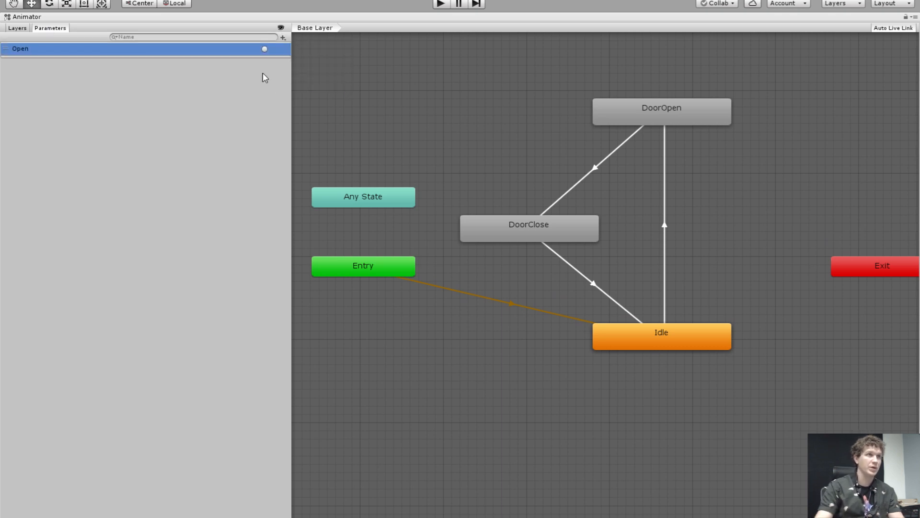
Add a second trigger parameter named Close to the animator controller.
{"action": "left_click", "coordinate": [283, 38]}
{"action": "left_click", "coordinate": [305, 86]}
{"action": "type", "text": "Cl"}
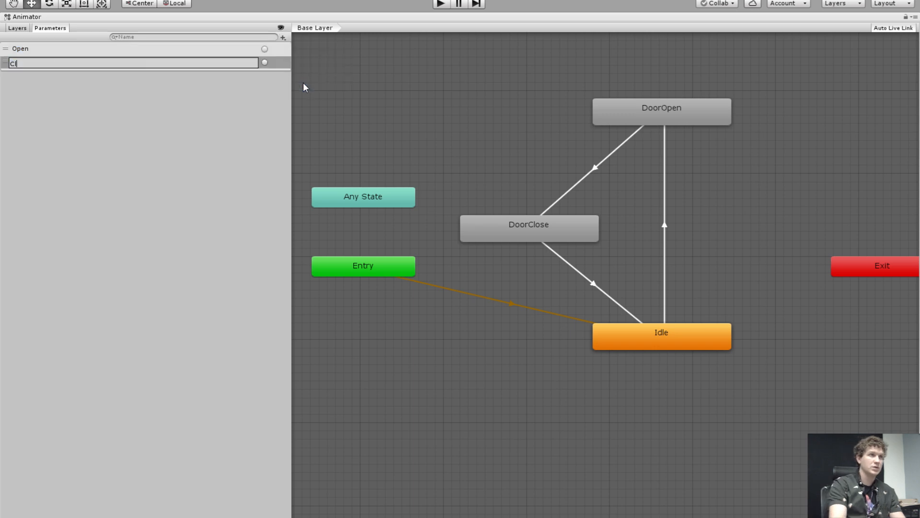
{"action": "type", "text": "ose"}
{"action": "key", "text": "Return"}
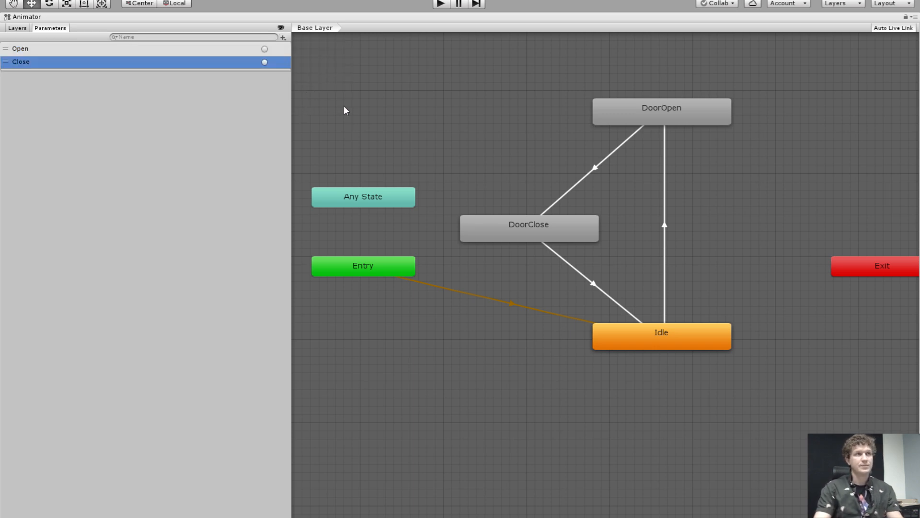
Restore the editor layout and add an Open trigger condition to the transition from Idle to DoorOpen.
{"action": "key", "text": "shift+space"}
{"action": "middle_click_drag", "start_coordinate": [325, 467], "coordinate": [181, 398]}
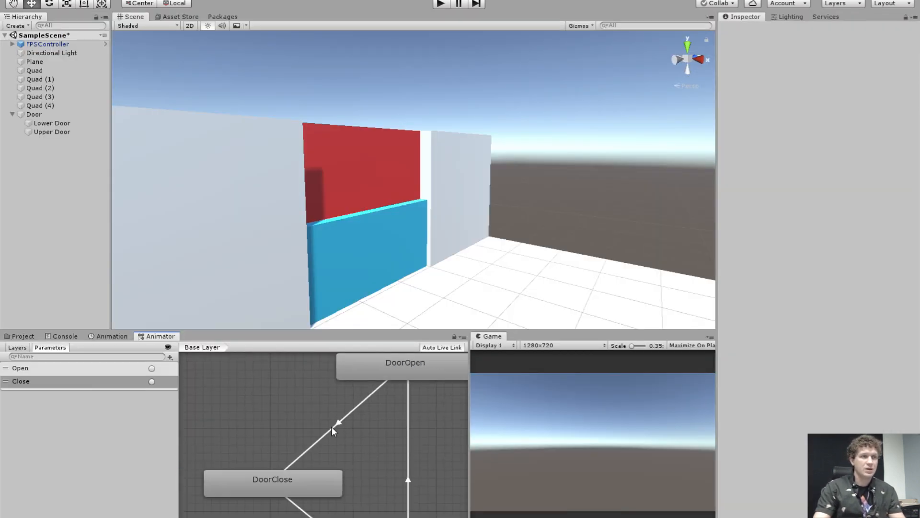
{"action": "scroll", "coordinate": [292, 415], "scroll_direction": "down", "scroll_amount": 3}
{"action": "middle_click_drag", "start_coordinate": [367, 487], "coordinate": [341, 429]}
{"action": "left_click", "coordinate": [342, 444]}
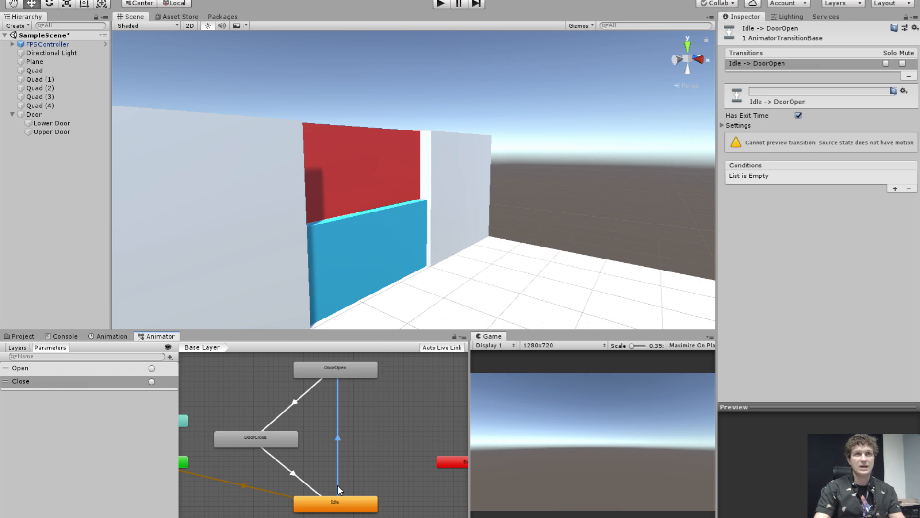
{"action": "left_click", "coordinate": [895, 189]}
{"action": "left_click", "coordinate": [811, 178]}
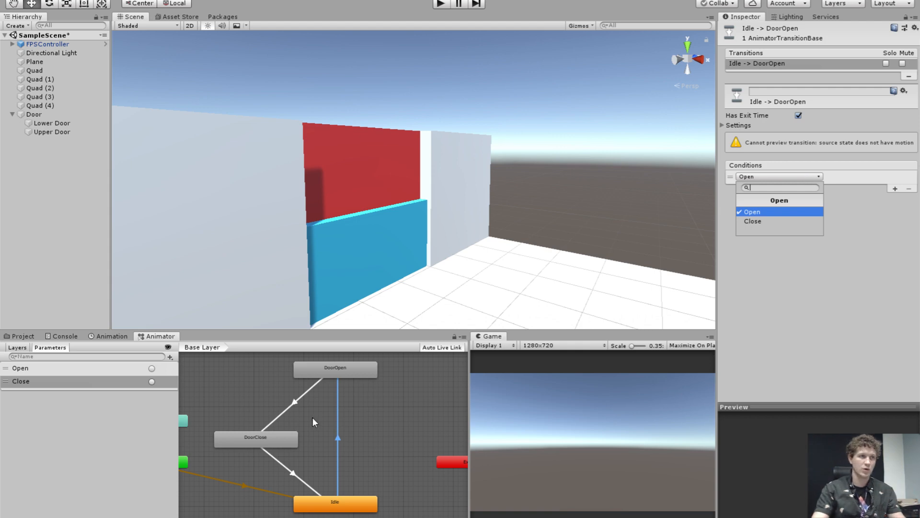
{"action": "left_click", "coordinate": [294, 402]}
Add a Close trigger condition to the transition from DoorOpen to DoorClose.
{"action": "left_click", "coordinate": [294, 402]}
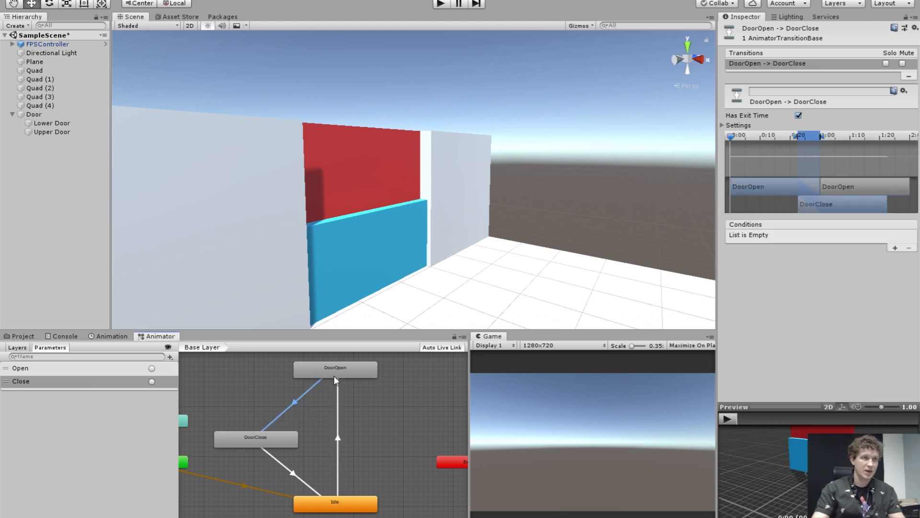
{"action": "left_click", "coordinate": [895, 248]}
{"action": "left_click", "coordinate": [815, 236]}
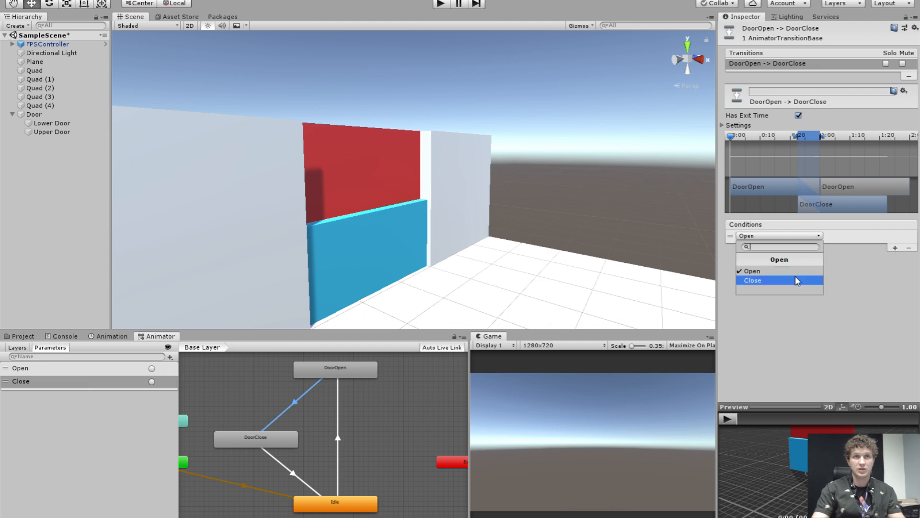
{"action": "left_click", "coordinate": [753, 281]}
Review the DoorClose to Idle transition and the exit time and duration settings of the Idle to DoorOpen transition.
{"action": "left_click", "coordinate": [294, 472]}
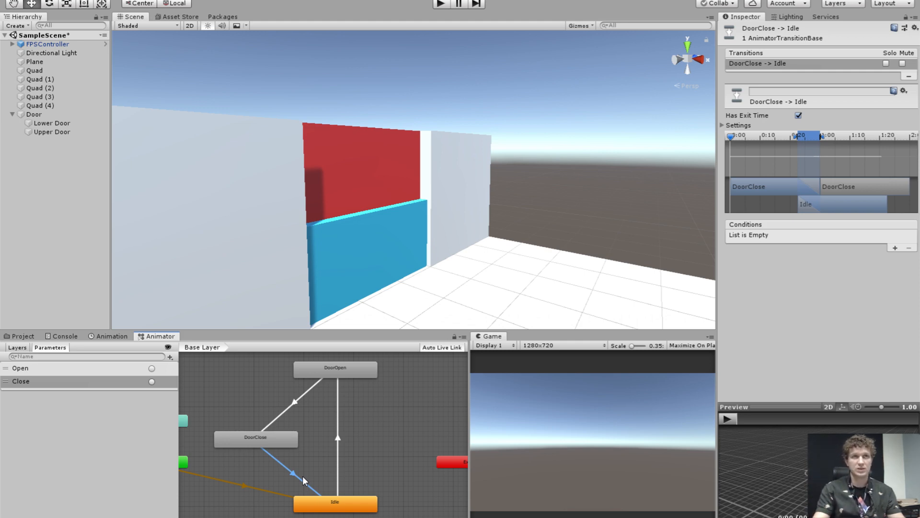
{"action": "left_click", "coordinate": [337, 438]}
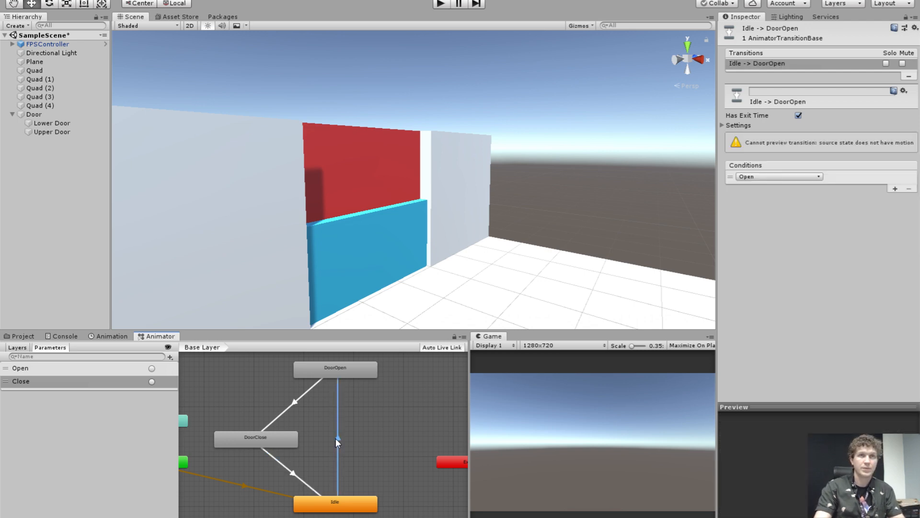
{"action": "left_click", "coordinate": [723, 125]}
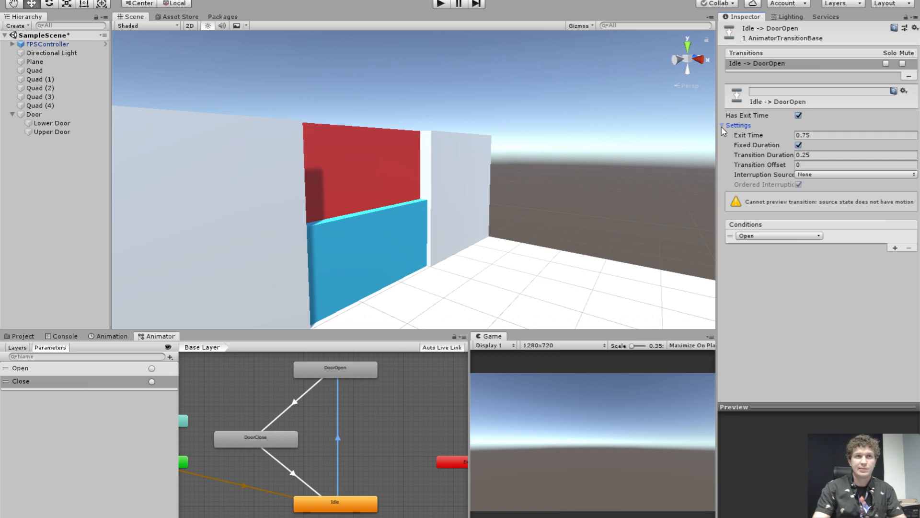
{"action": "left_click", "coordinate": [723, 126]}
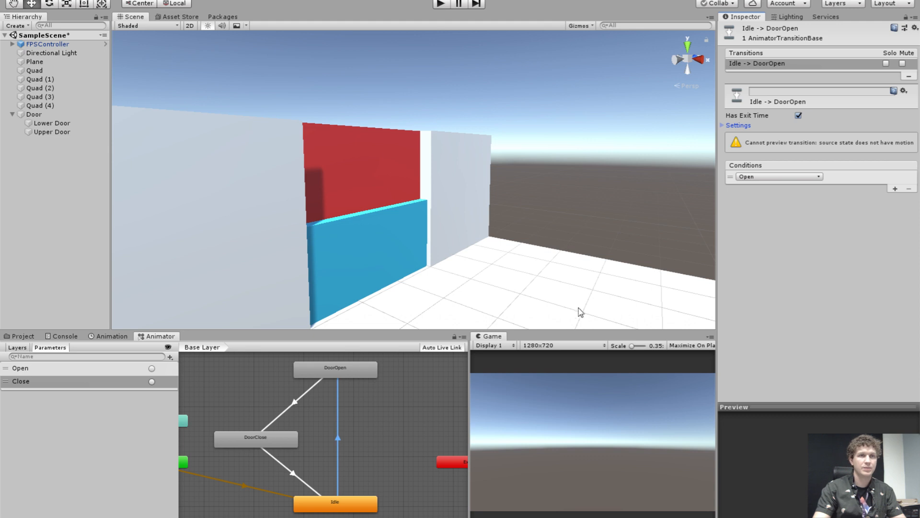
Play the scene and fire the Open and Close triggers to test the door animation.
{"action": "left_click", "coordinate": [440, 4]}
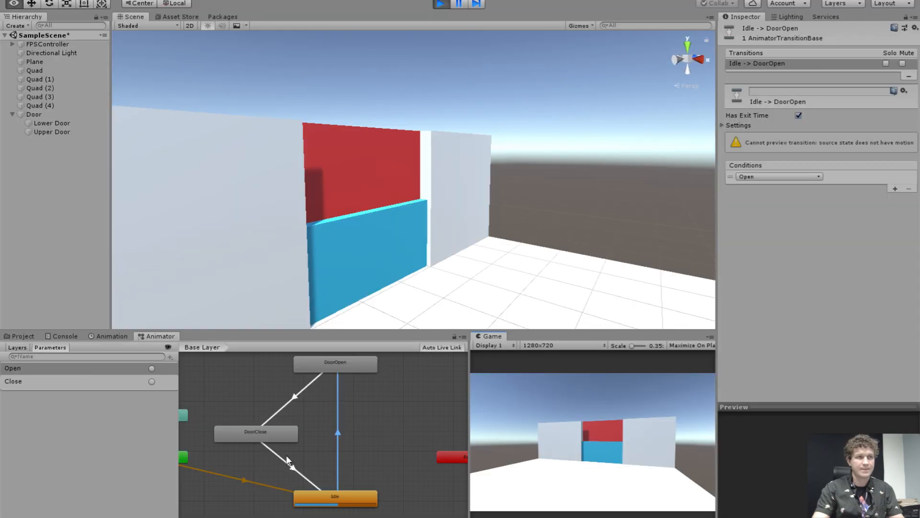
{"action": "left_click", "coordinate": [315, 456]}
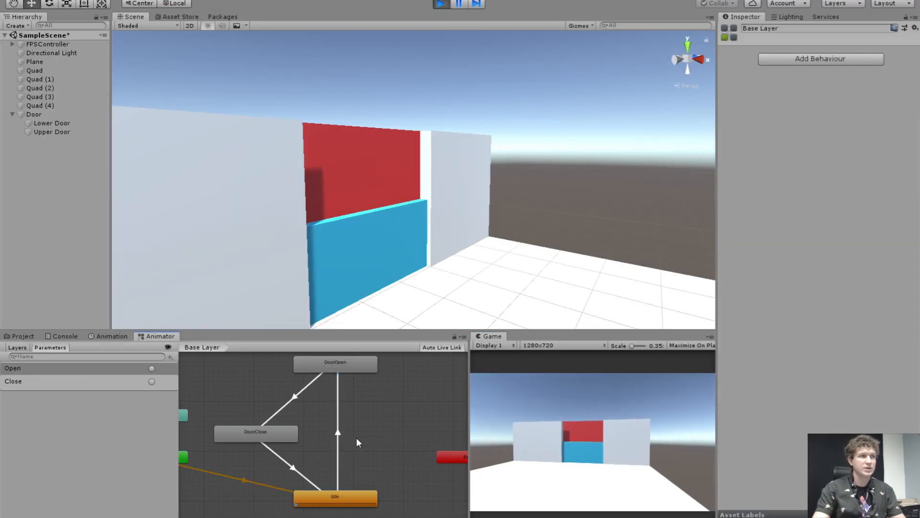
{"action": "left_click", "coordinate": [151, 369]}
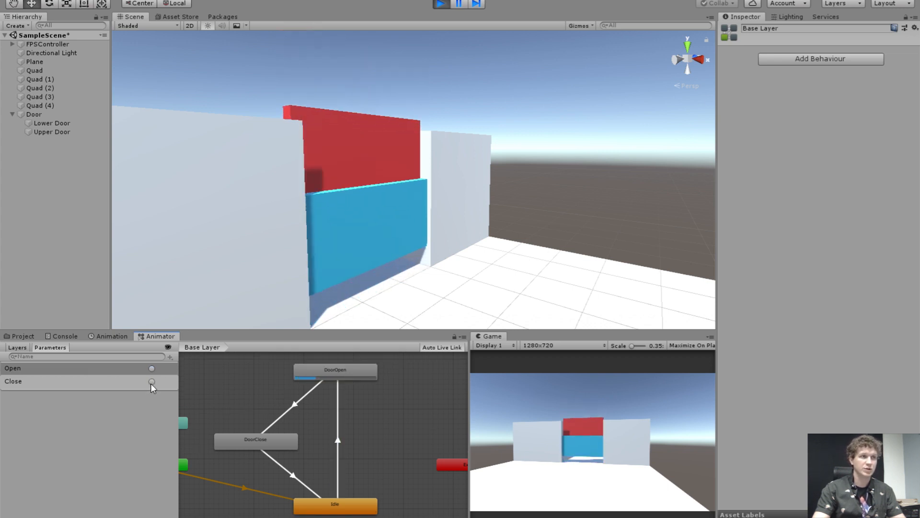
{"action": "left_click", "coordinate": [151, 382]}
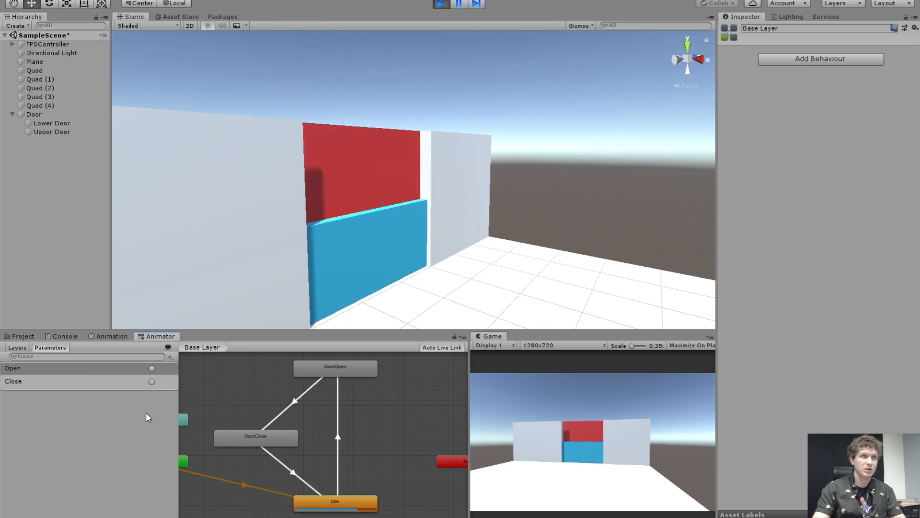
Shorten the DoorClose to Idle transition so its blend starts and ends at the end of the DoorClose clip, about 1:00.
{"action": "left_click", "coordinate": [345, 499]}
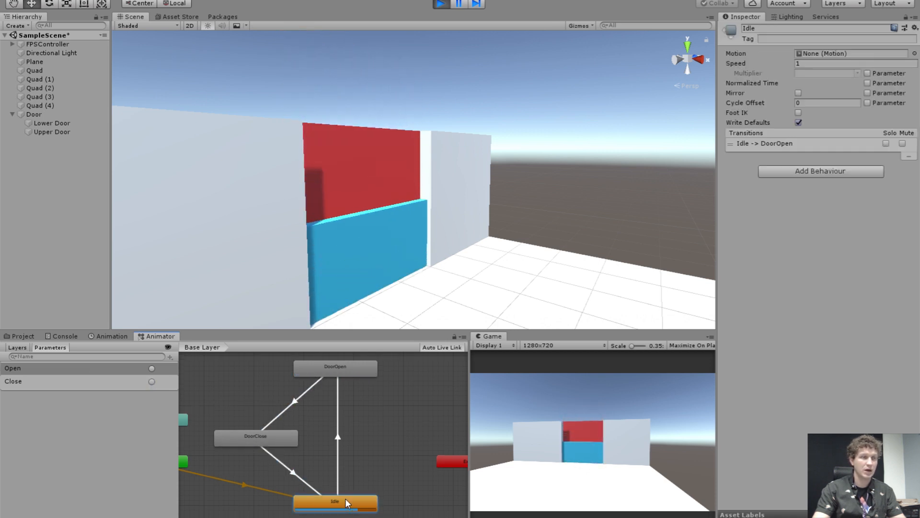
{"action": "left_click", "coordinate": [294, 472]}
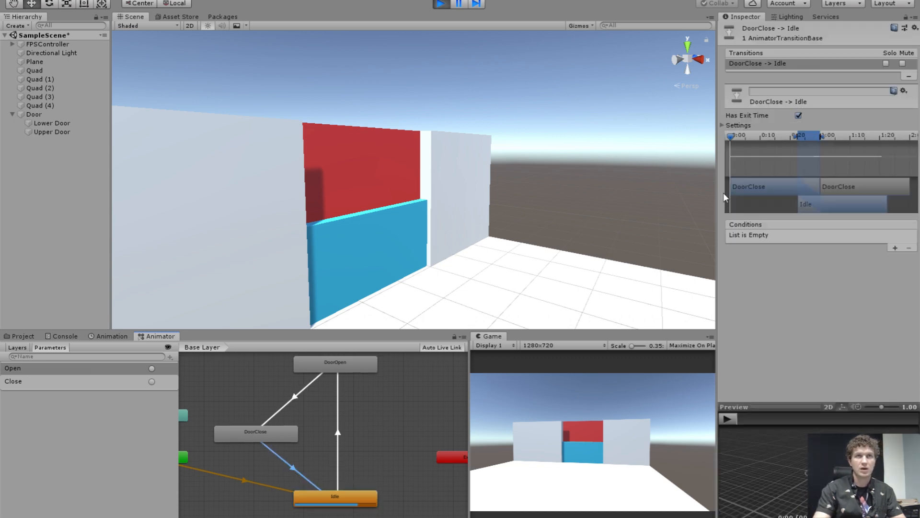
{"action": "left_click", "coordinate": [814, 137]}
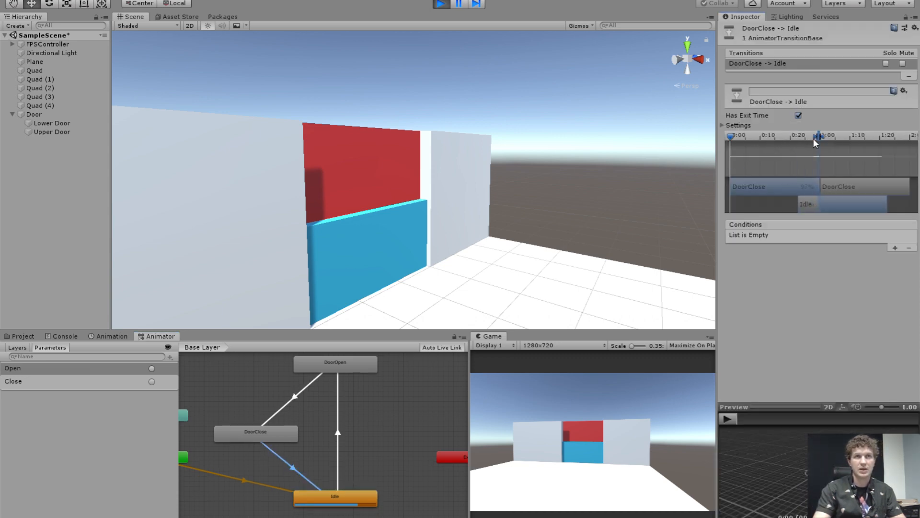
{"action": "left_click_drag", "start_coordinate": [814, 138], "coordinate": [815, 139]}
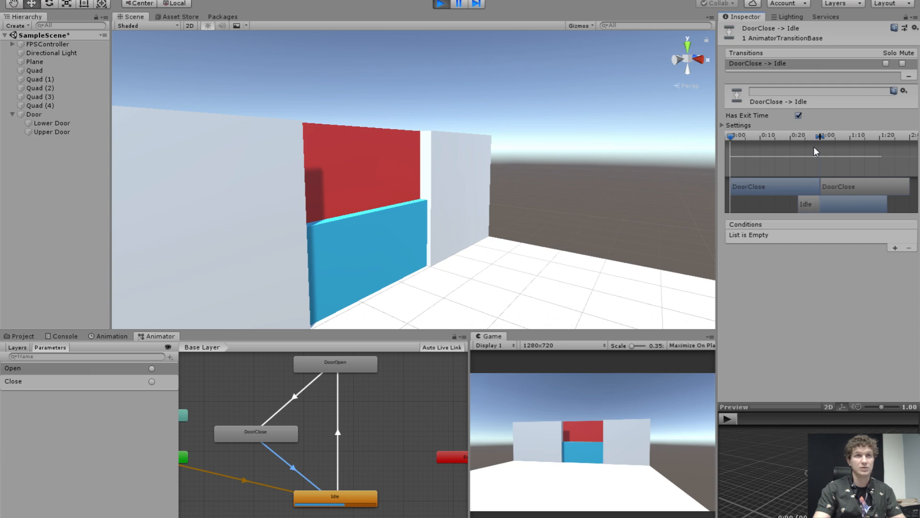
{"action": "left_click", "coordinate": [385, 442]}
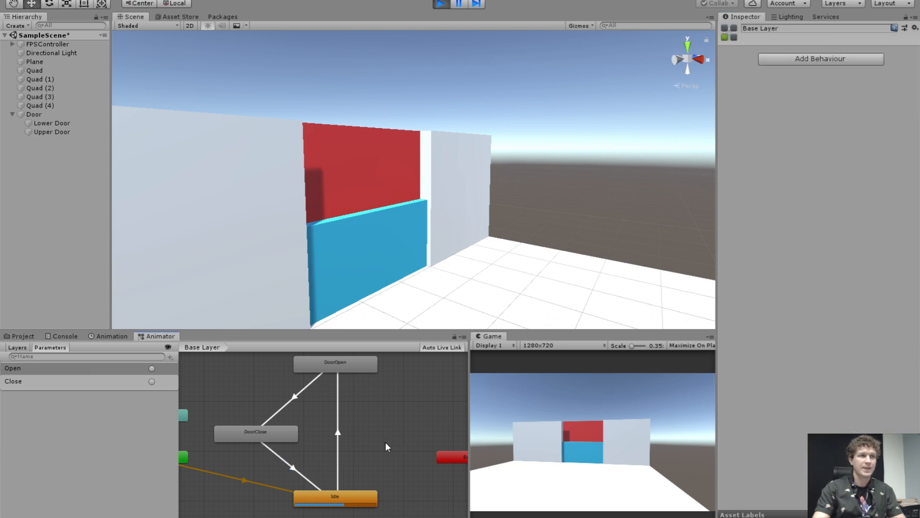
Fire the Open trigger again, inspect the Idle to DoorOpen transition and the DoorOpen state, and stop playing the scene.
{"action": "left_click", "coordinate": [151, 367]}
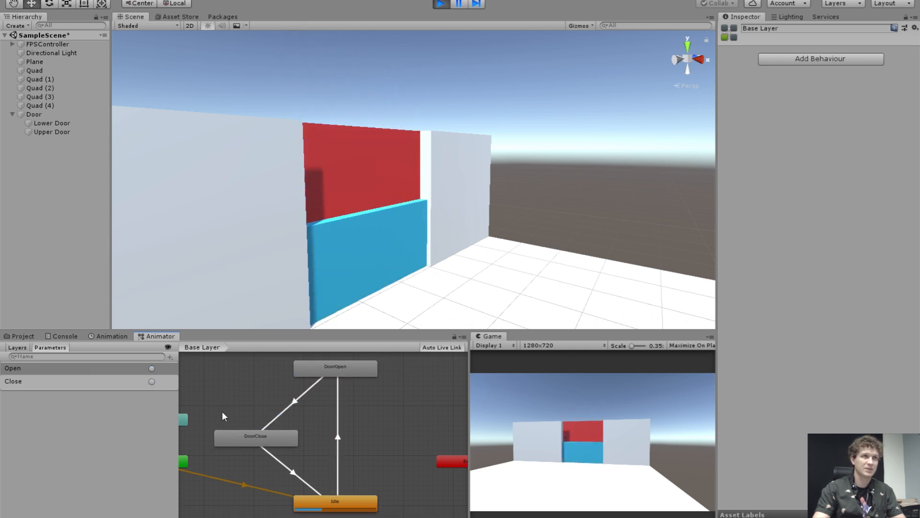
{"action": "left_click", "coordinate": [338, 443]}
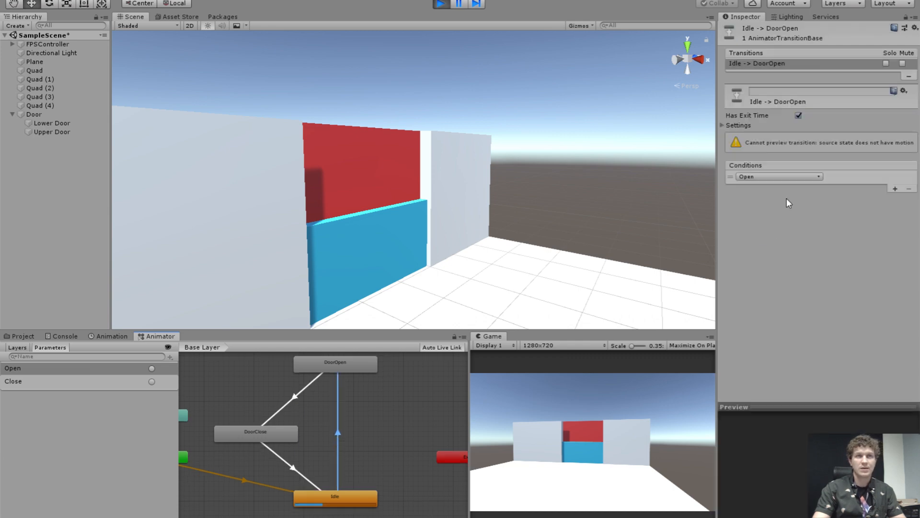
{"action": "left_click", "coordinate": [330, 368]}
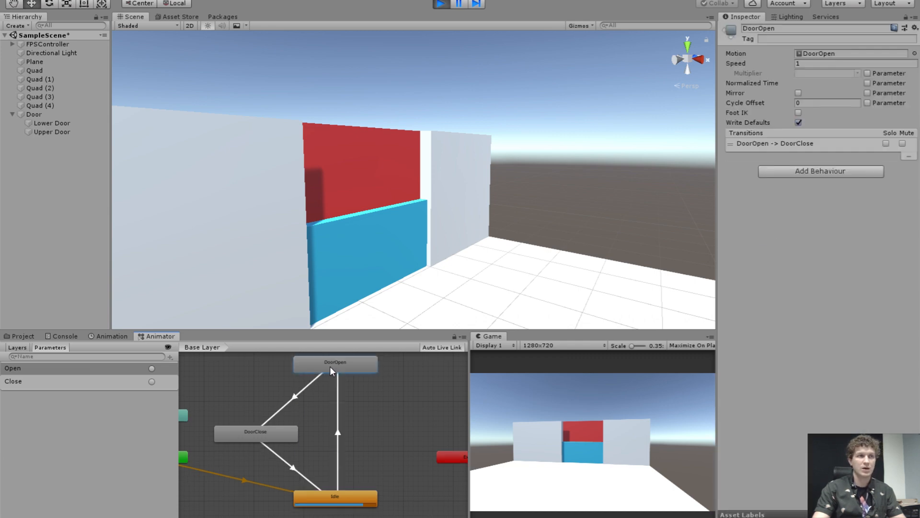
{"action": "left_click", "coordinate": [441, 4]}
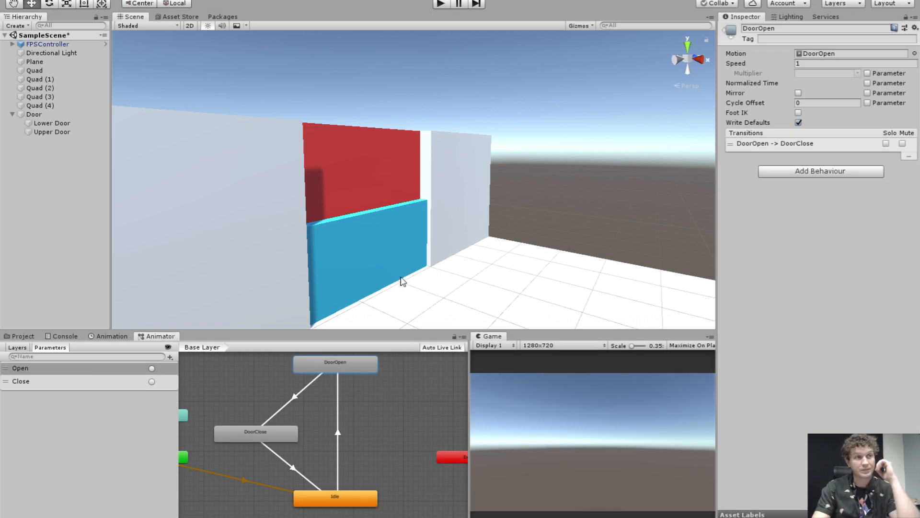
Turn off Loop Time on the DoorOpen clip and check the clip used by the DoorClose state.
{"action": "left_click", "coordinate": [852, 58]}
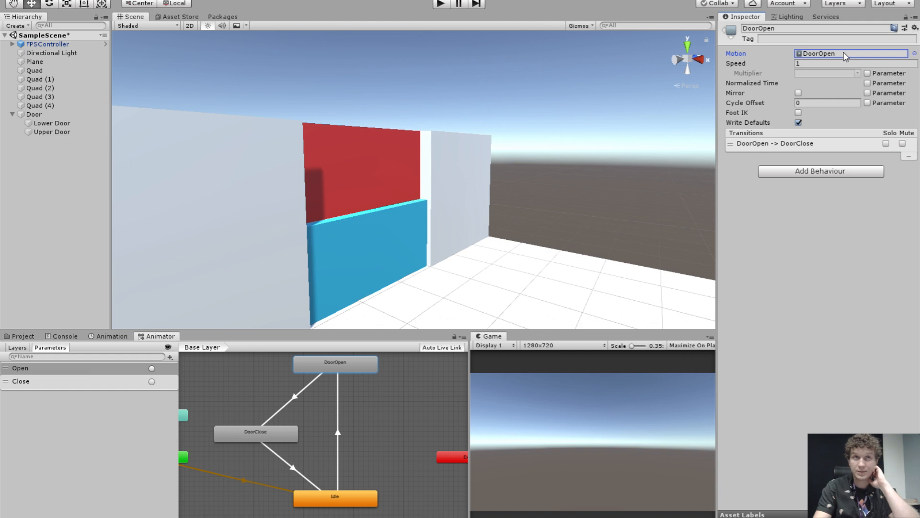
{"action": "double_click", "coordinate": [845, 54]}
{"action": "left_click", "coordinate": [798, 64]}
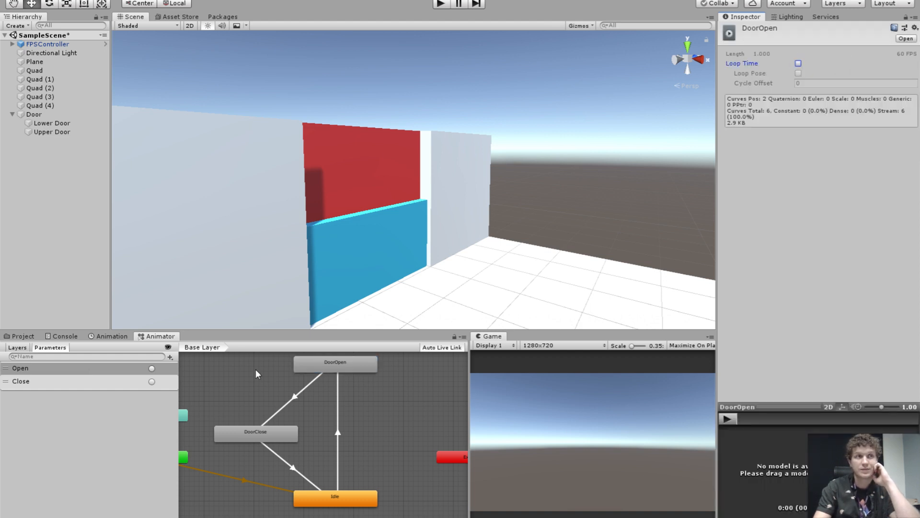
{"action": "left_click", "coordinate": [255, 433]}
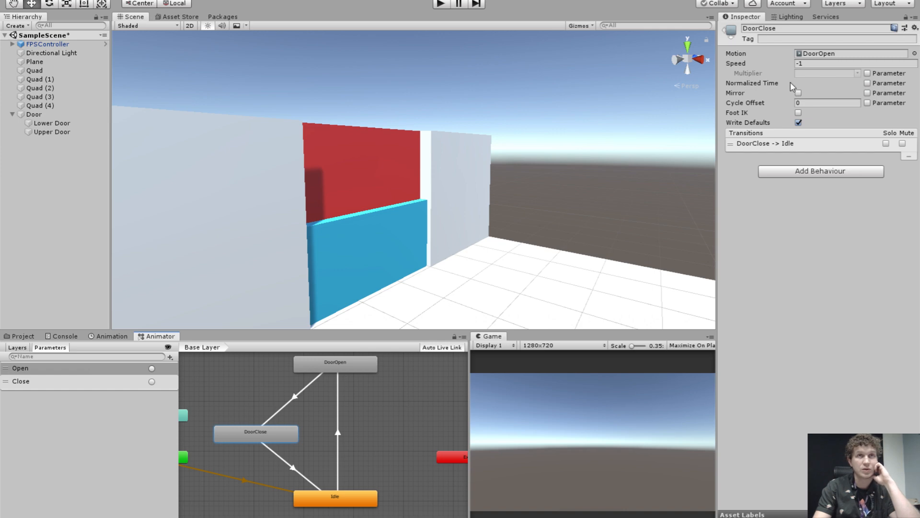
{"action": "double_click", "coordinate": [815, 53]}
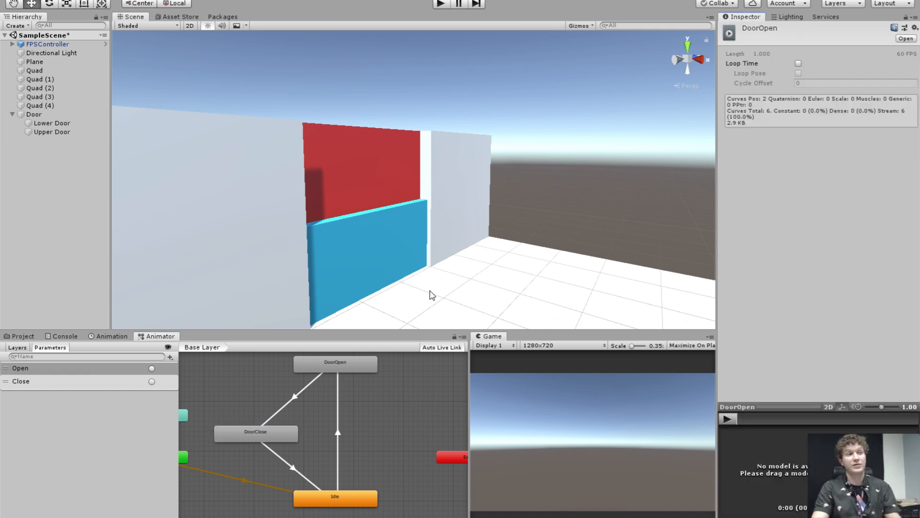
Play the scene and run the door through opening and closing with the Open and Close triggers.
{"action": "left_click", "coordinate": [446, 6]}
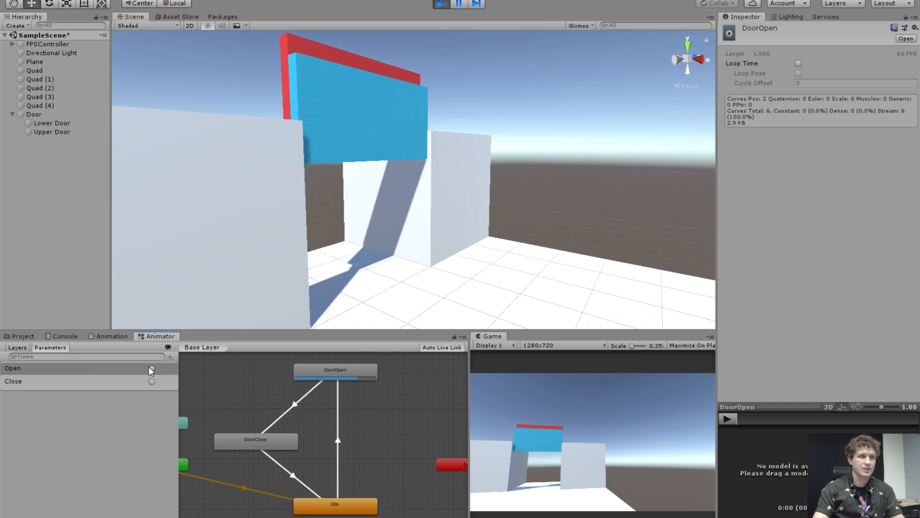
{"action": "left_click", "coordinate": [152, 381]}
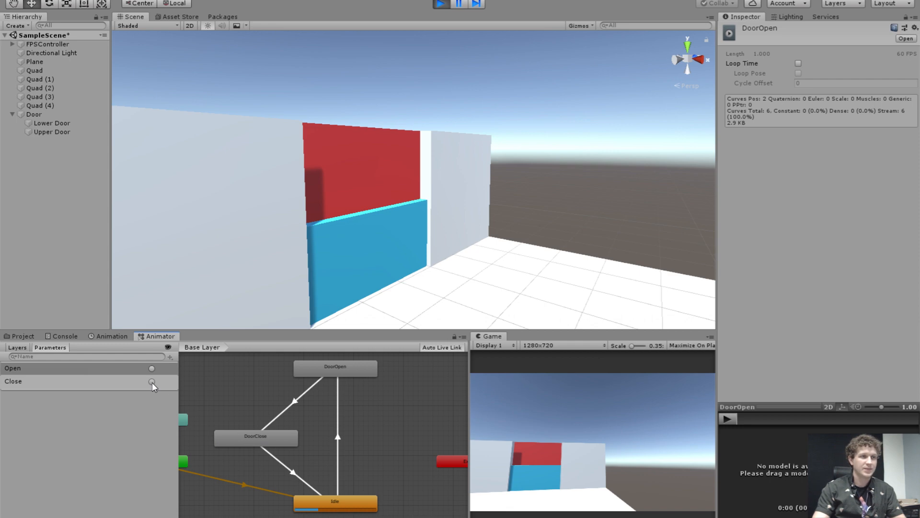
Turn off Has Exit Time on the transition from Idle to DoorOpen.
{"action": "left_click", "coordinate": [340, 502]}
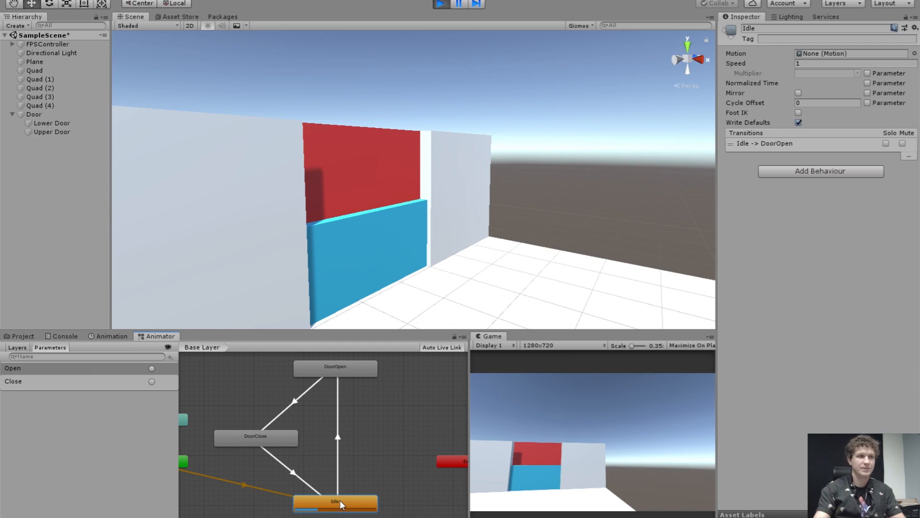
{"action": "left_click", "coordinate": [338, 477]}
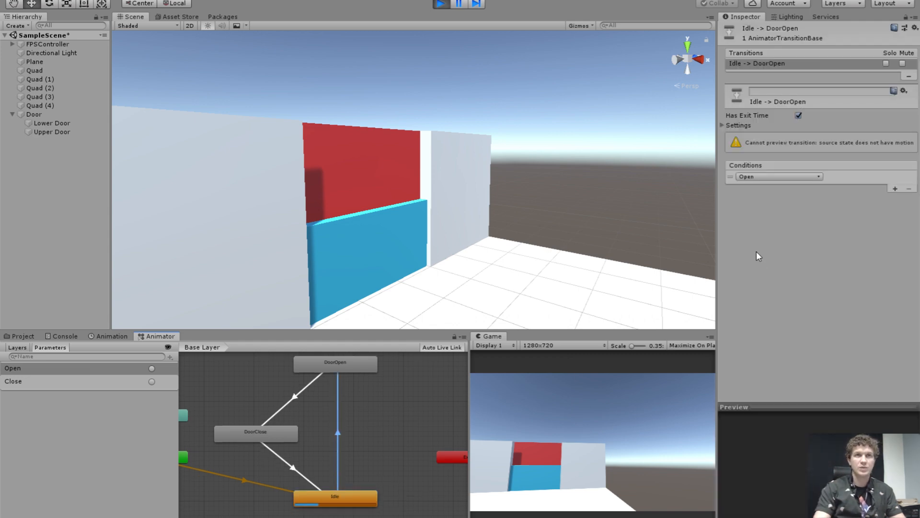
{"action": "left_click", "coordinate": [798, 115]}
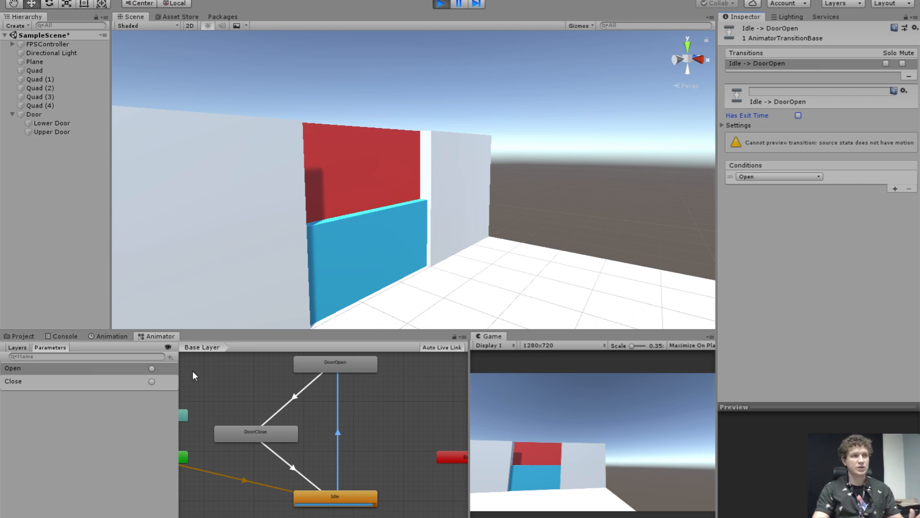
Fire the Open and Close triggers alternately several times to test the door's response, and stop playing the scene.
{"action": "left_click", "coordinate": [151, 369]}
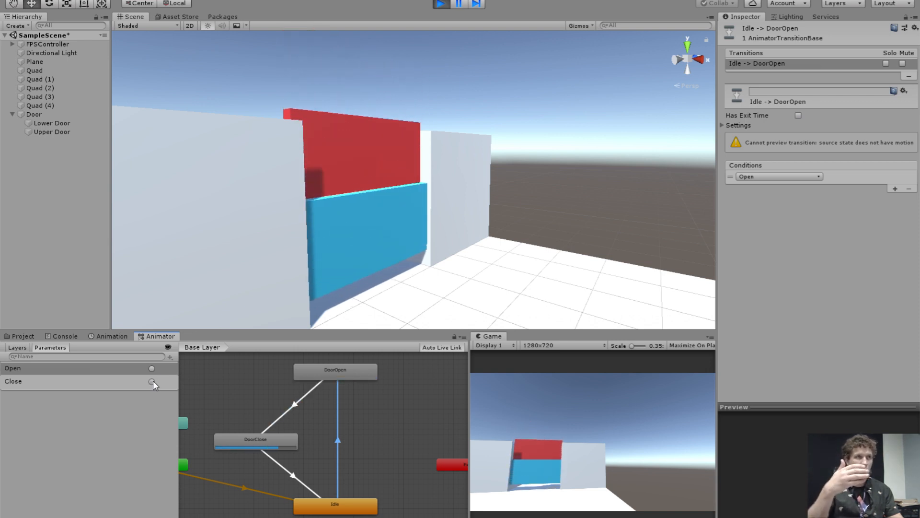
{"action": "left_click", "coordinate": [151, 368]}
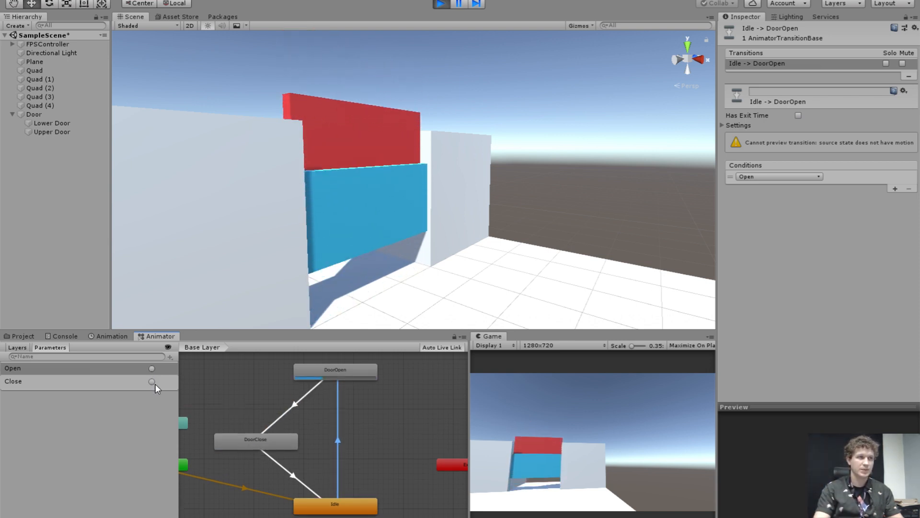
{"action": "left_click", "coordinate": [152, 381]}
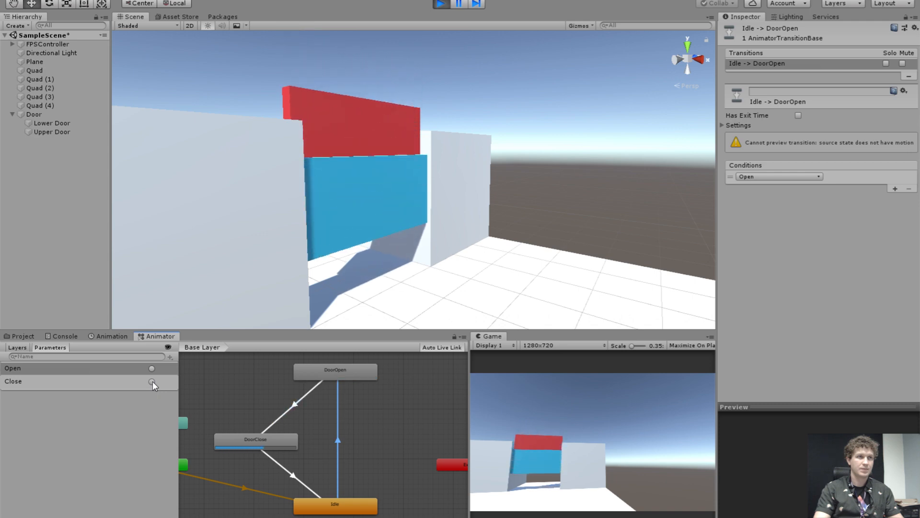
{"action": "left_click", "coordinate": [151, 367]}
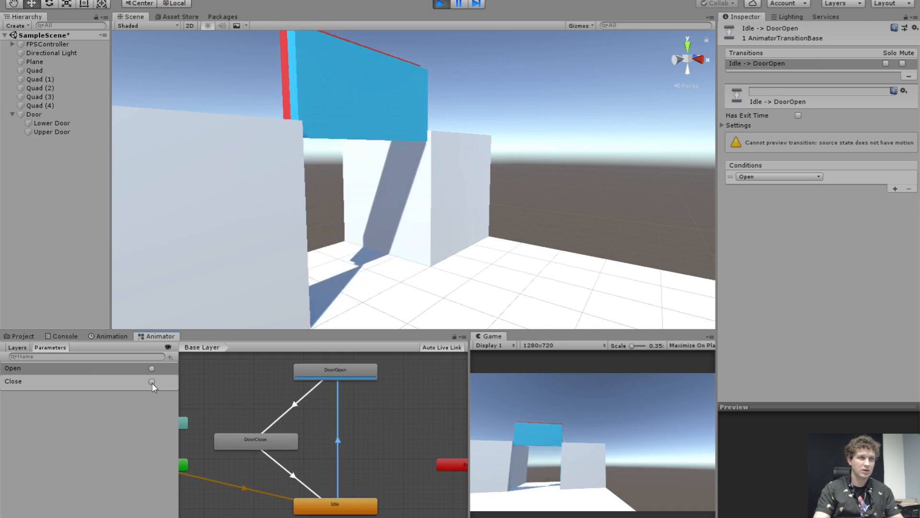
{"action": "left_click", "coordinate": [151, 383]}
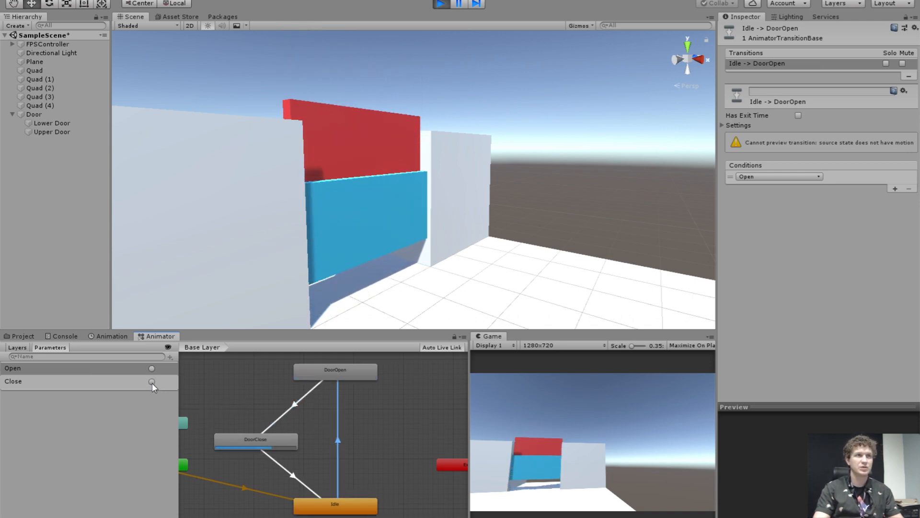
{"action": "left_click", "coordinate": [154, 367]}
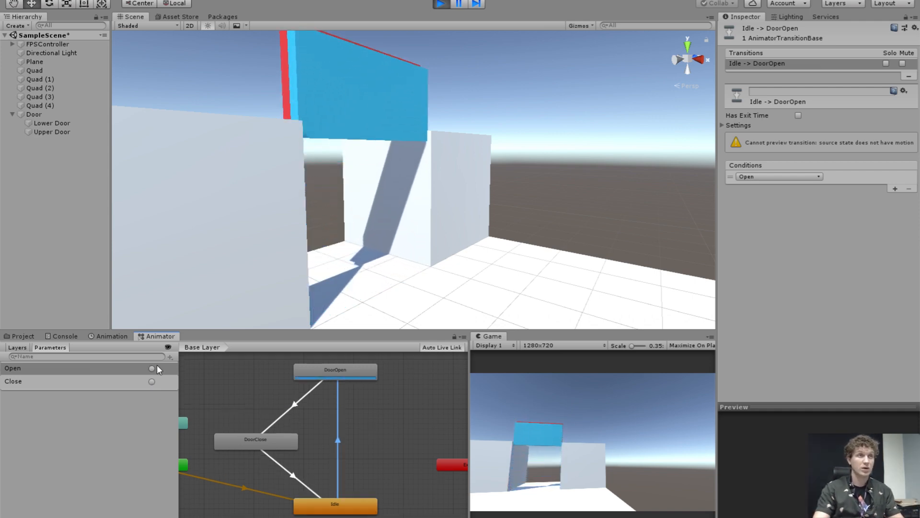
{"action": "left_click", "coordinate": [441, 4]}
Tag the FPSController object as Player.
{"action": "left_click", "coordinate": [63, 46]}
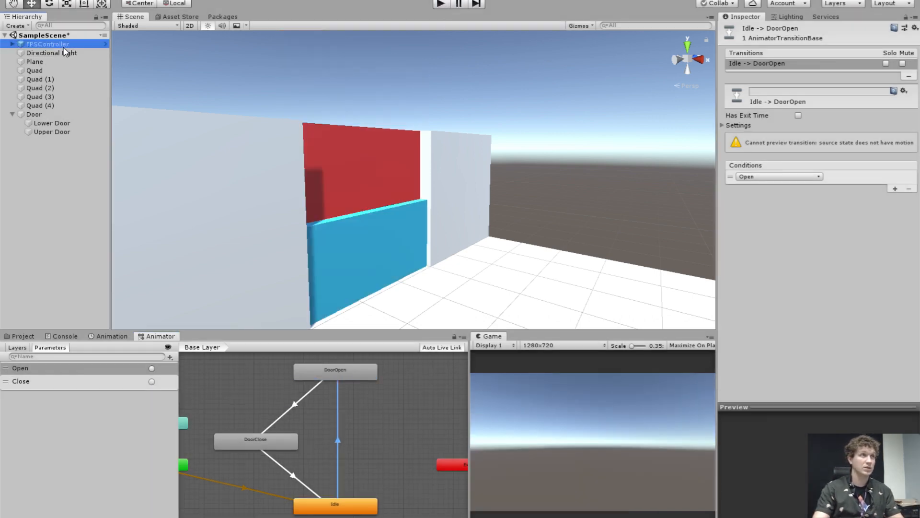
{"action": "left_click", "coordinate": [784, 40]}
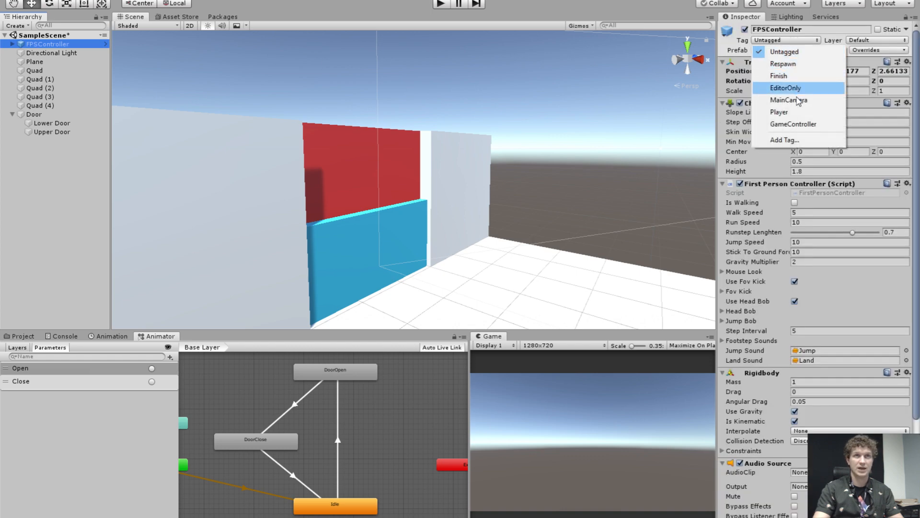
{"action": "left_click", "coordinate": [795, 112]}
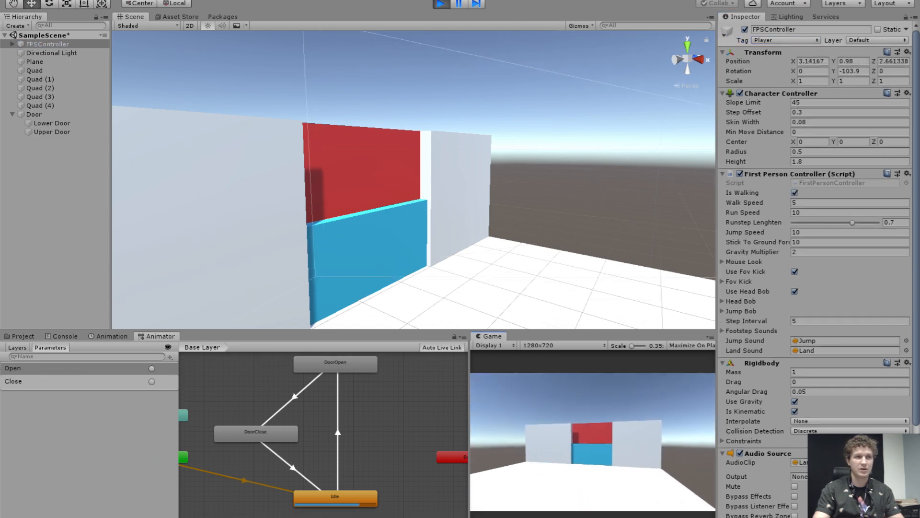
Play the scene, walk the player toward, away from and through the door to test its trigger, and stop playing.
{"action": "key", "text": "w"}
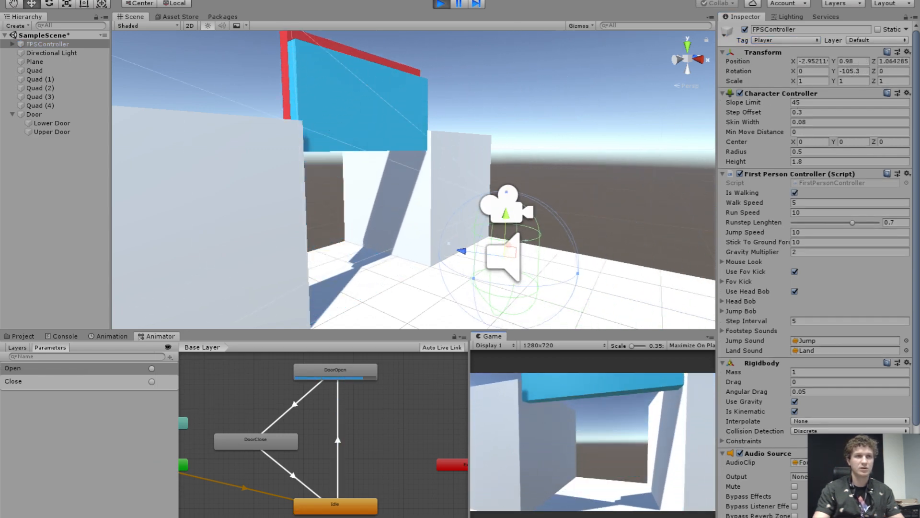
{"action": "key", "text": "s"}
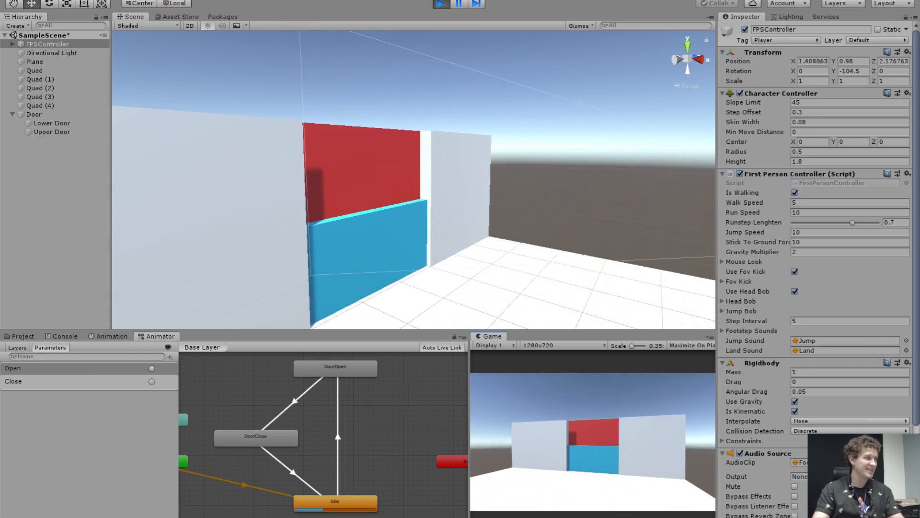
{"action": "key", "text": "w"}
{"action": "key", "text": "w"}
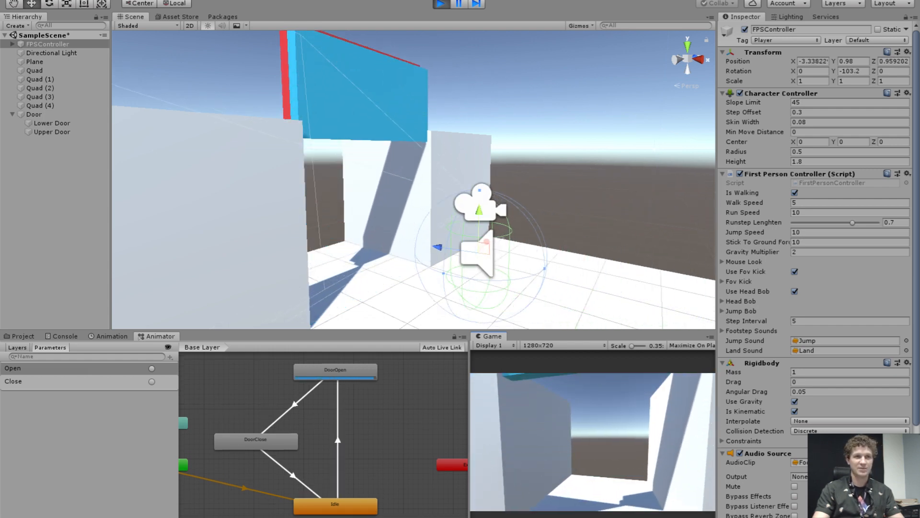
{"action": "key", "text": "w"}
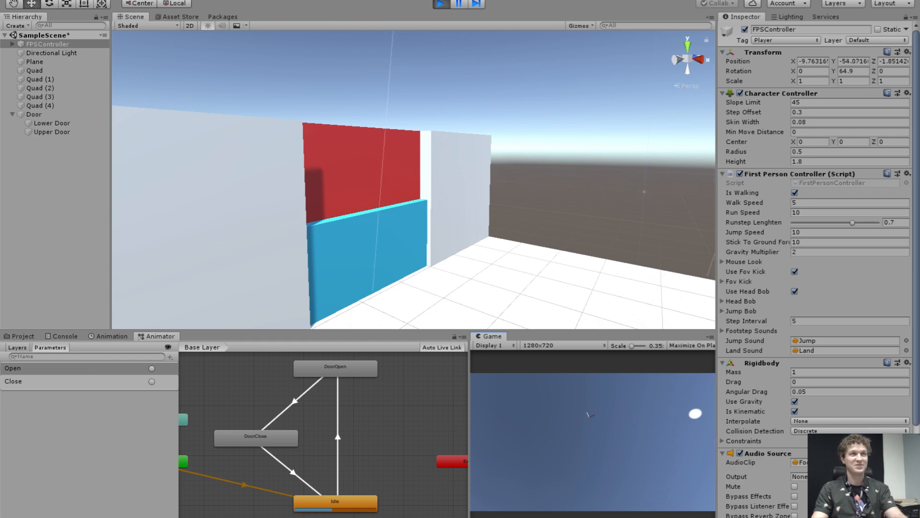
{"action": "key", "text": "ctrl+p"}
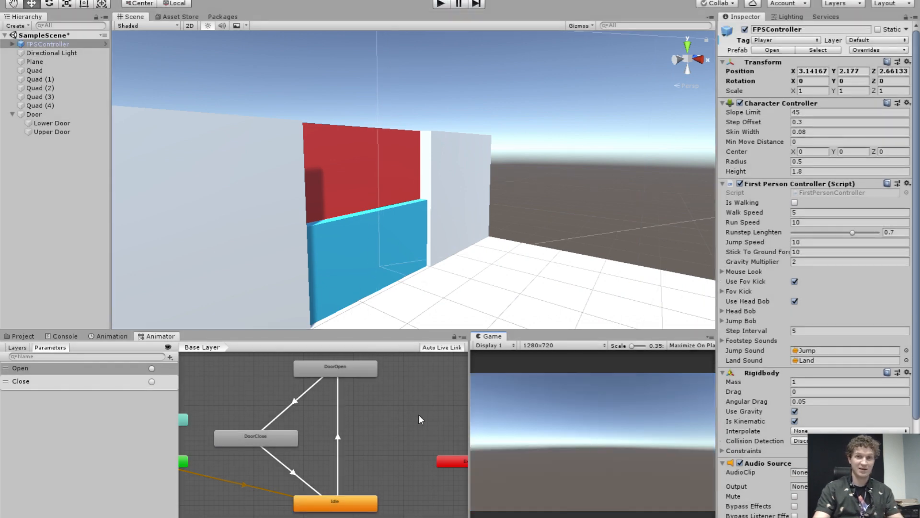